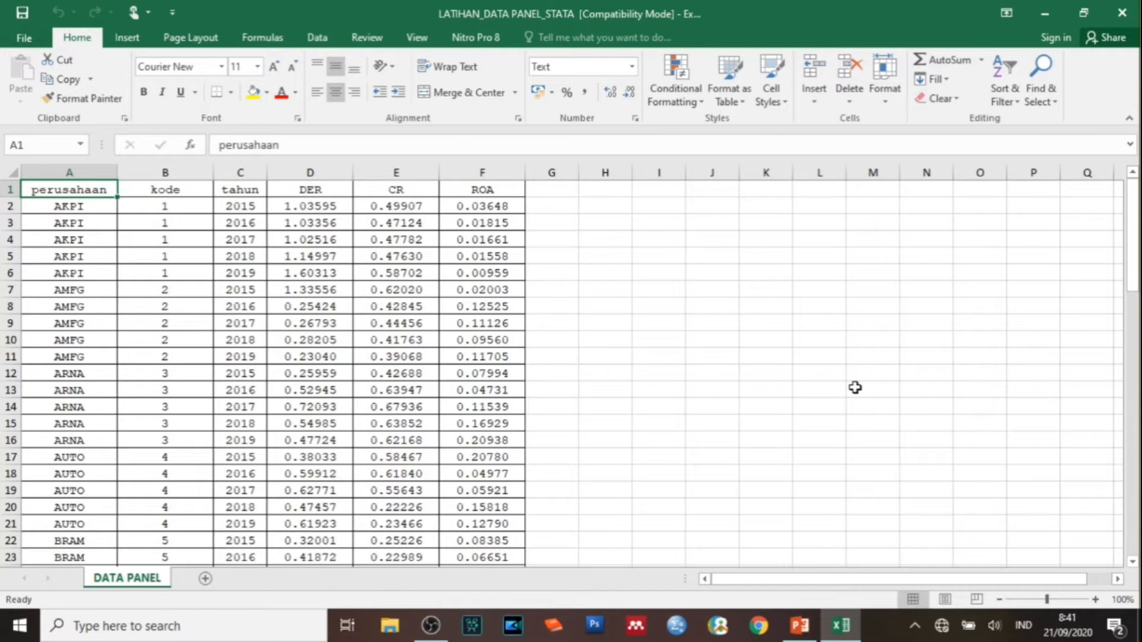
Step: Examine the perusahaan, kode, tahun and DER columns of the DATA PANEL worksheet, including the year range for the first company
click(103, 166)
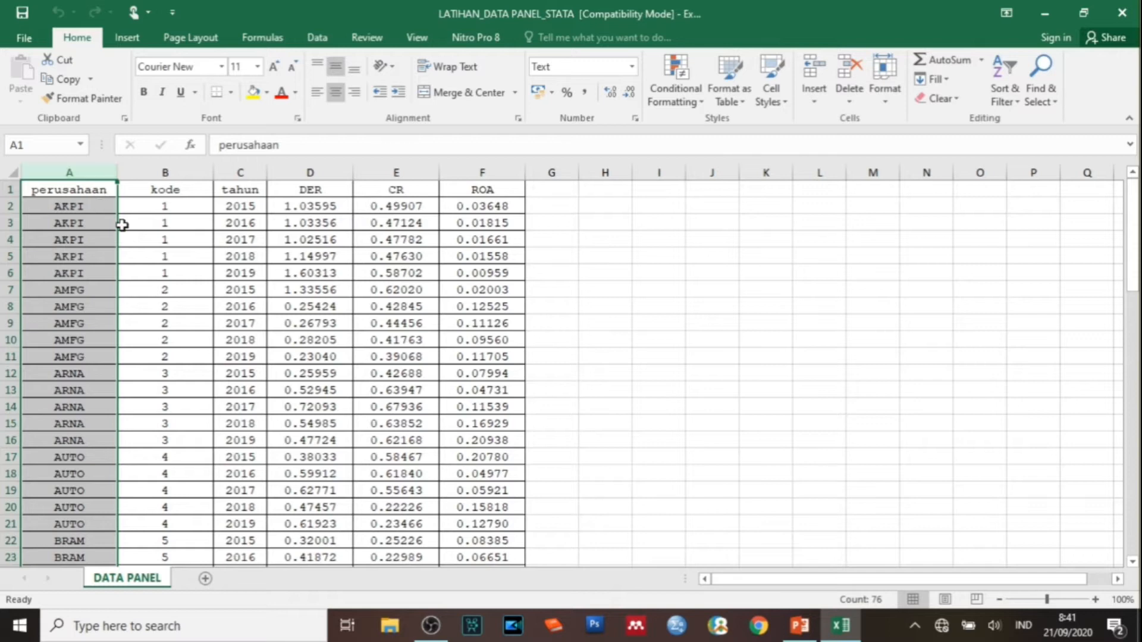
click(176, 173)
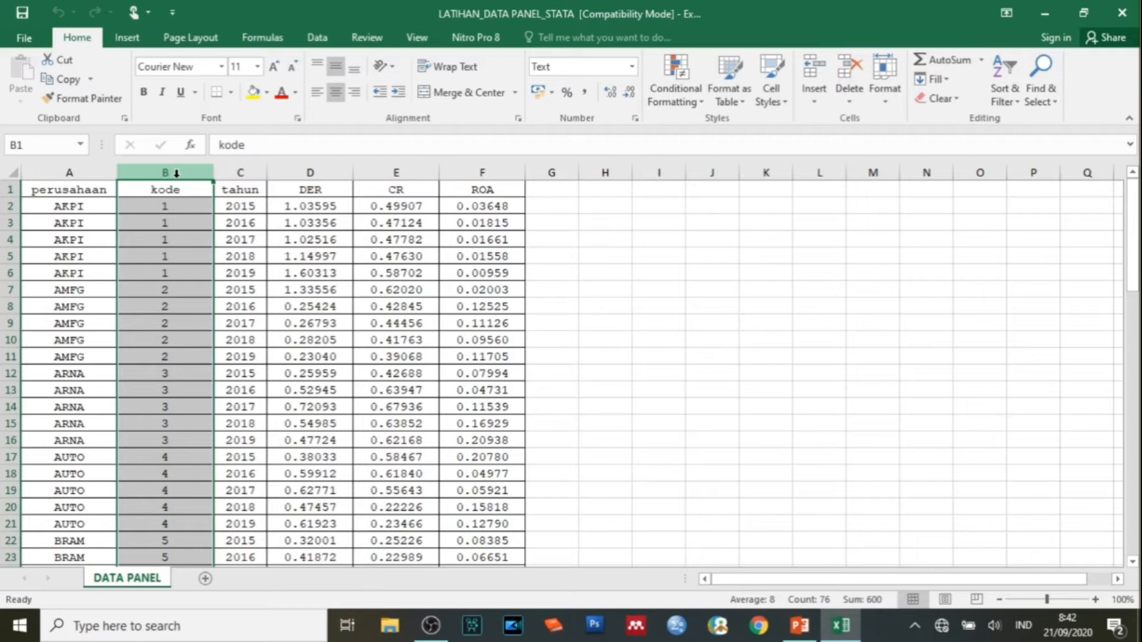
click(173, 205)
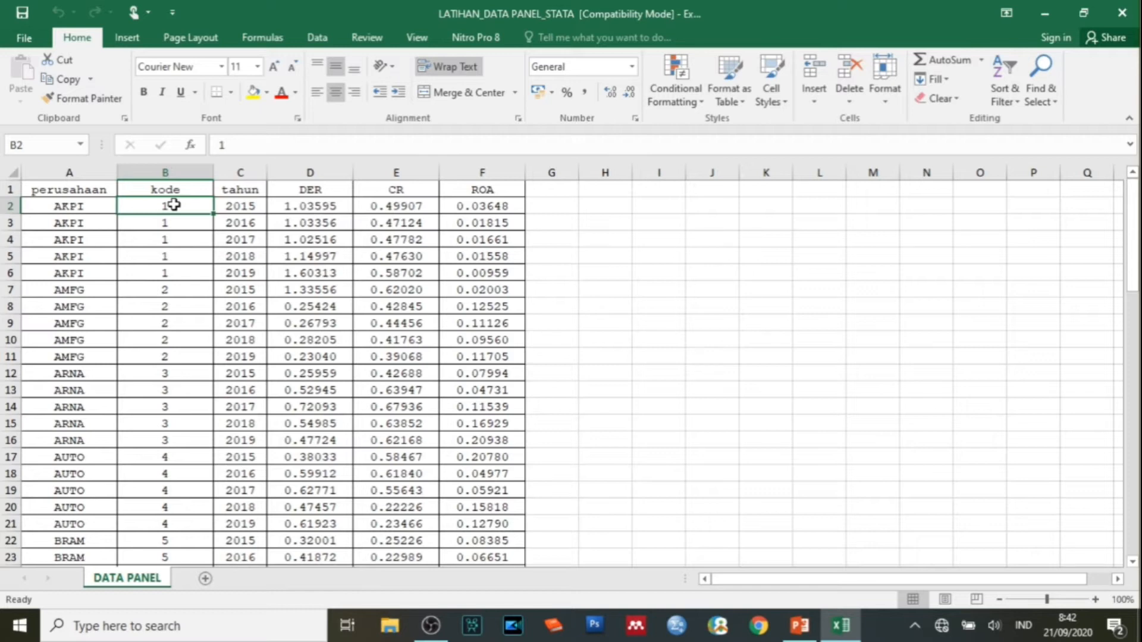
click(256, 172)
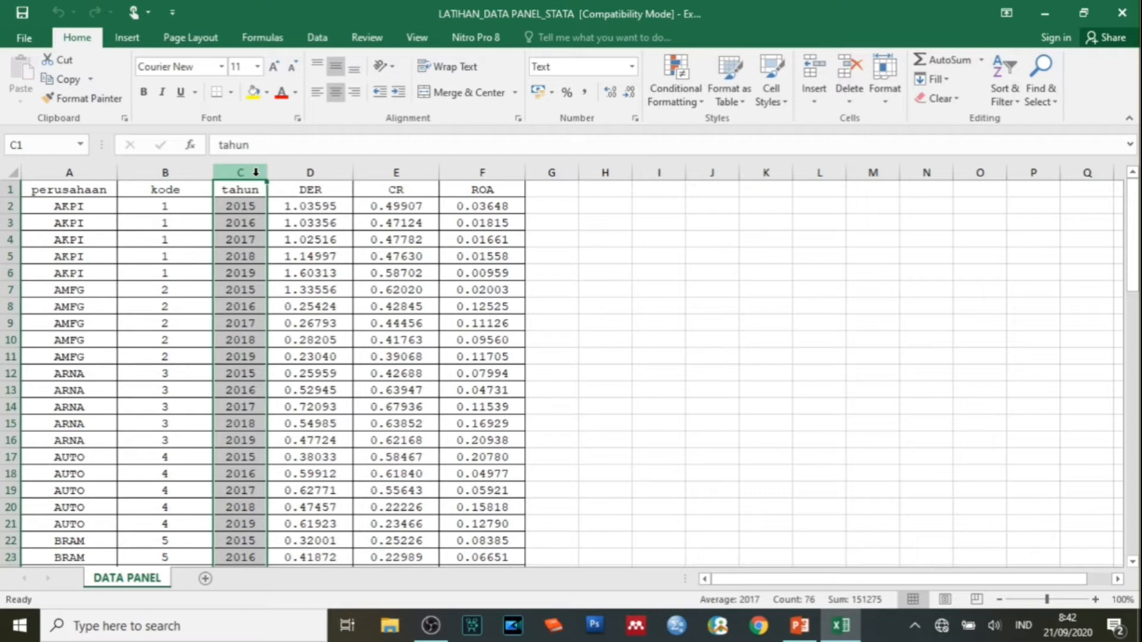
double_click(252, 205)
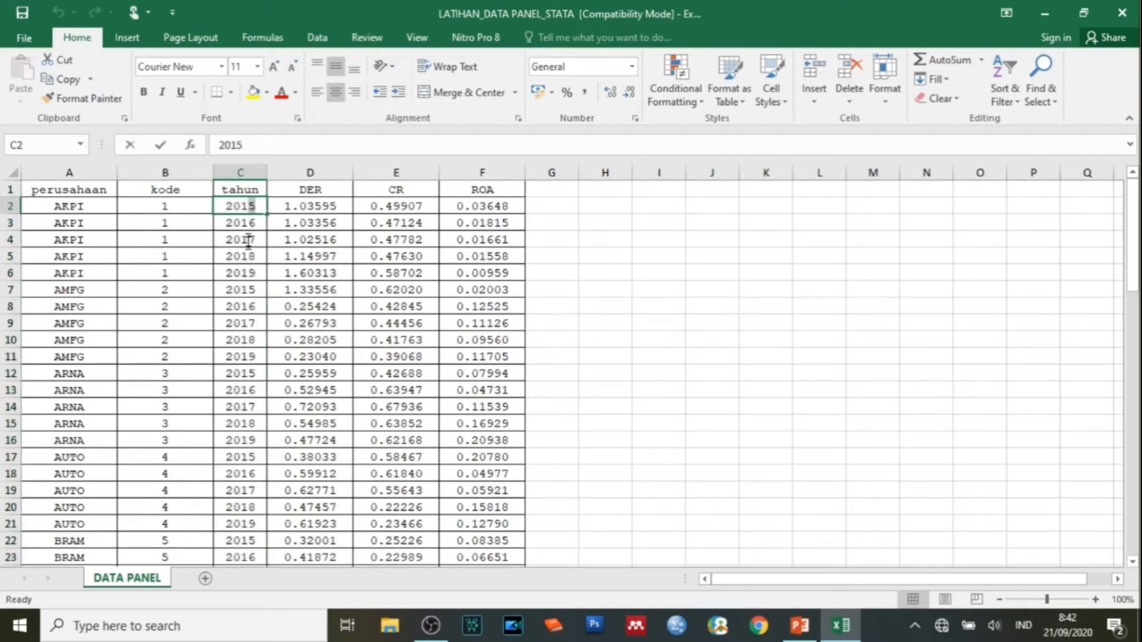
click(242, 272)
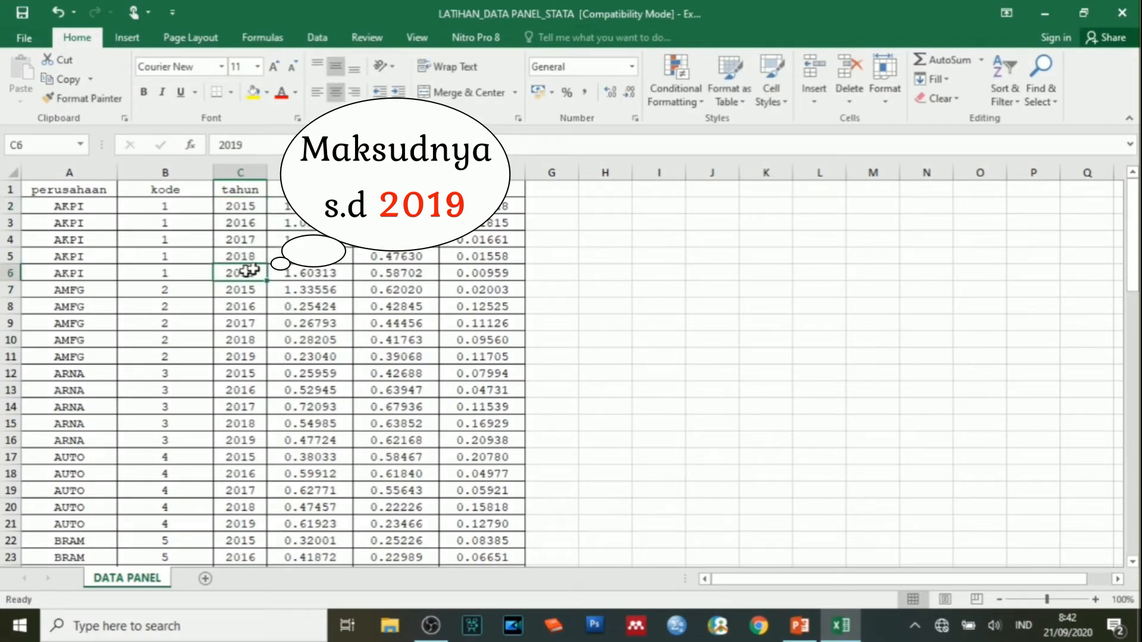
click(610, 194)
click(567, 225)
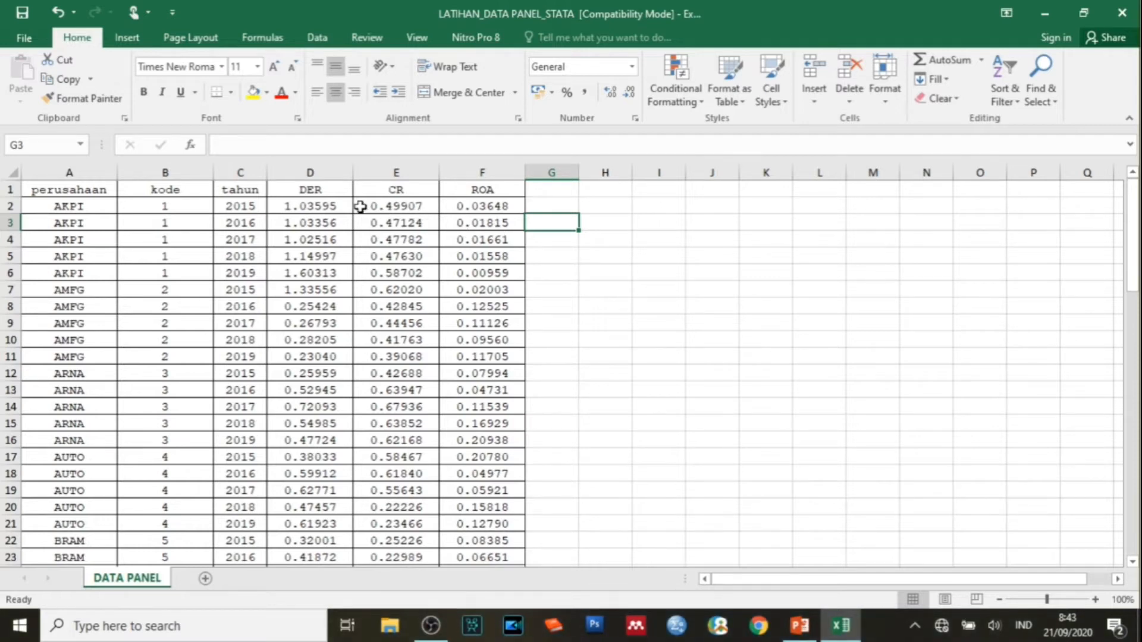
click(342, 191)
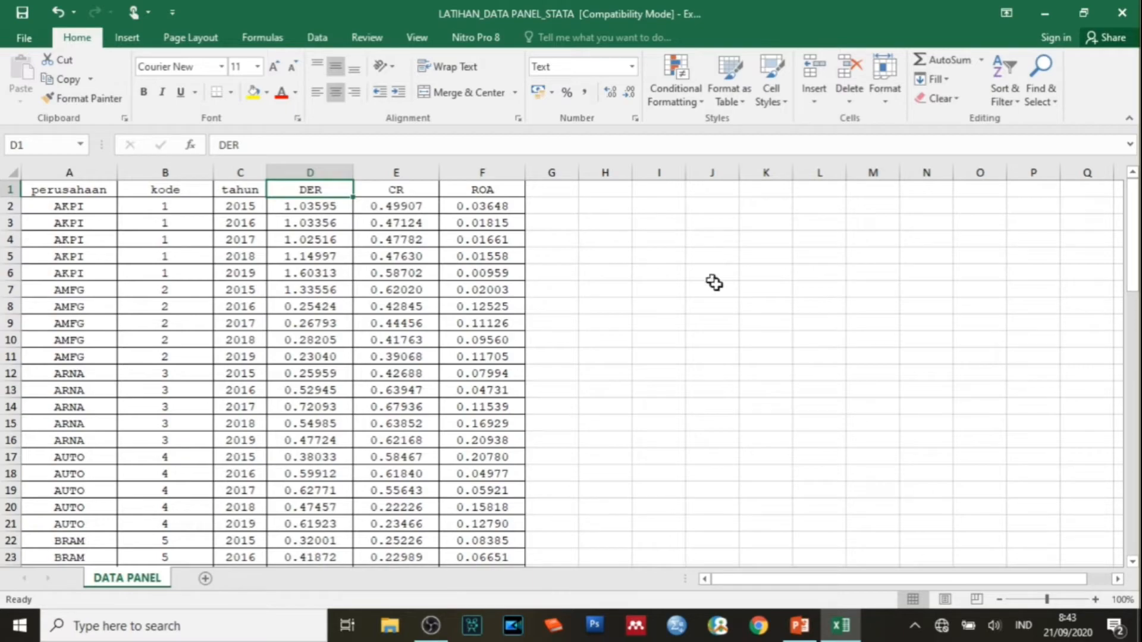
Step: Launch Stata and choose the LATIHAN_DATA PANEL_STATA workbook as the source for an Excel spreadsheet import
click(1140, 625)
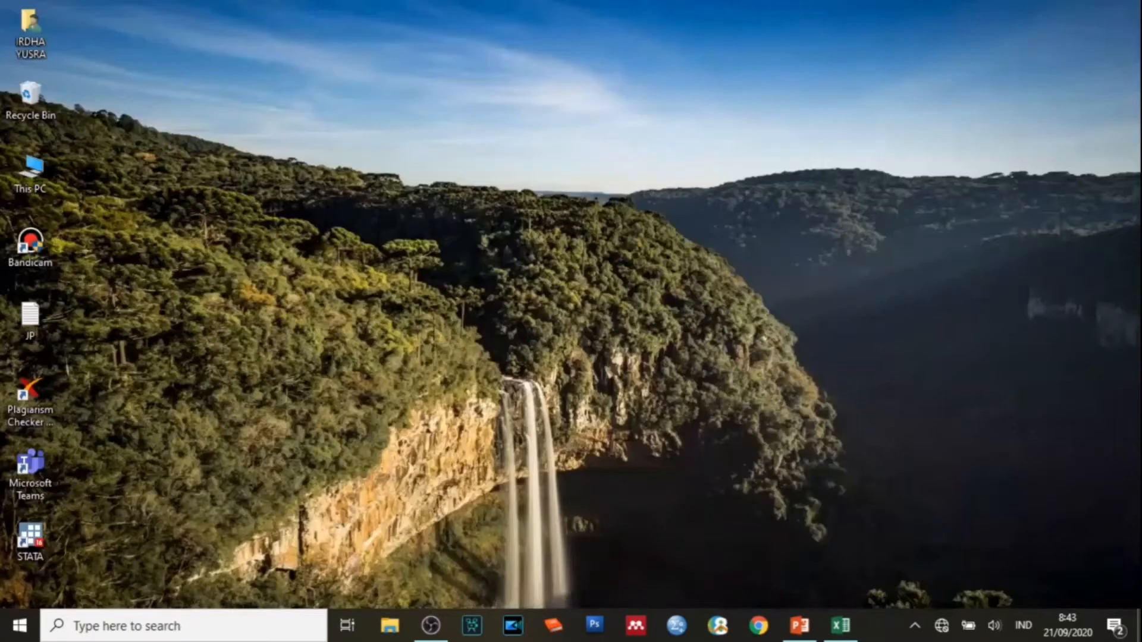
double_click(33, 536)
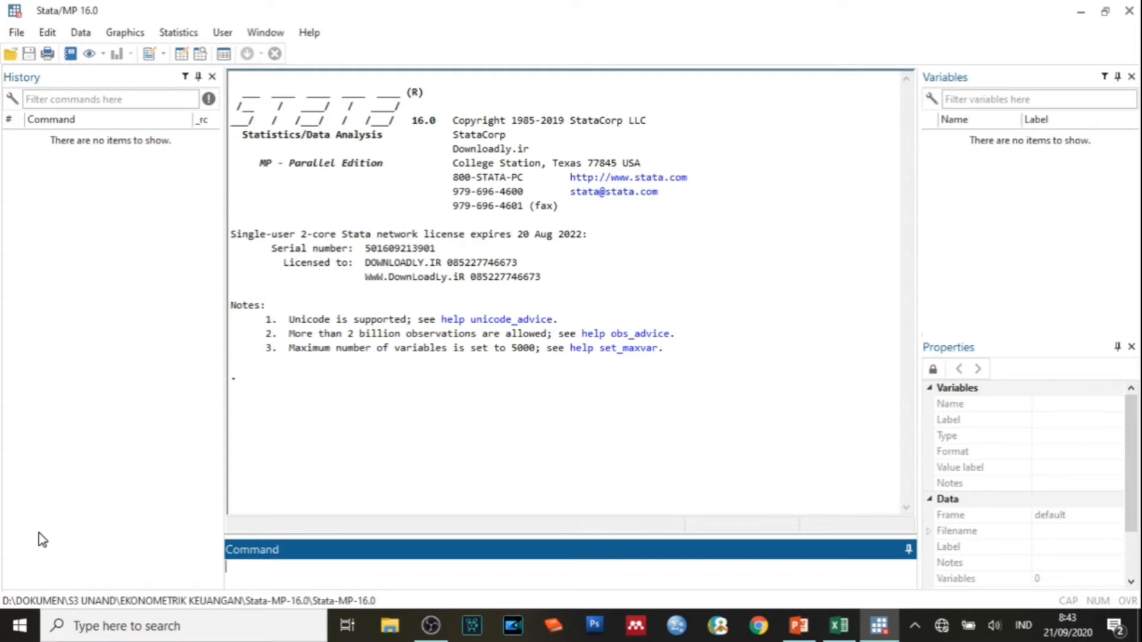
click(18, 33)
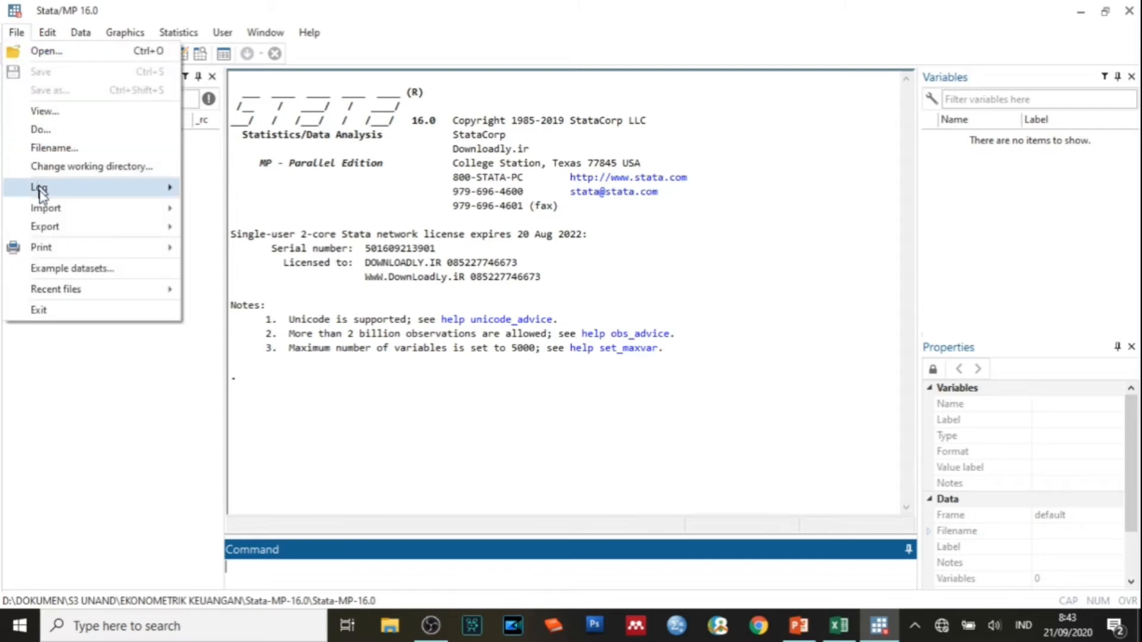
mouse_move(40, 213)
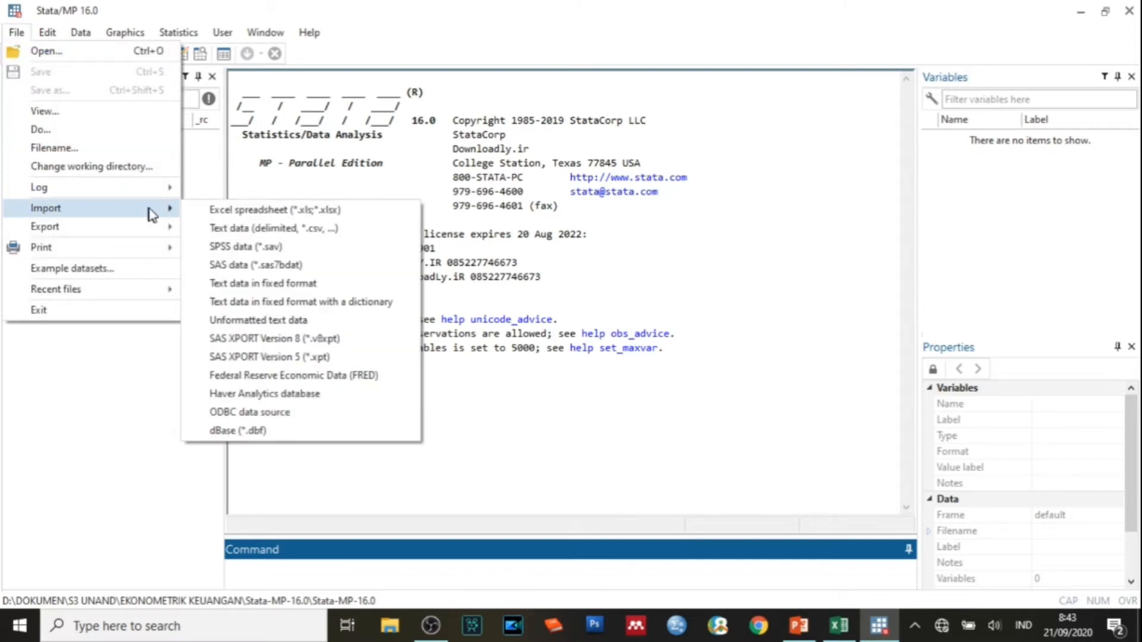
click(213, 215)
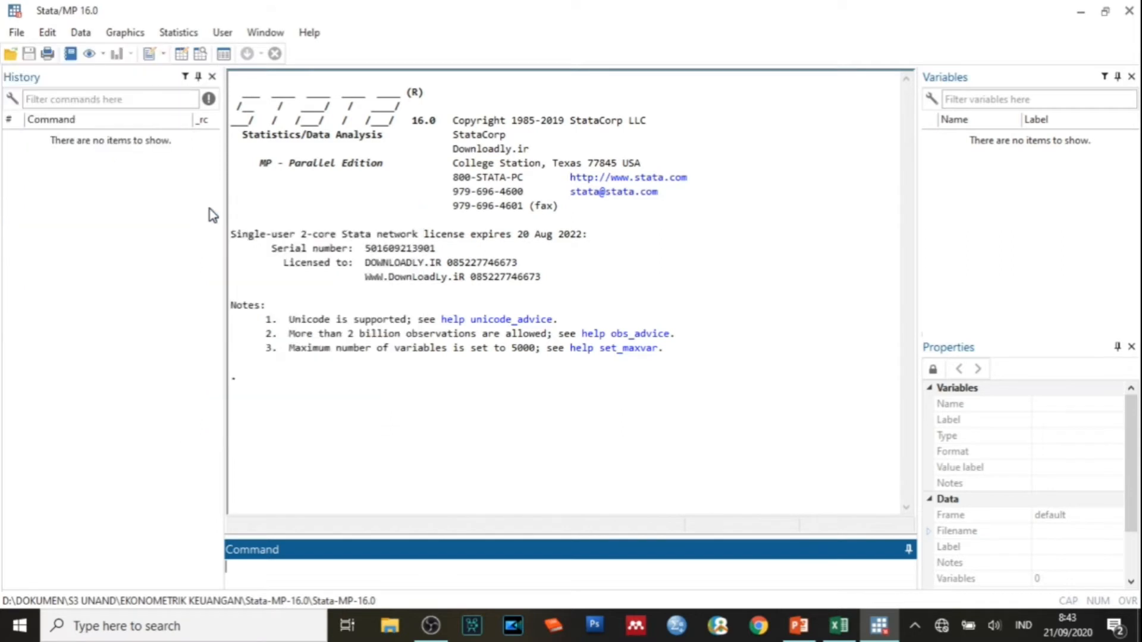
click(717, 182)
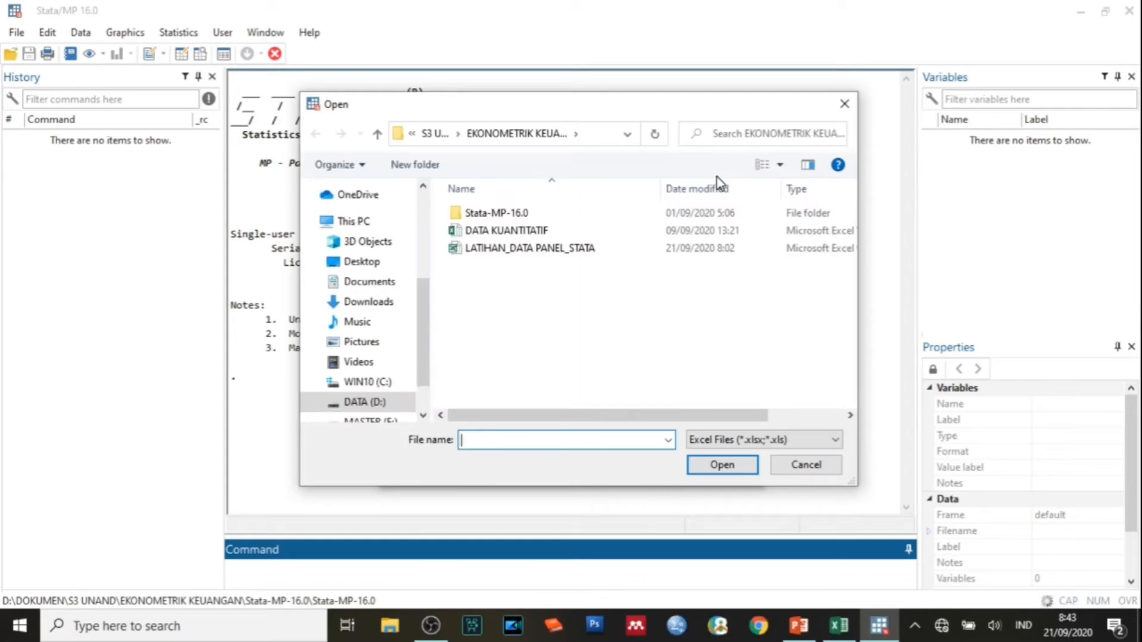
click(607, 252)
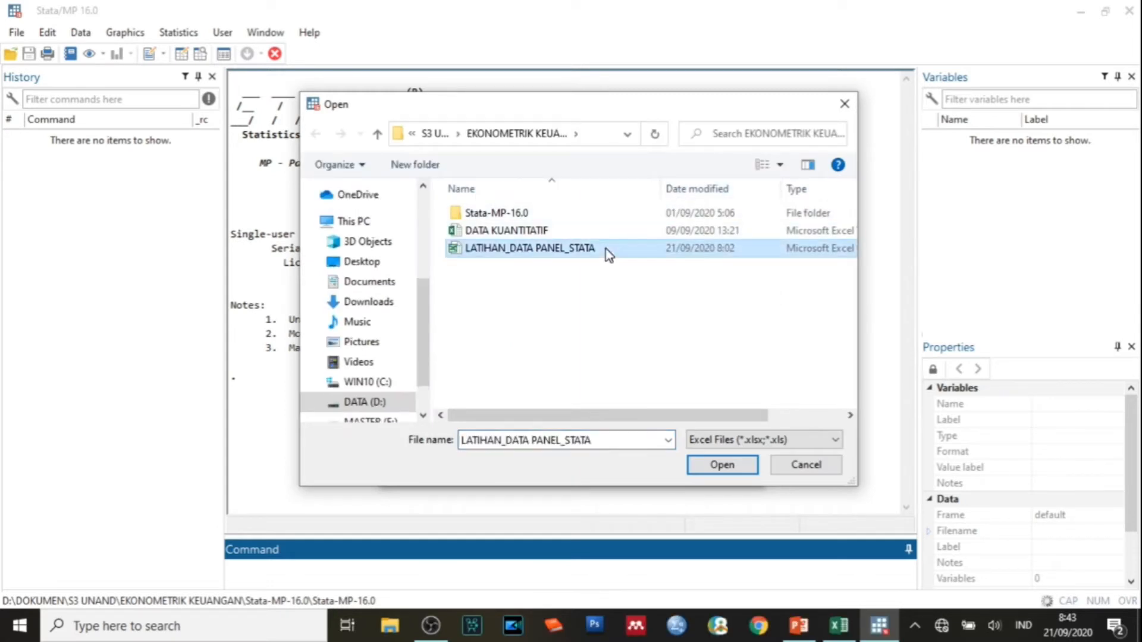
click(708, 468)
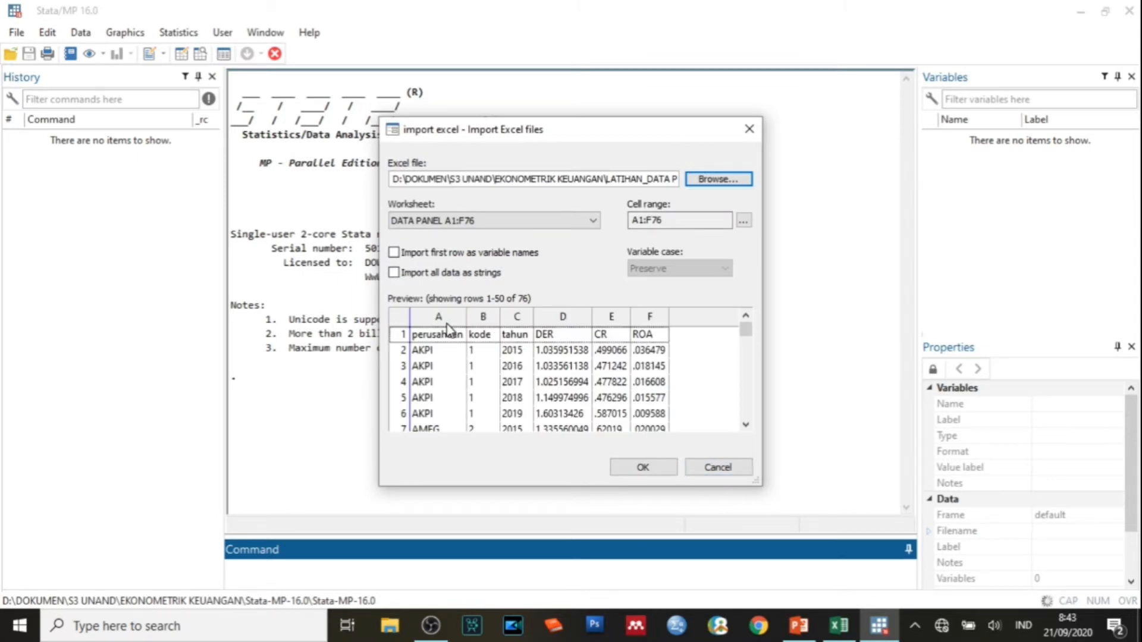
Step: Import the DATA PANEL worksheet with its first row used as variable names
click(432, 338)
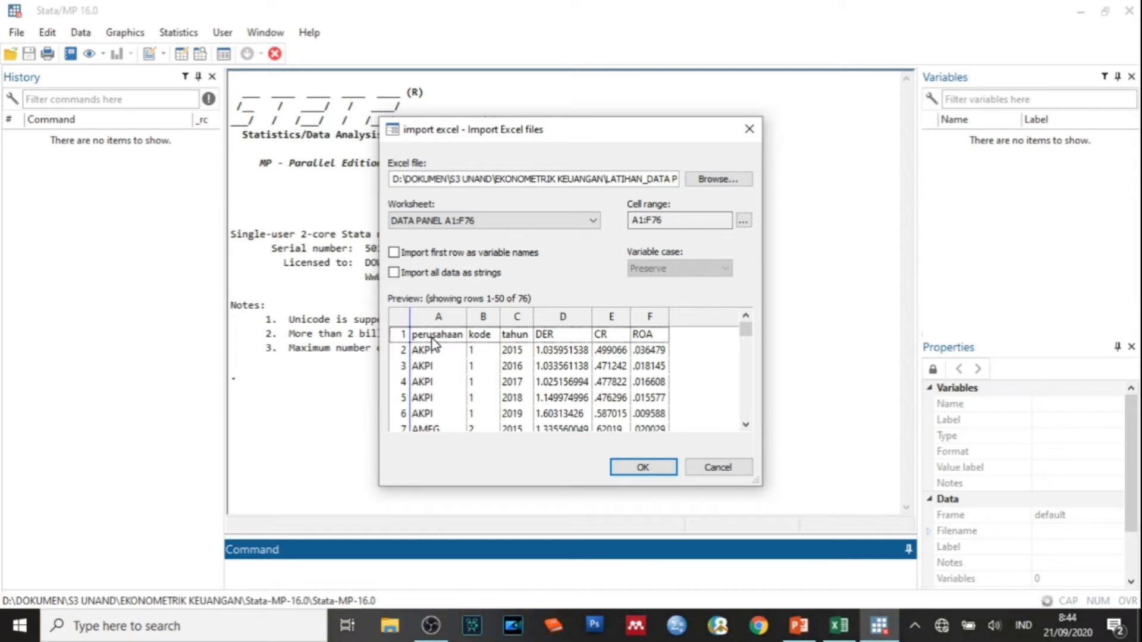
click(408, 255)
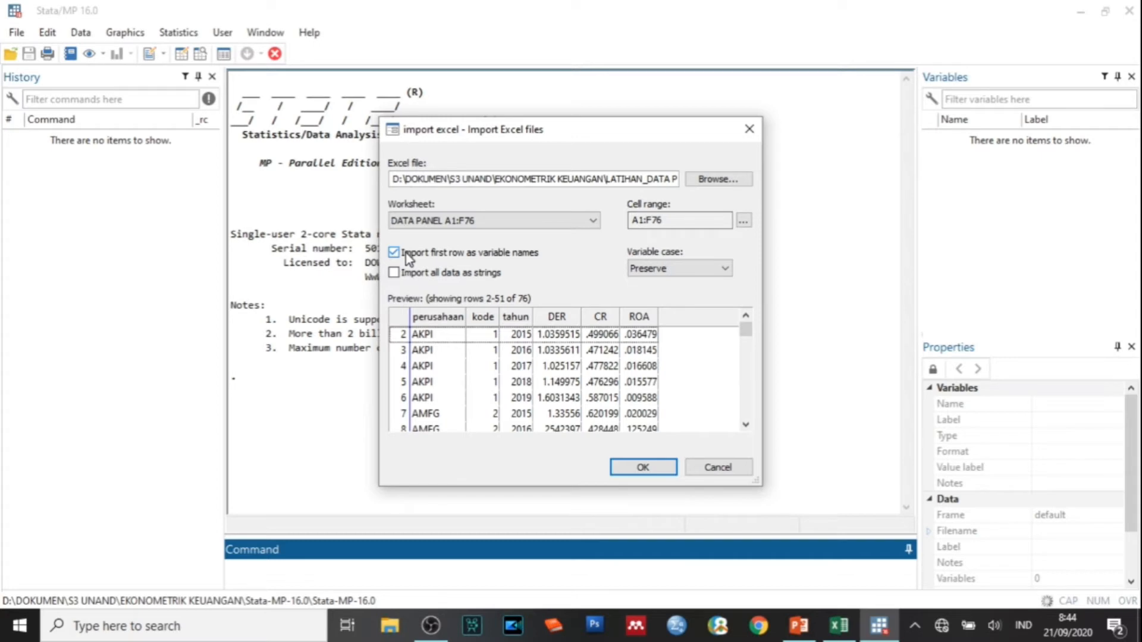
click(644, 466)
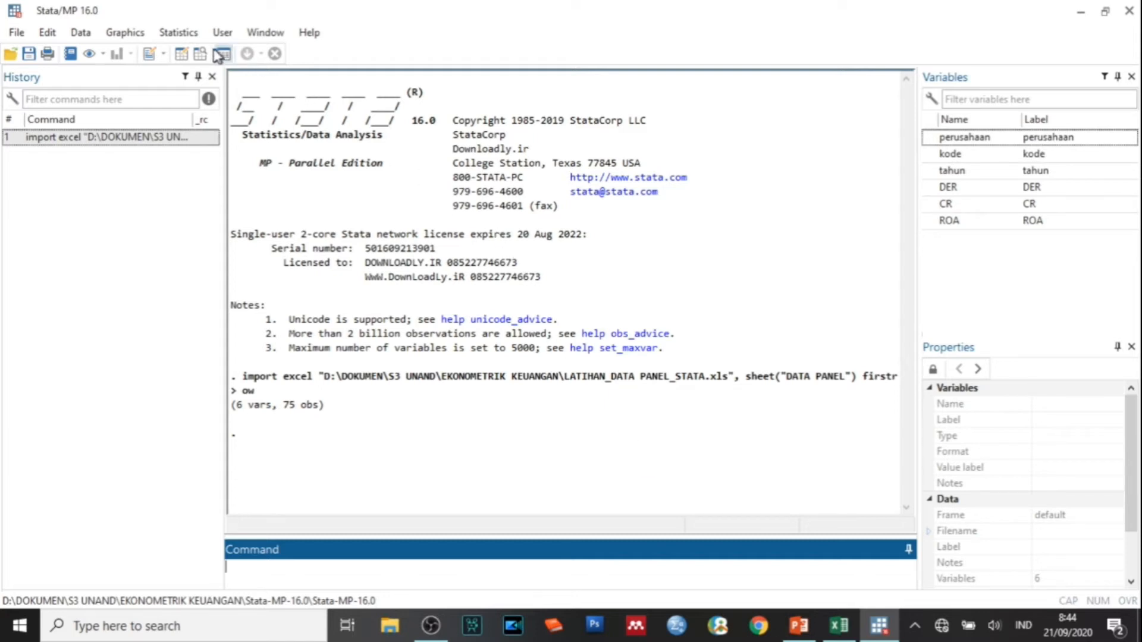
Step: View the imported dataset in the Data Editor, close it, and reopen it in edit mode
click(181, 52)
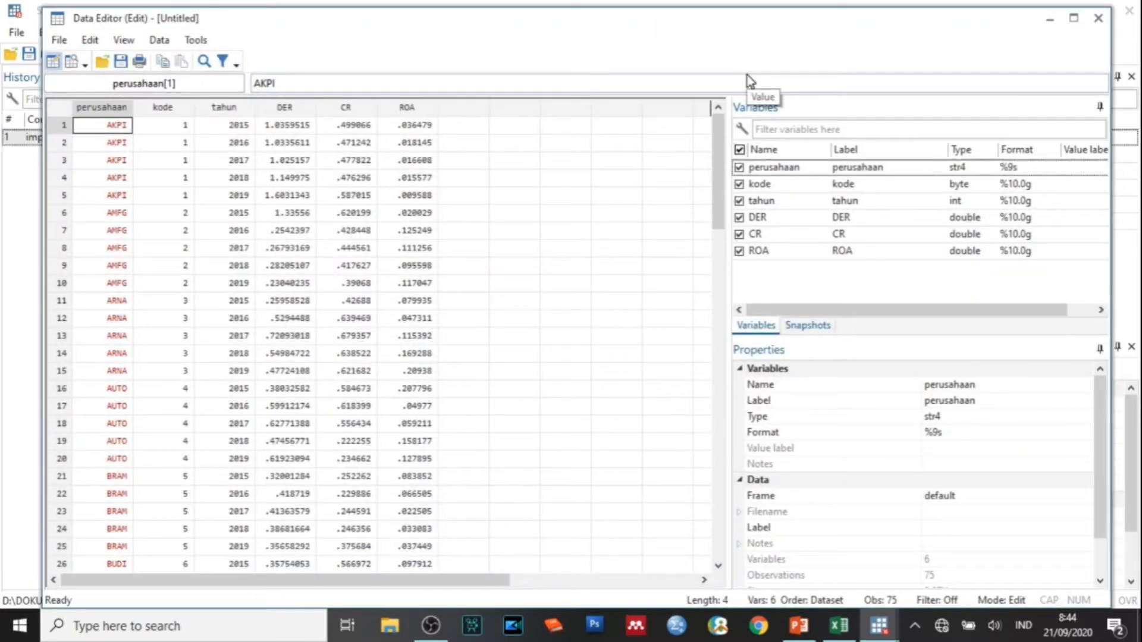
click(1099, 19)
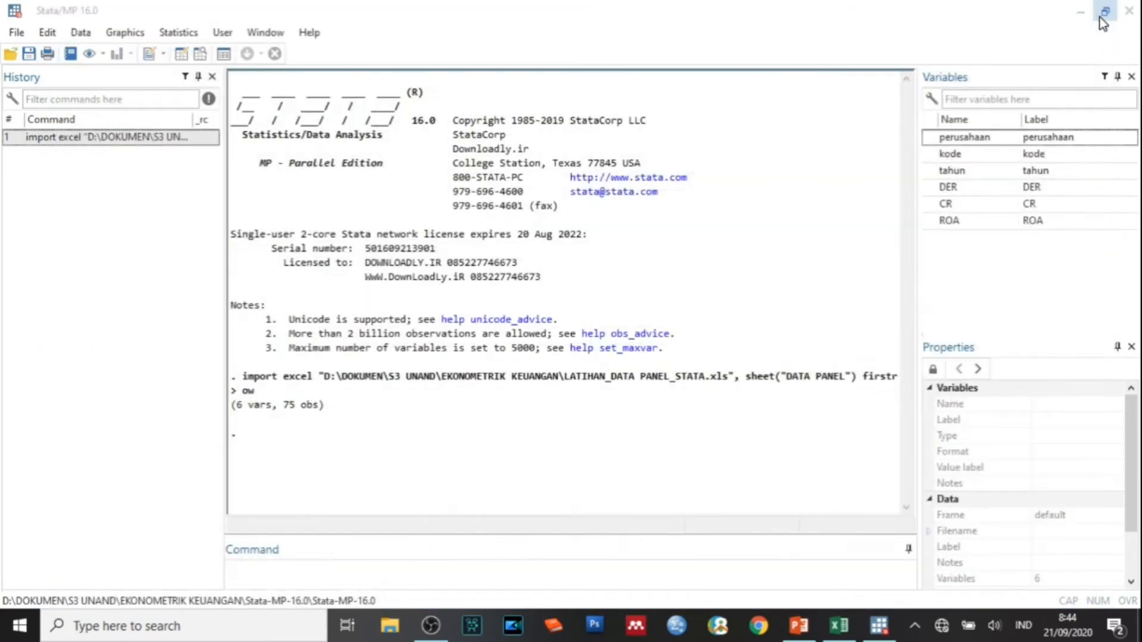
click(87, 33)
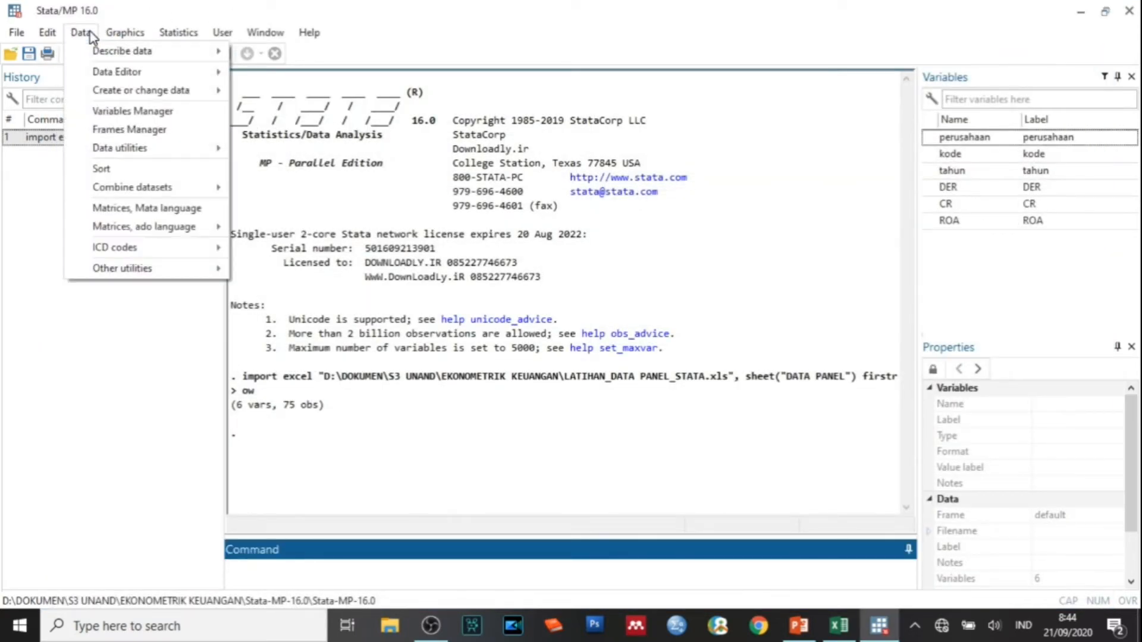
mouse_move(99, 74)
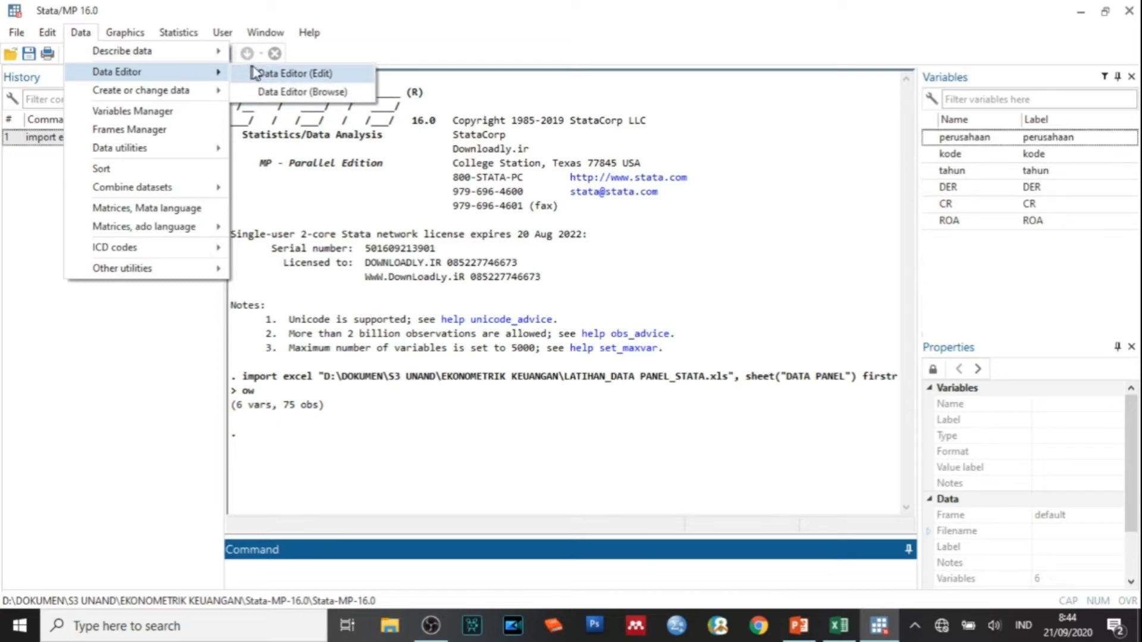
click(336, 74)
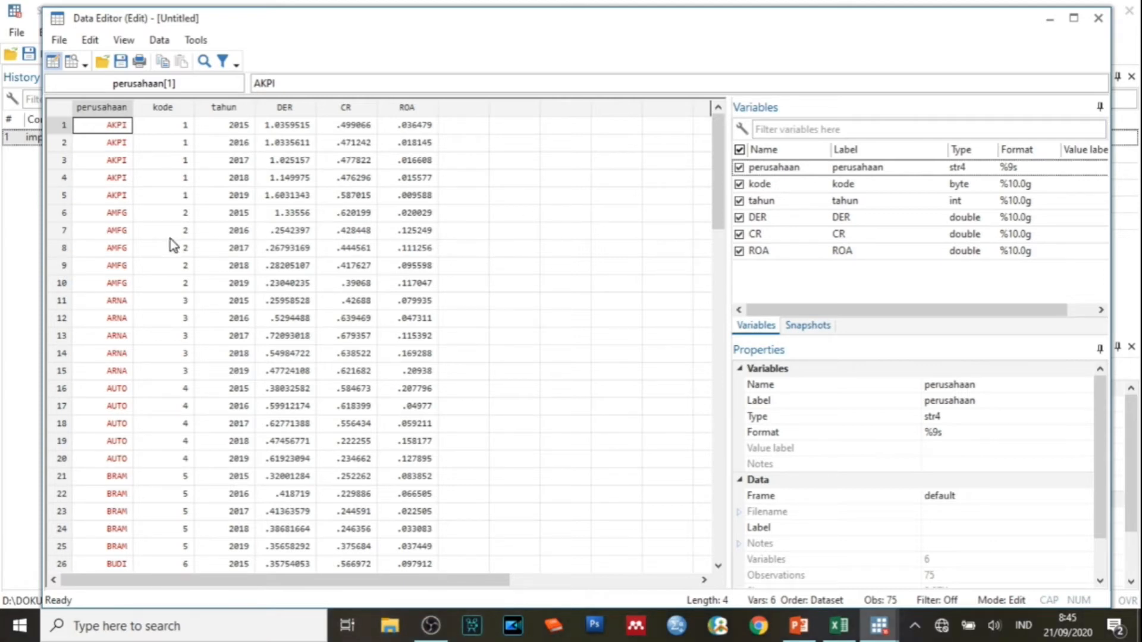
Step: Check the AMFG 2019 record and its DER value in the Data Editor against the same record in the Excel worksheet
click(62, 284)
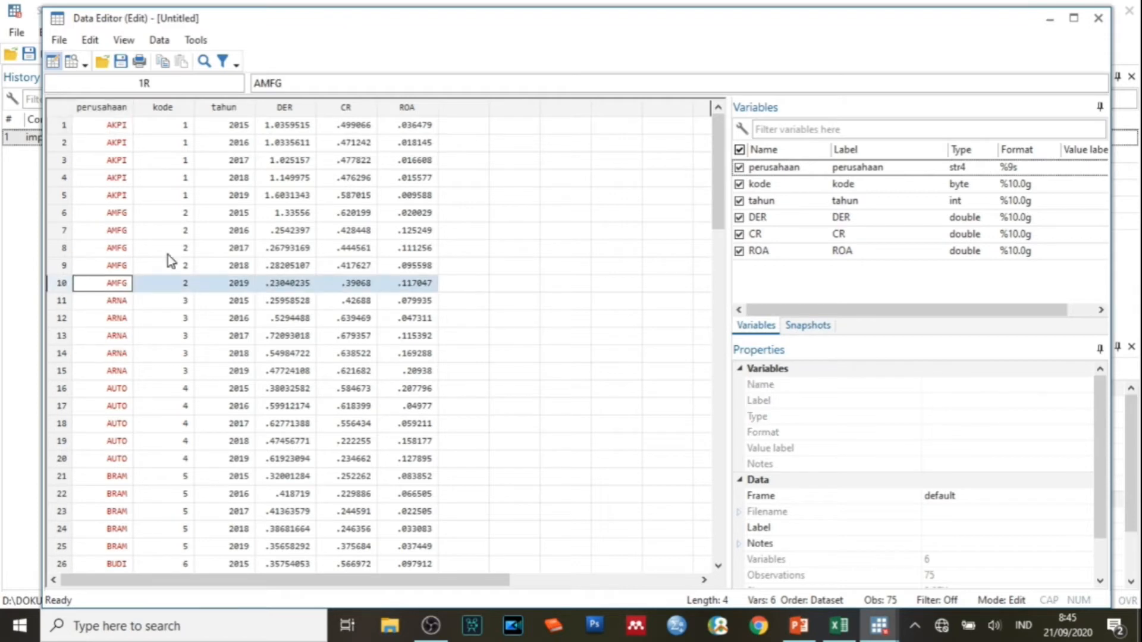
click(286, 288)
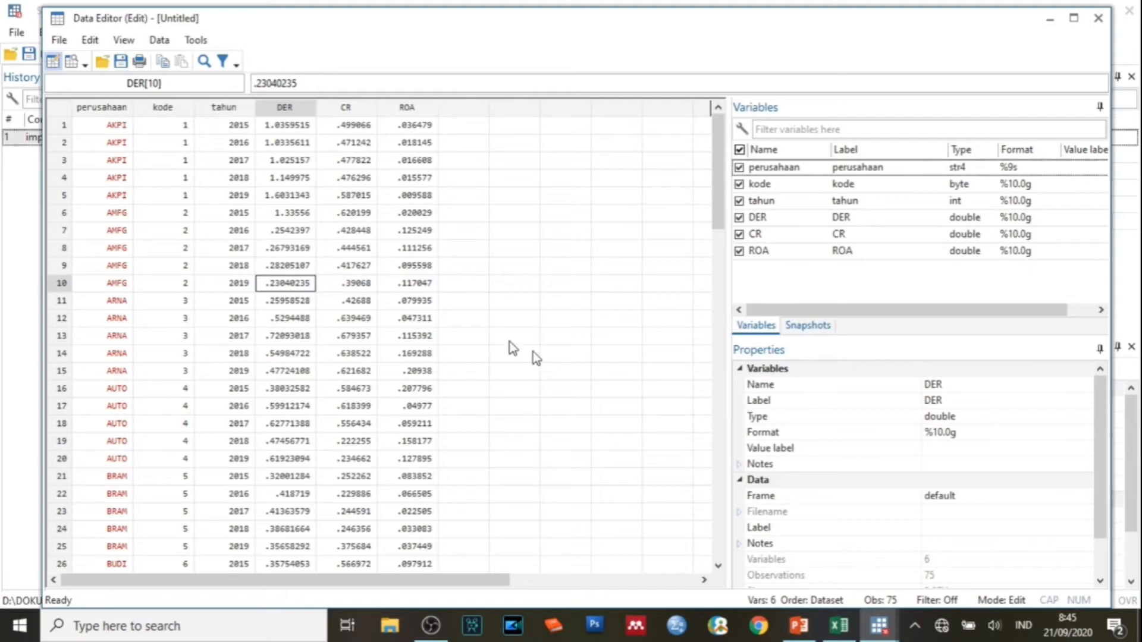
click(839, 628)
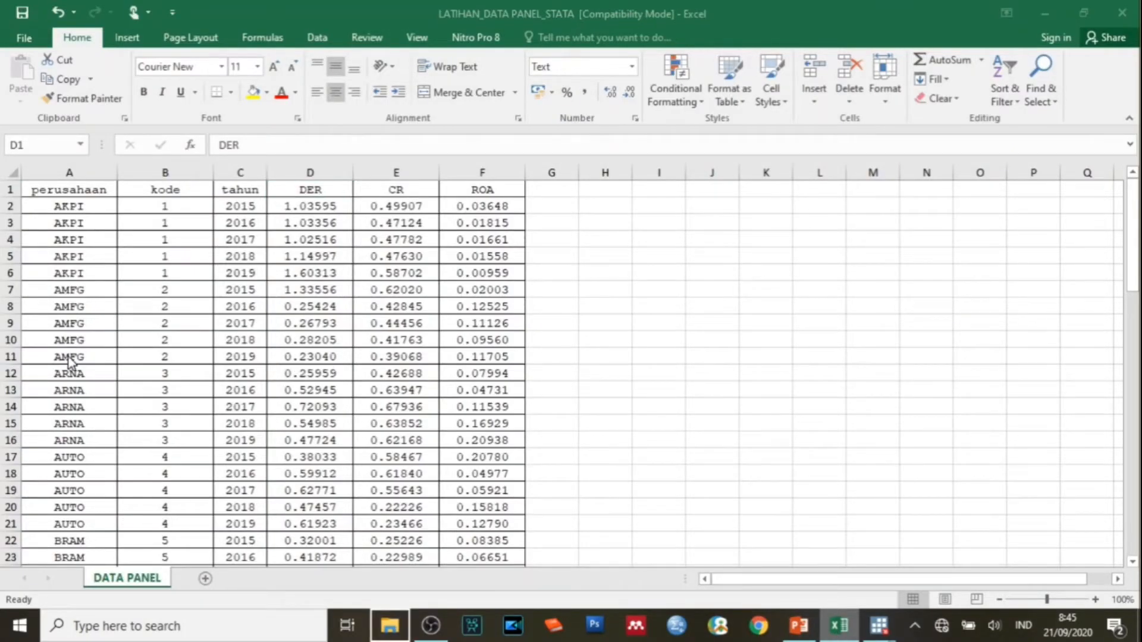
click(67, 356)
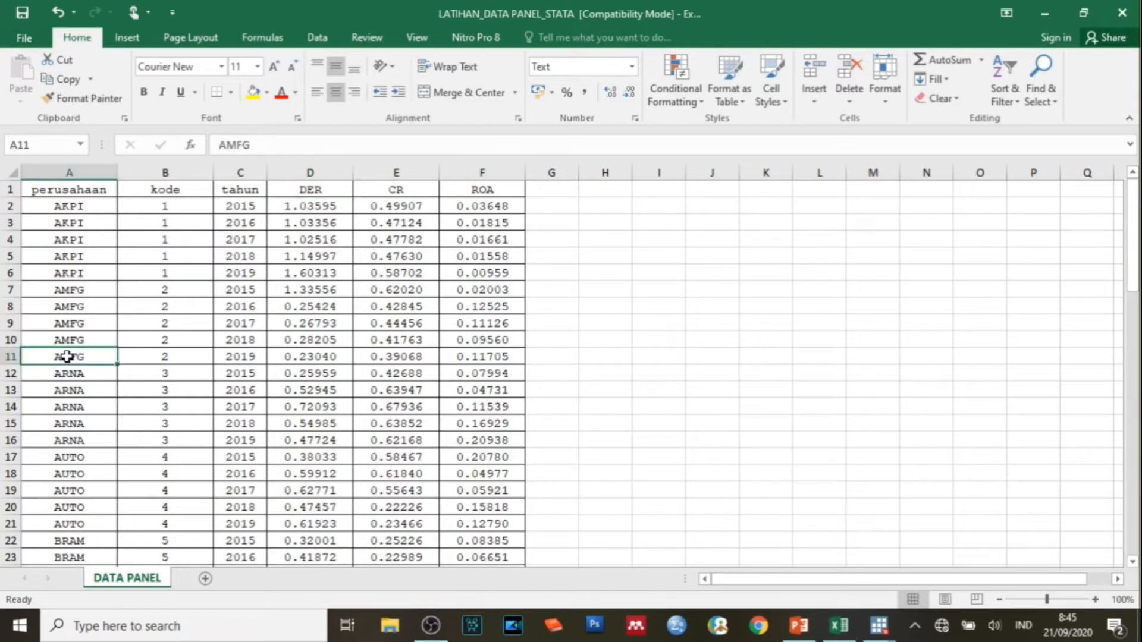
click(11, 356)
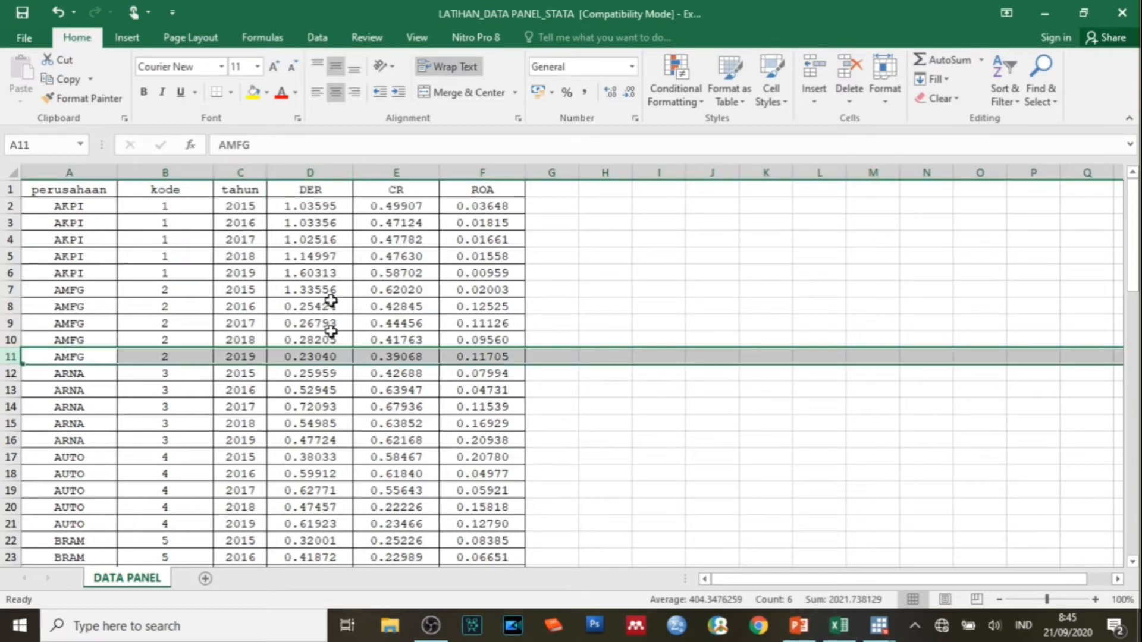
click(333, 361)
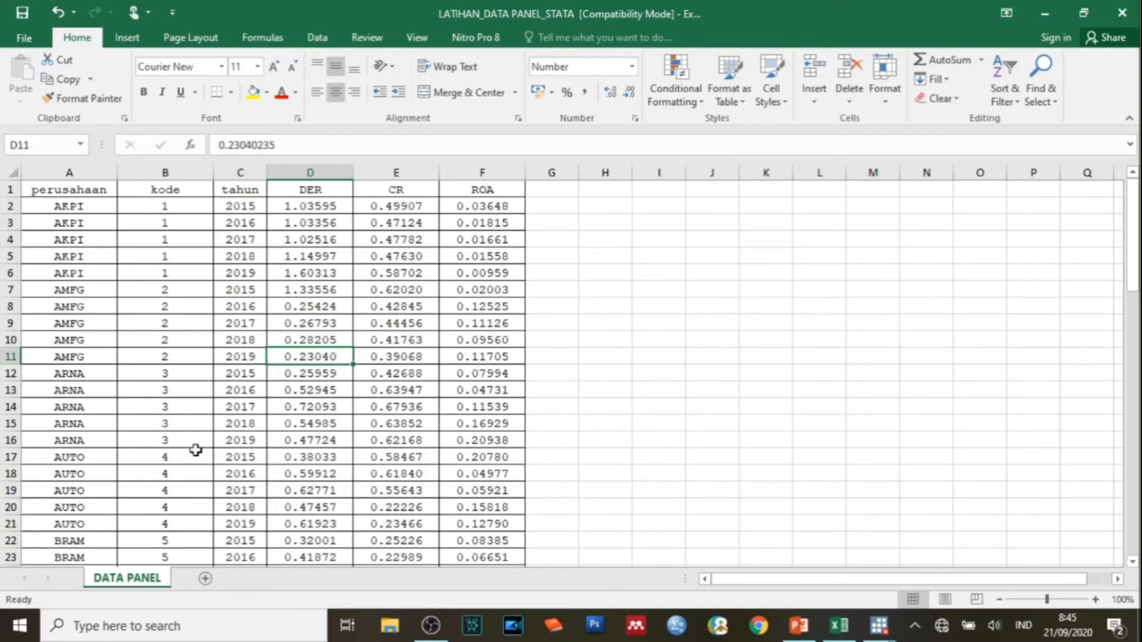
Step: Check the AUTO 2019 record and its ROA value in the Excel worksheet against the same record in Stata's Data Editor
click(74, 523)
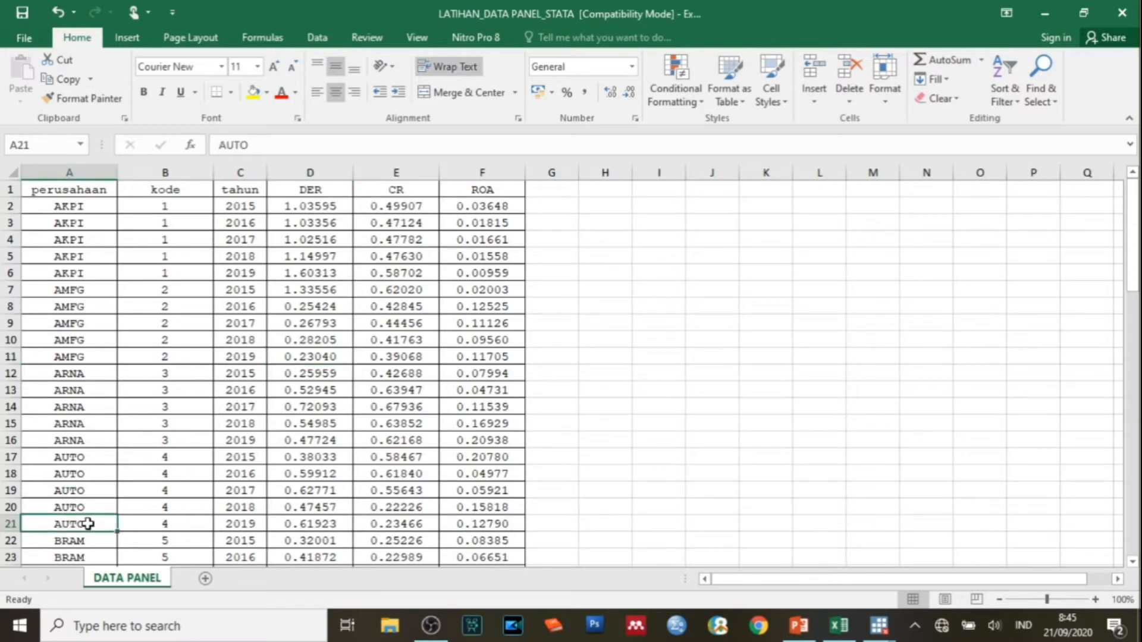
click(484, 524)
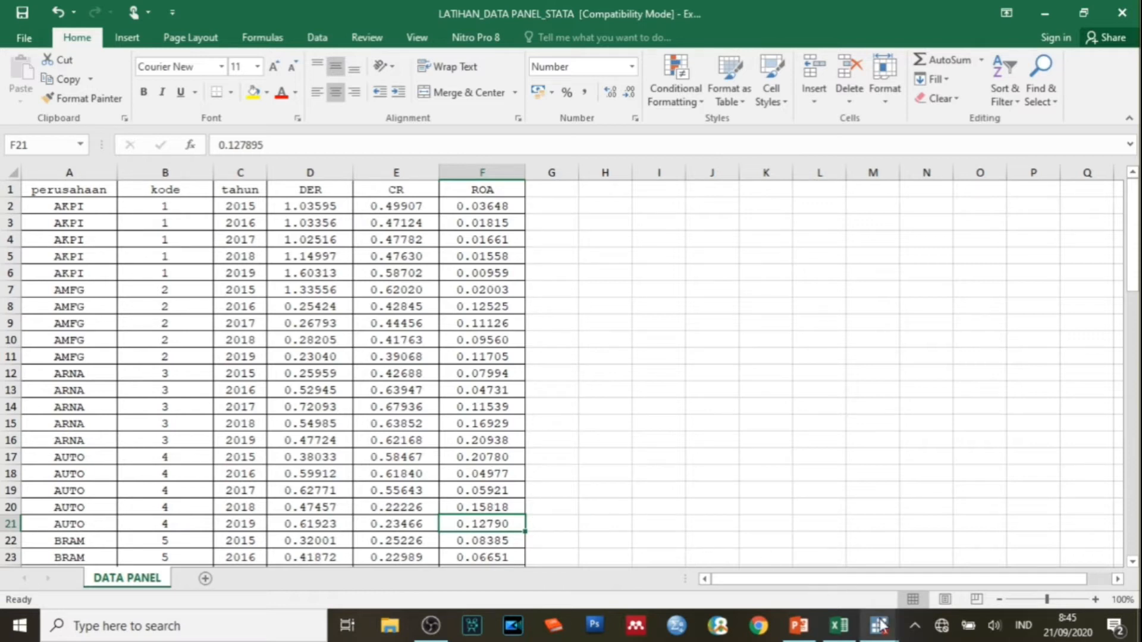
mouse_move(879, 625)
click(990, 545)
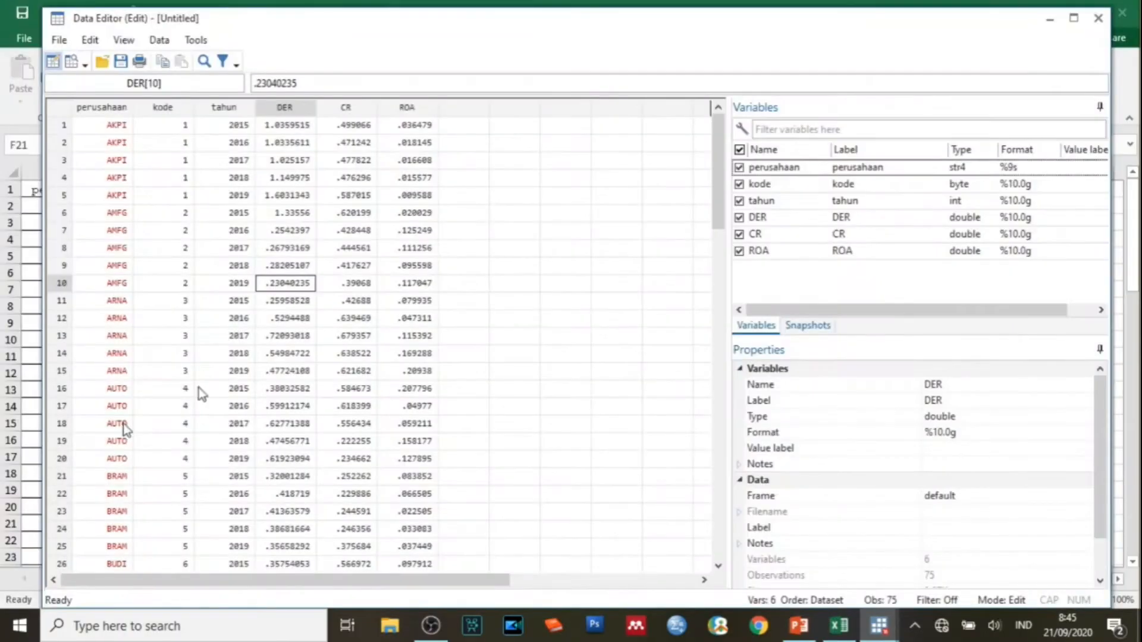
click(62, 464)
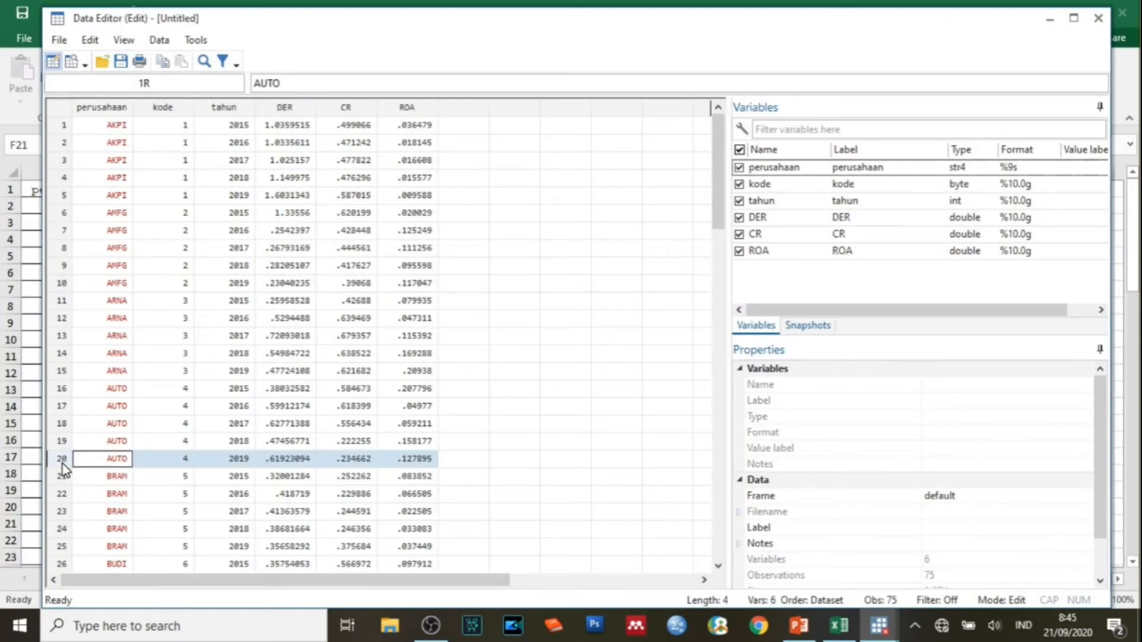
click(429, 462)
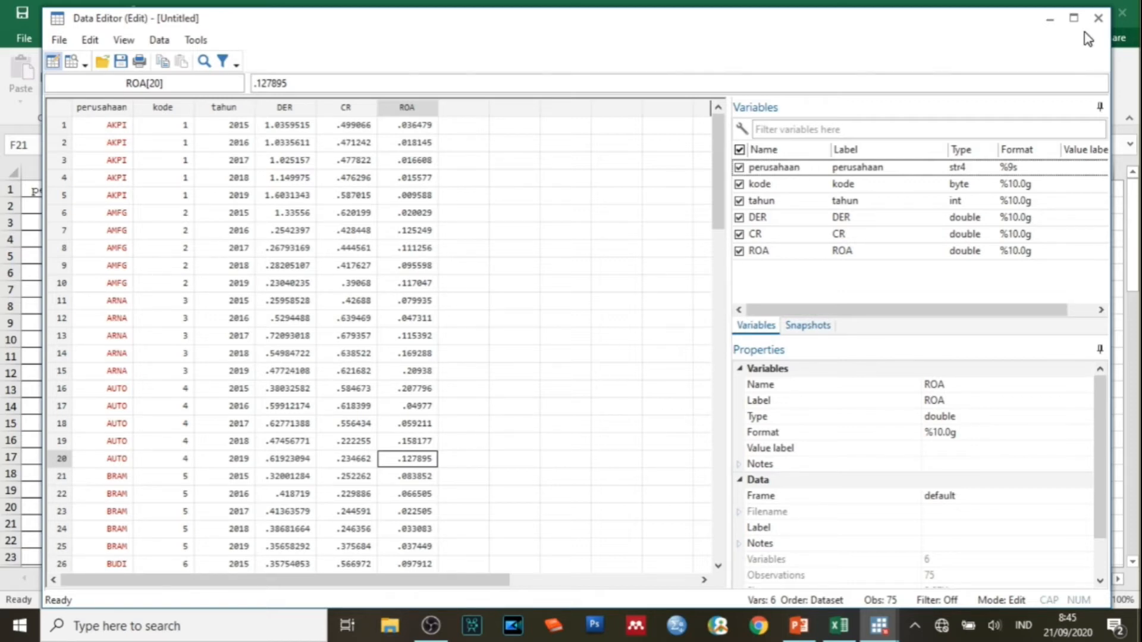
Step: Close the Data Editor and declare the dataset as panel data with xtset, using kode as panel variable and tahun as time variable
click(1099, 20)
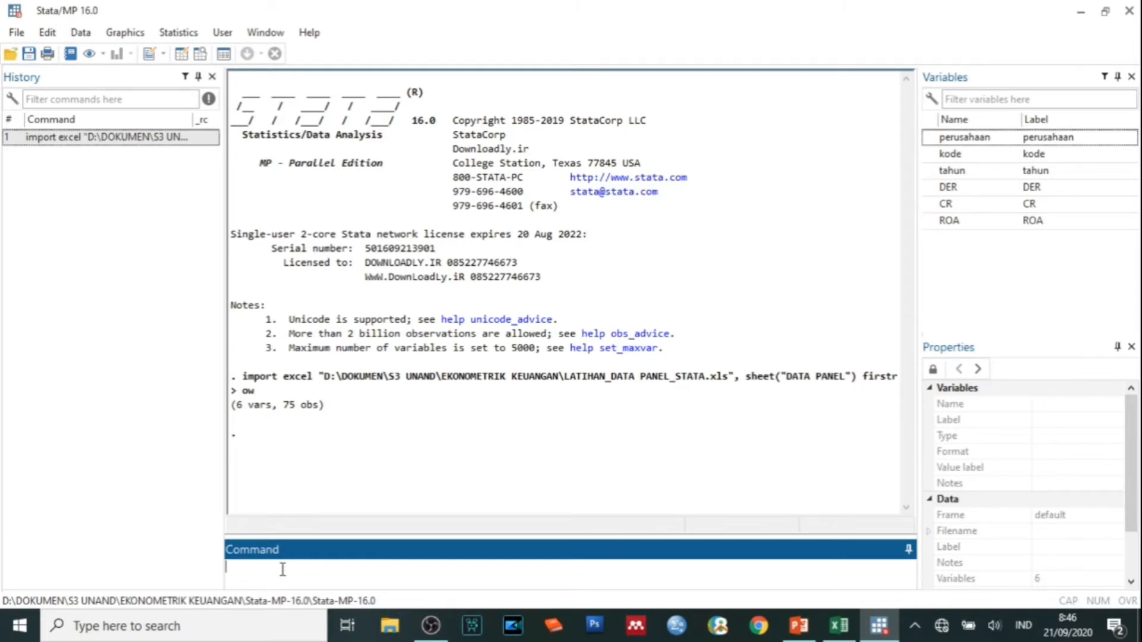
text(xt)
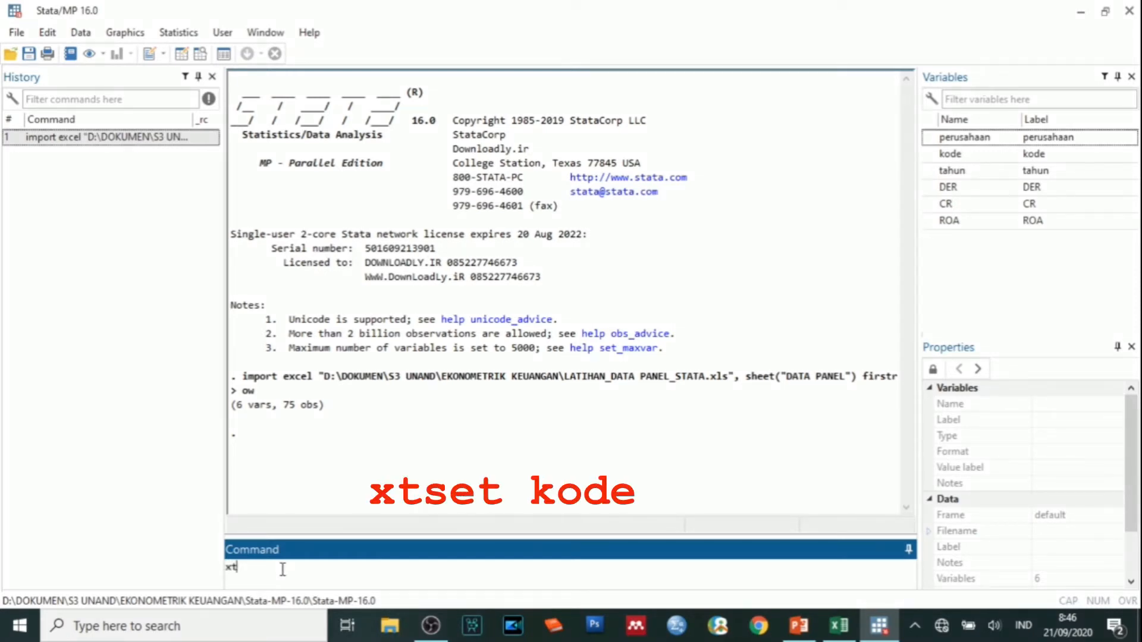
text(set kode tahun)
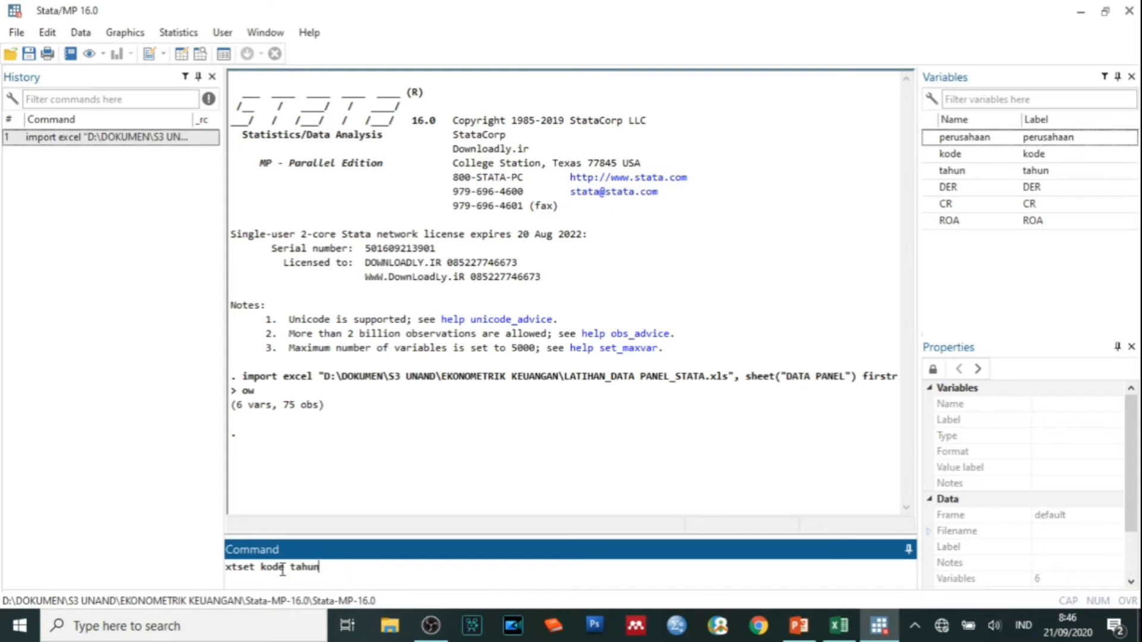
key(Return)
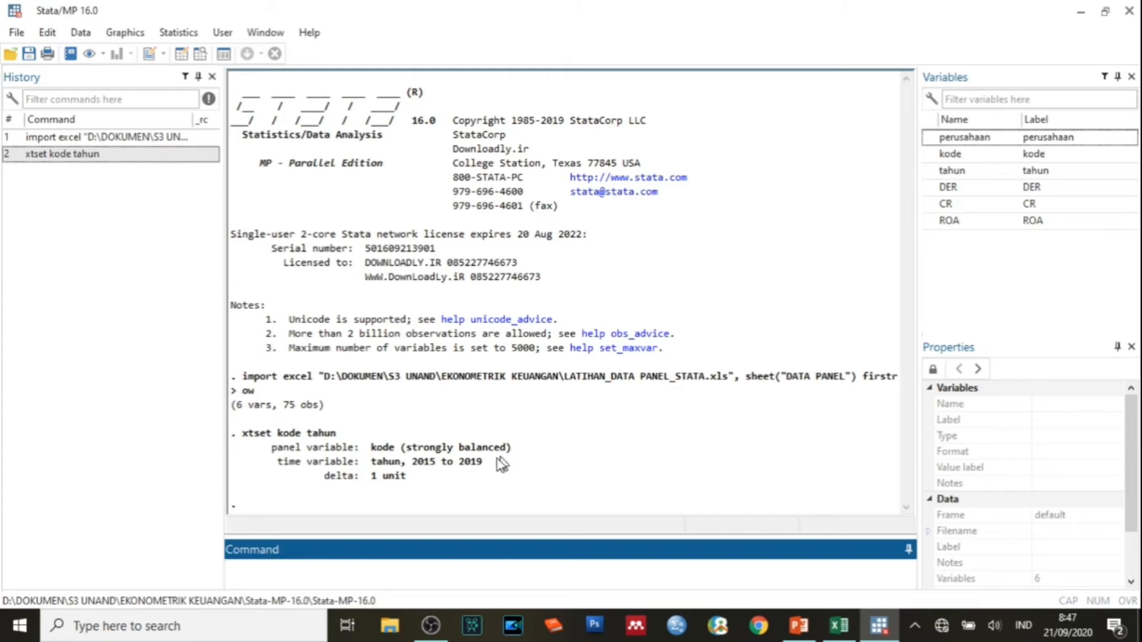
click(449, 470)
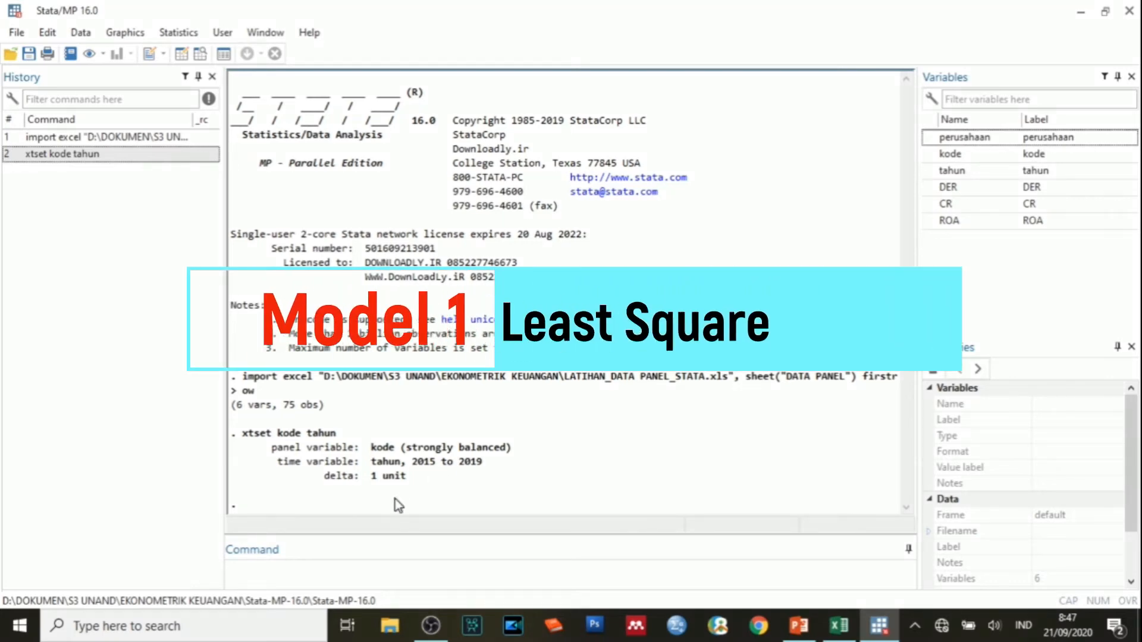
Step: Run the least squares regression of DER on CR and ROA with the reg command
click(295, 571)
text(reg)
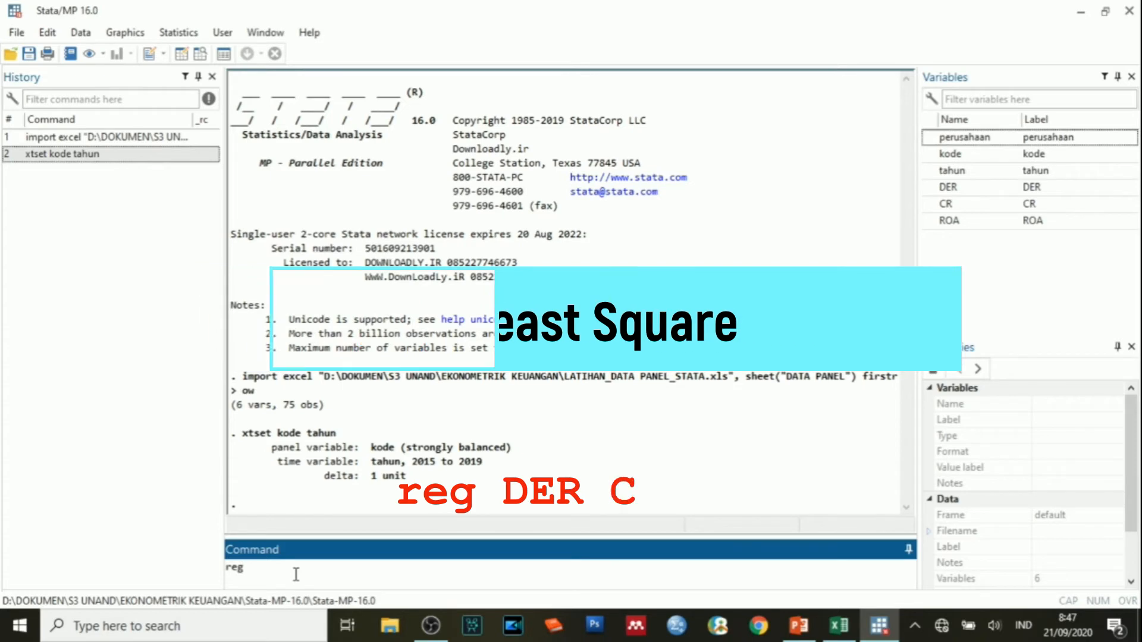
text( DE)
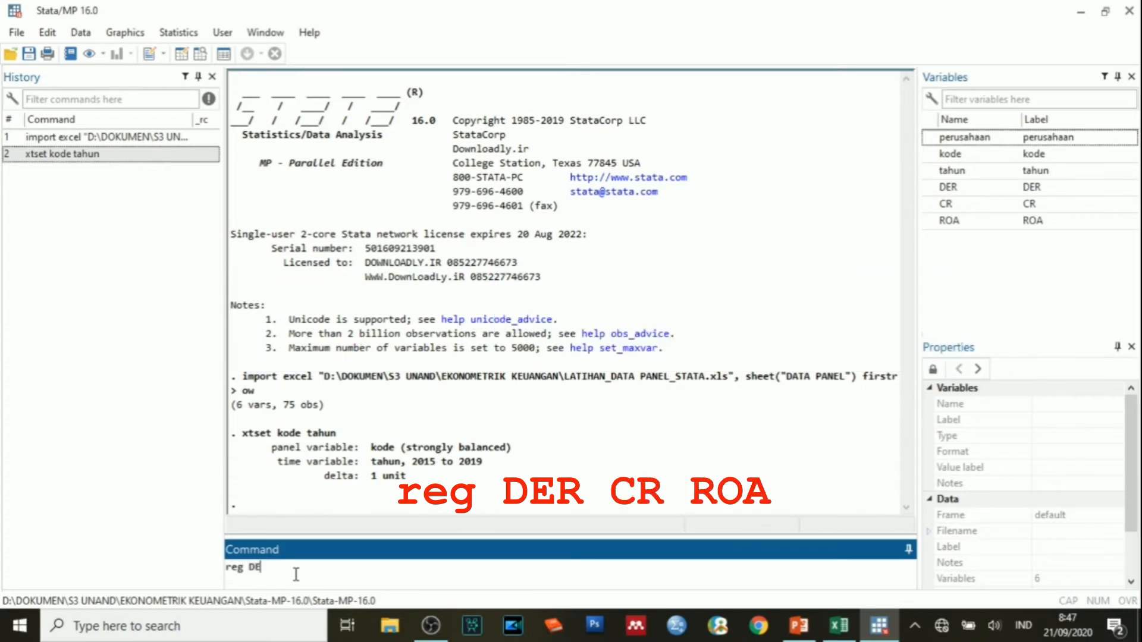
text(R CR ROA)
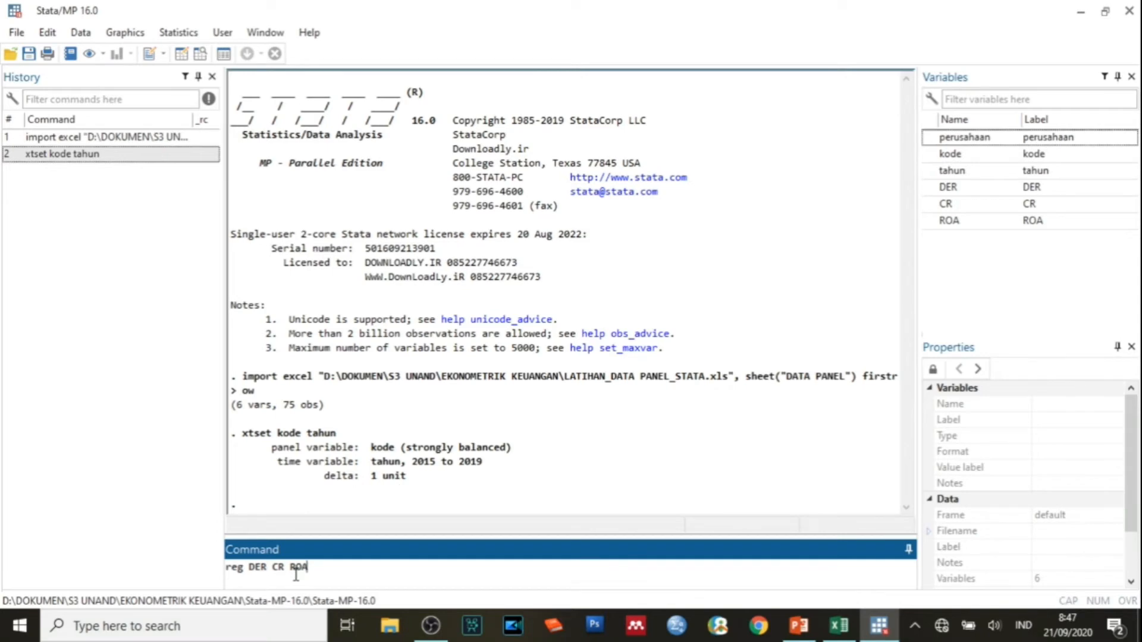
key(Return)
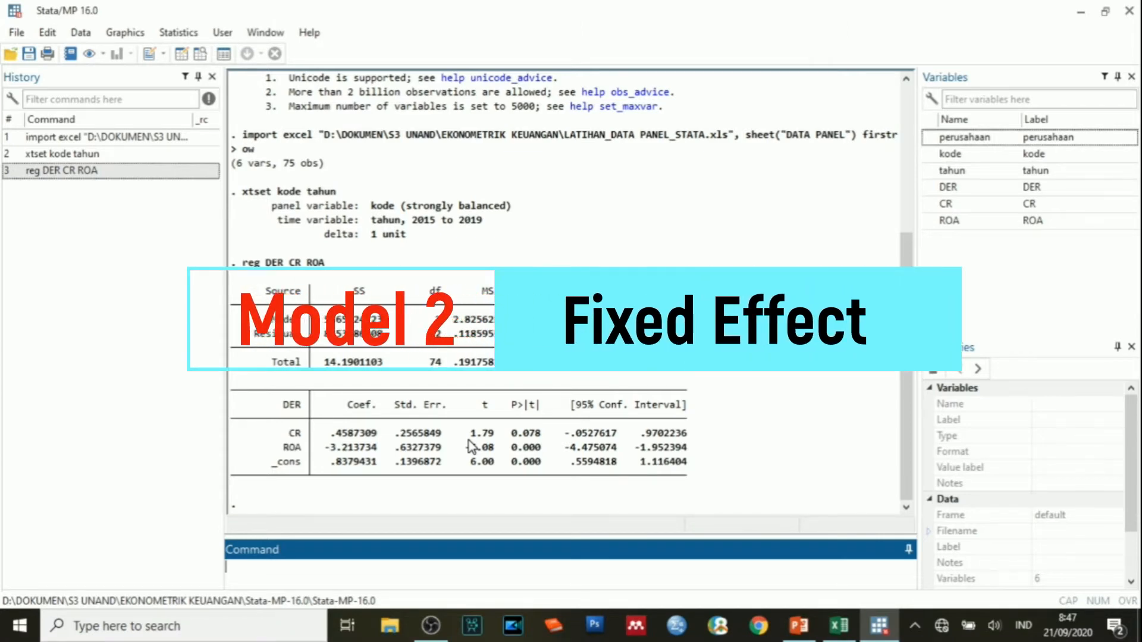
Step: Estimate the fixed-effects panel model of DER on CR and ROA with xtreg and the fe option
text(xtre)
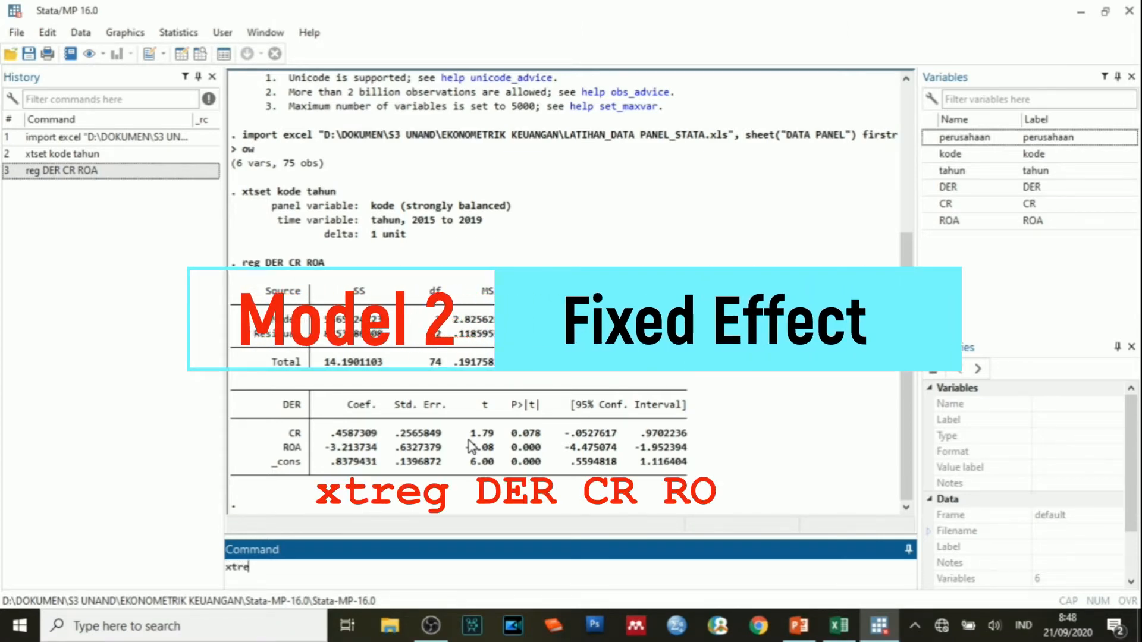
text(g DER)
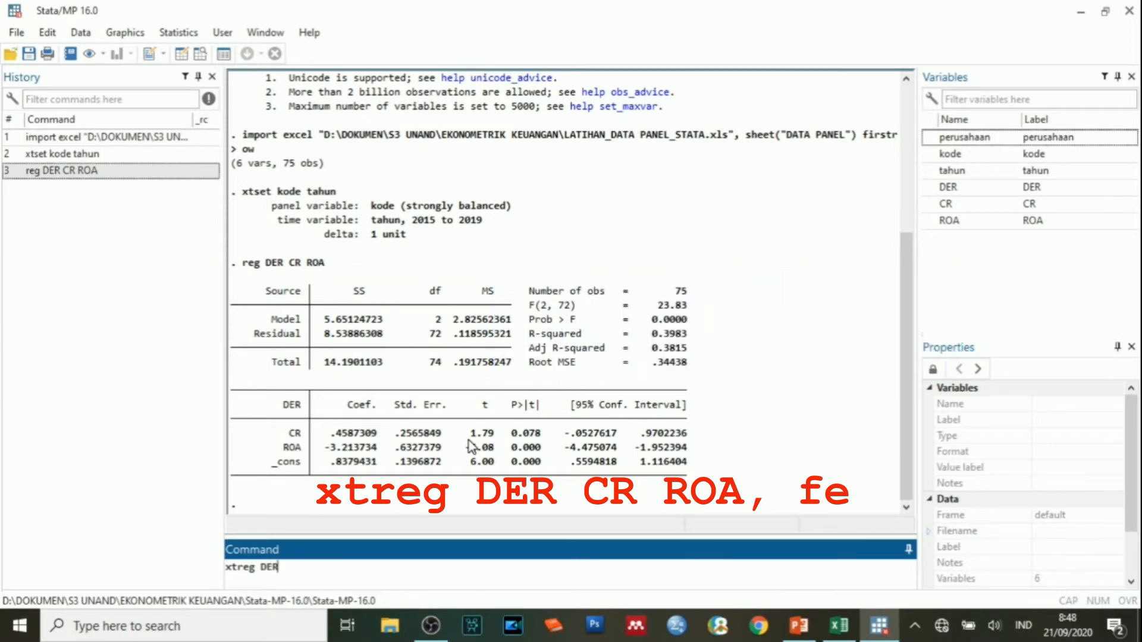
text( CR ROA, fe)
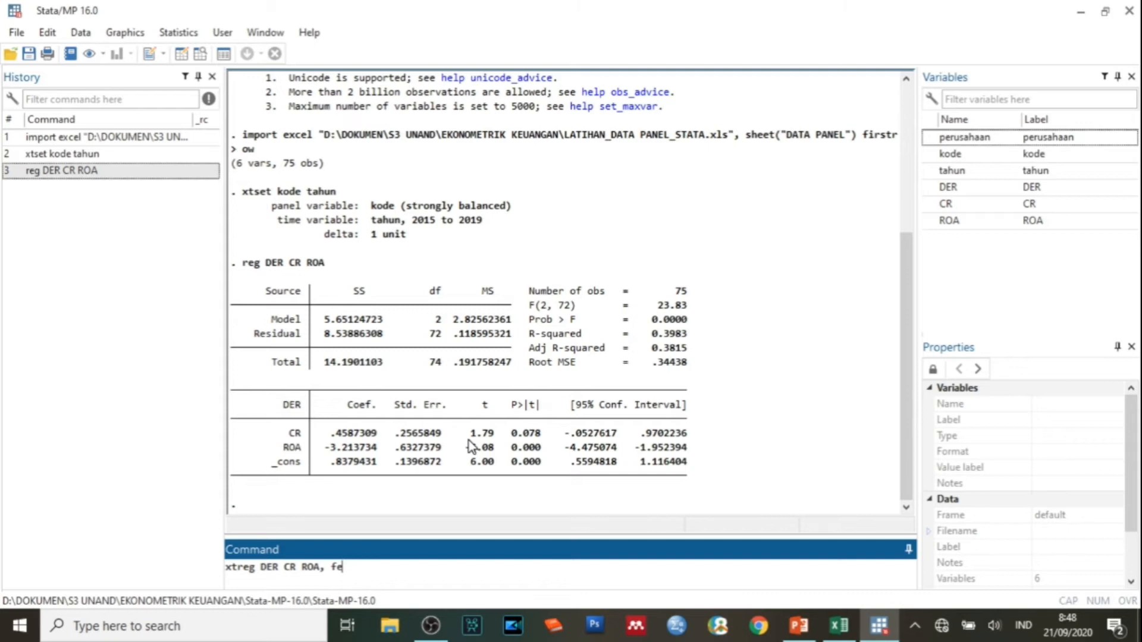
key(Return)
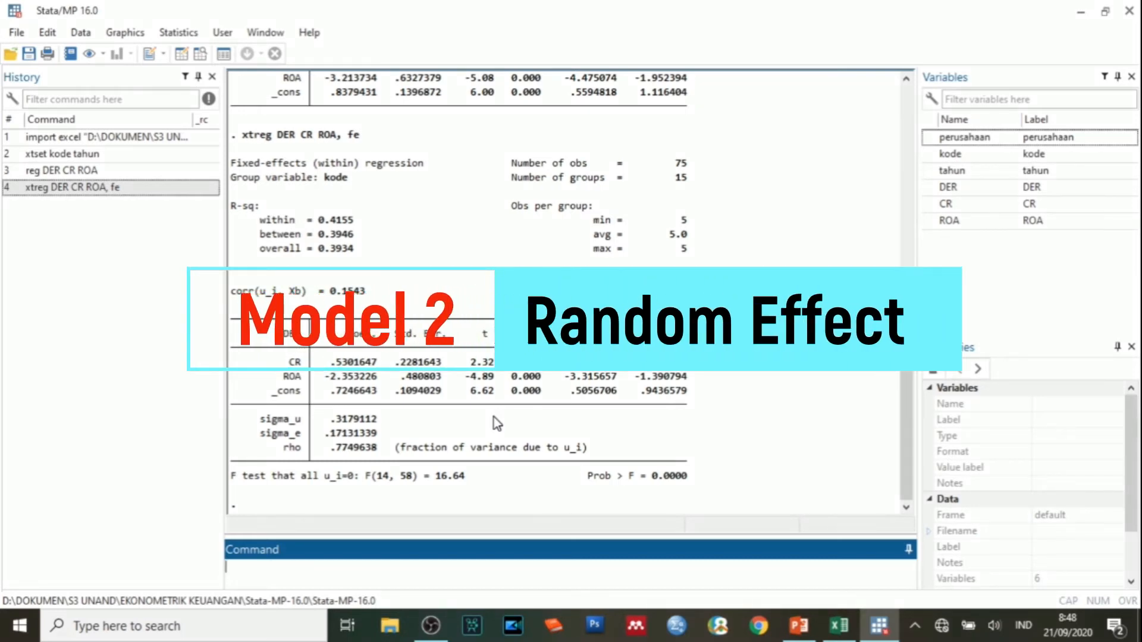
Step: Estimate the random-effects panel model of DER on CR and ROA with xtreg and the re option
text(xtre)
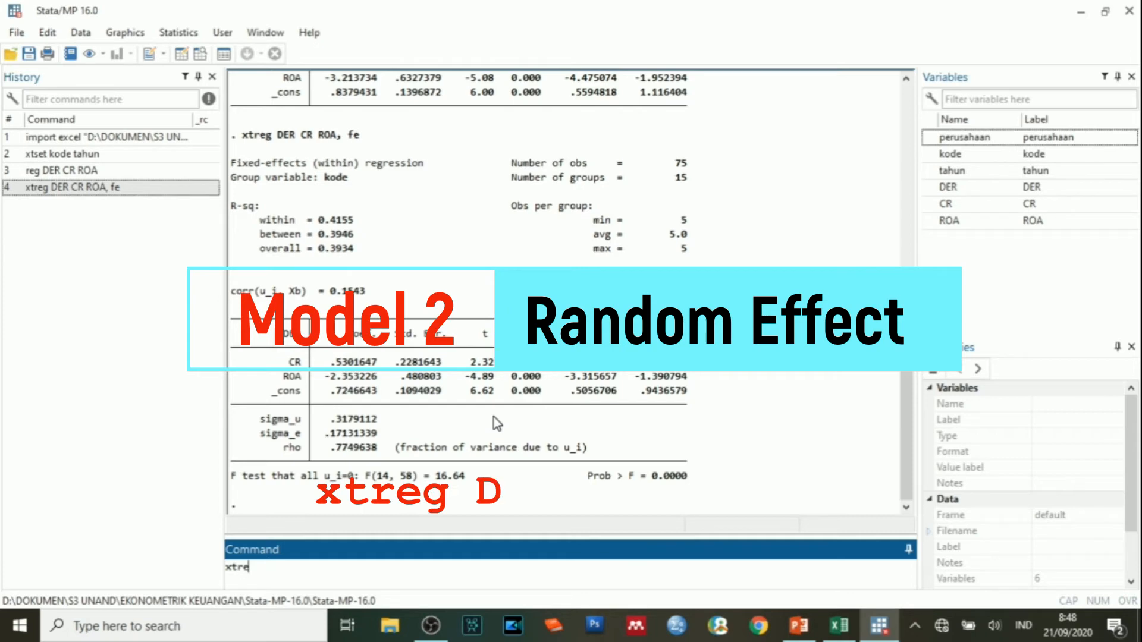
text(g DE)
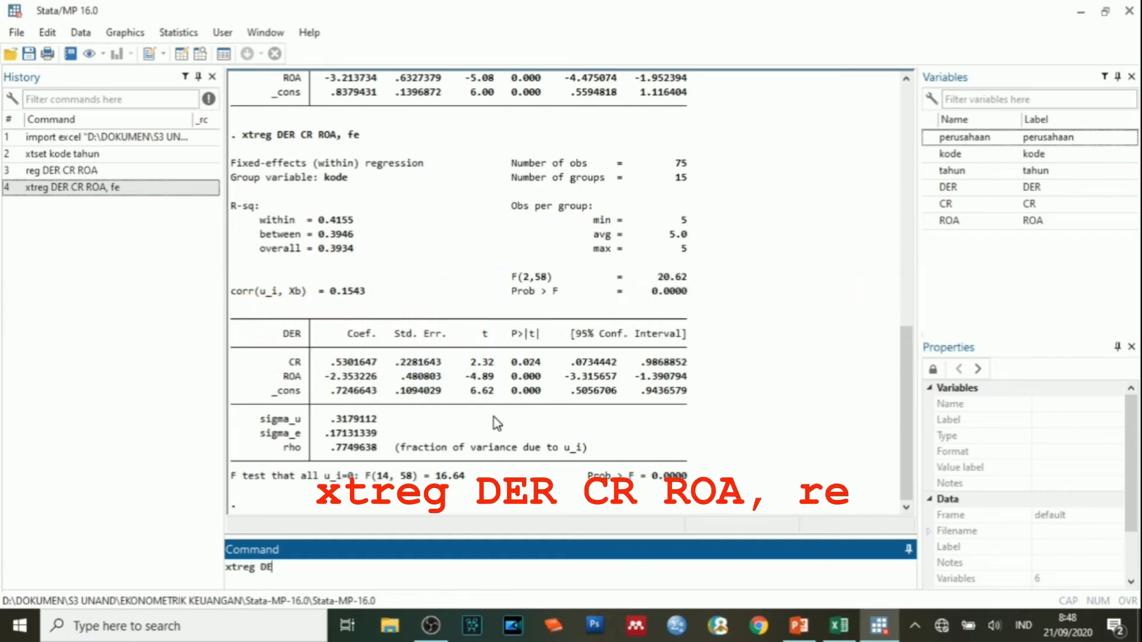
text(R CR ROA,)
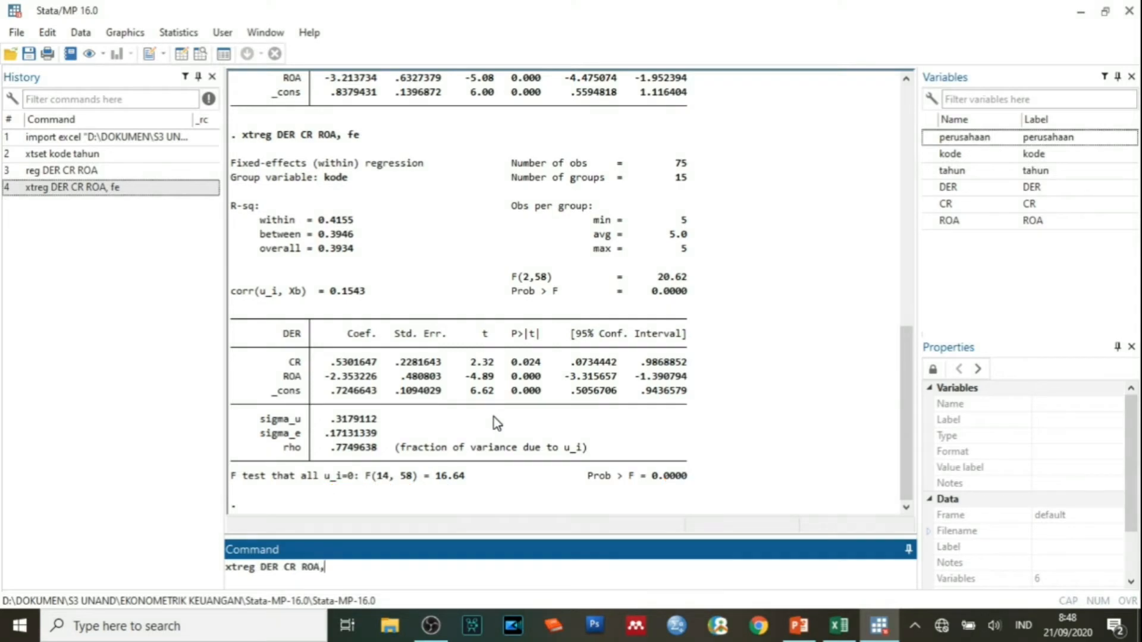
text( re)
key(Return)
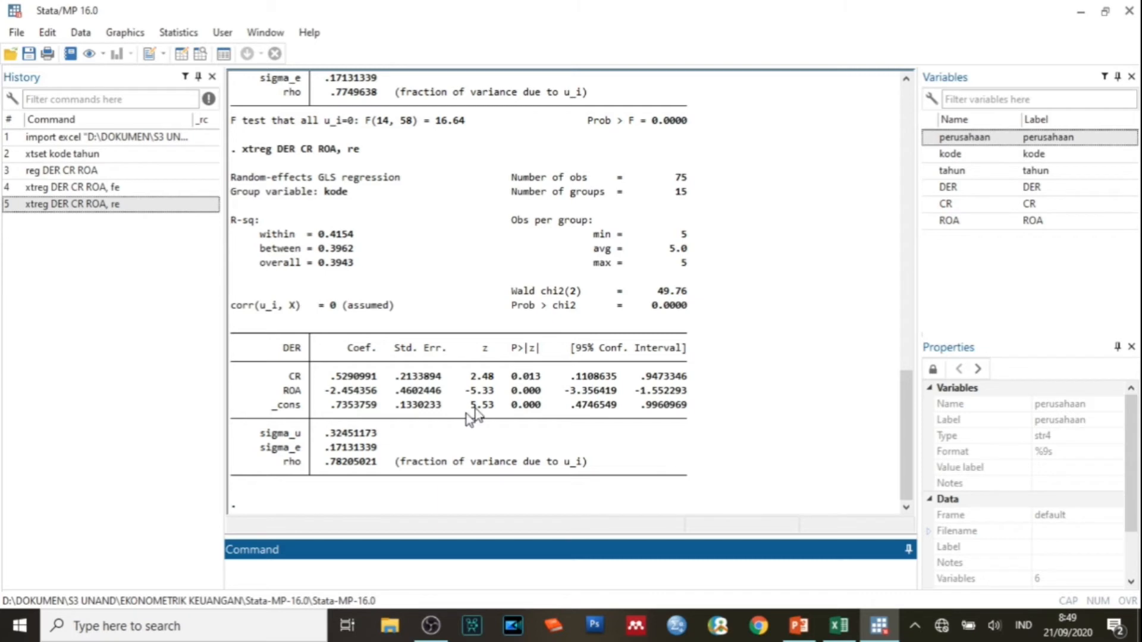
Step: Store the current estimation results under the name fe with the estimates store command
text(estimates)
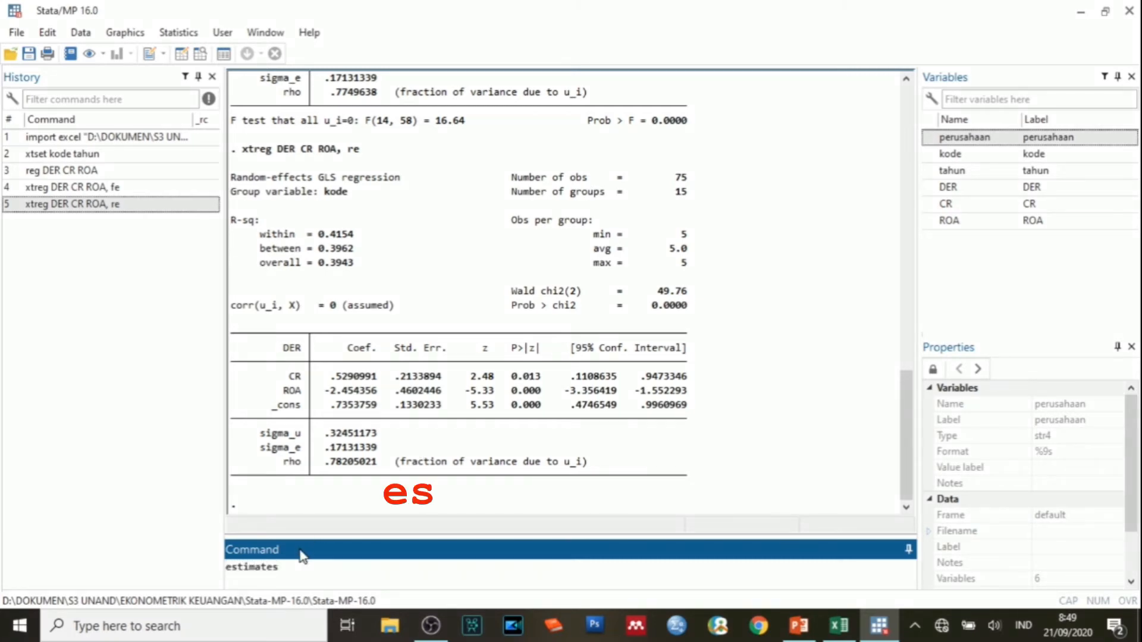
text( store)
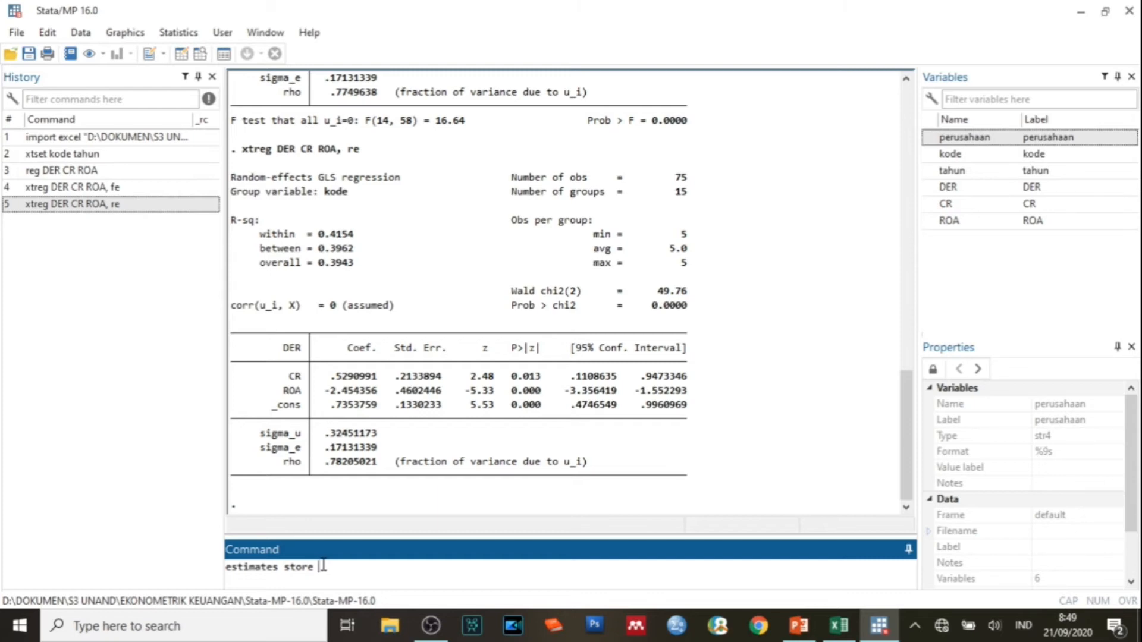
text(fe)
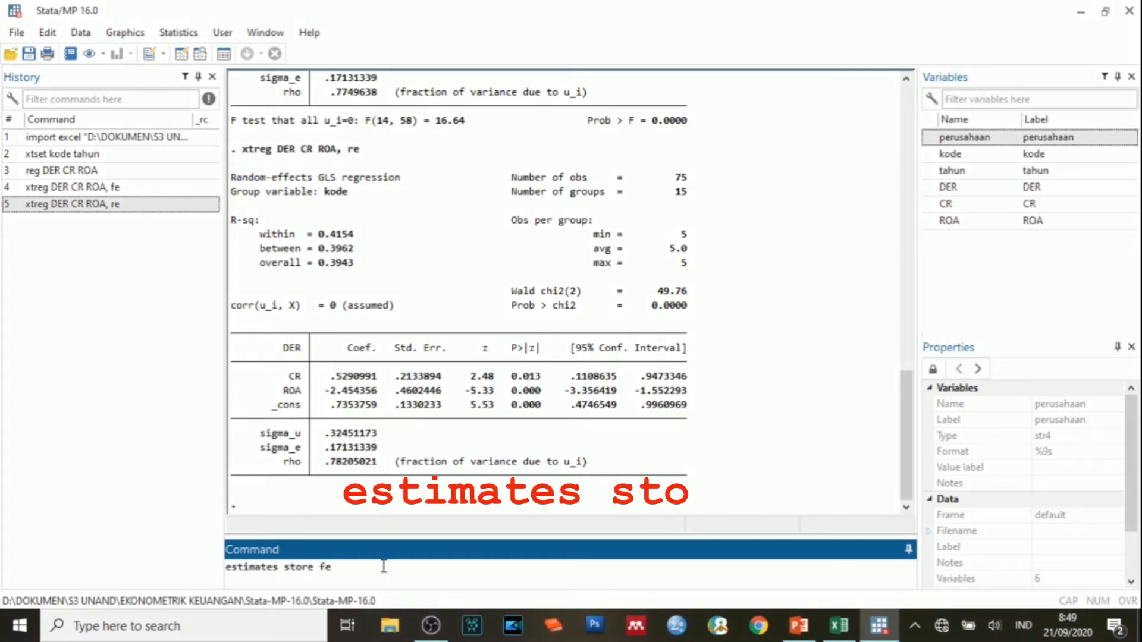
key(Return)
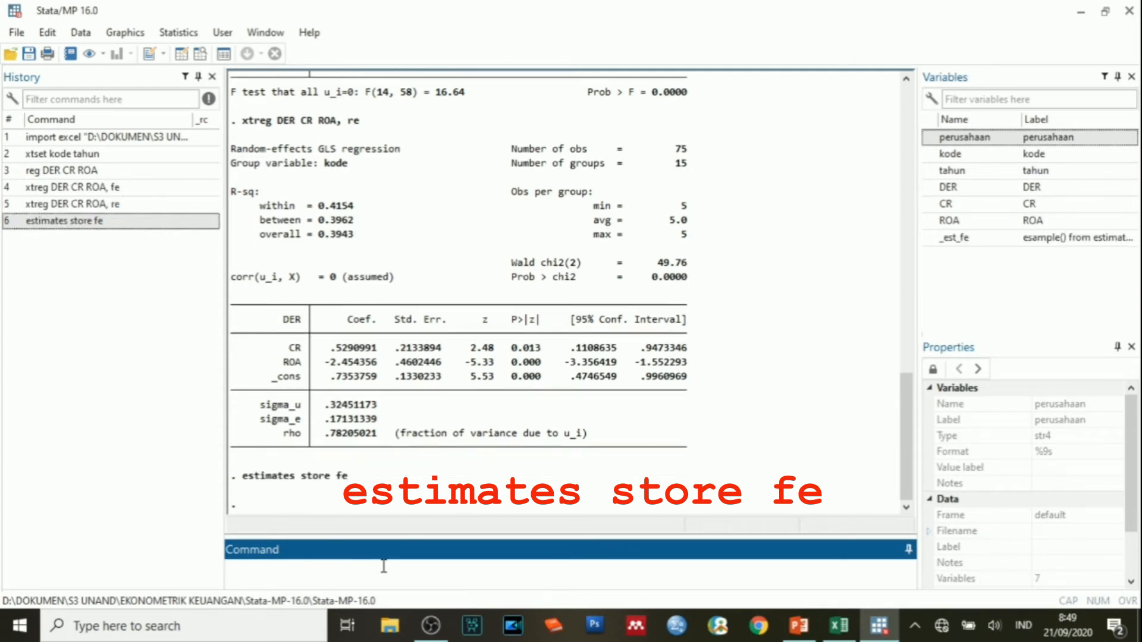
Step: Reuse the estimates store command to save the current estimation results under the name re
drag(243, 477, 327, 486)
key(ctrl+c)
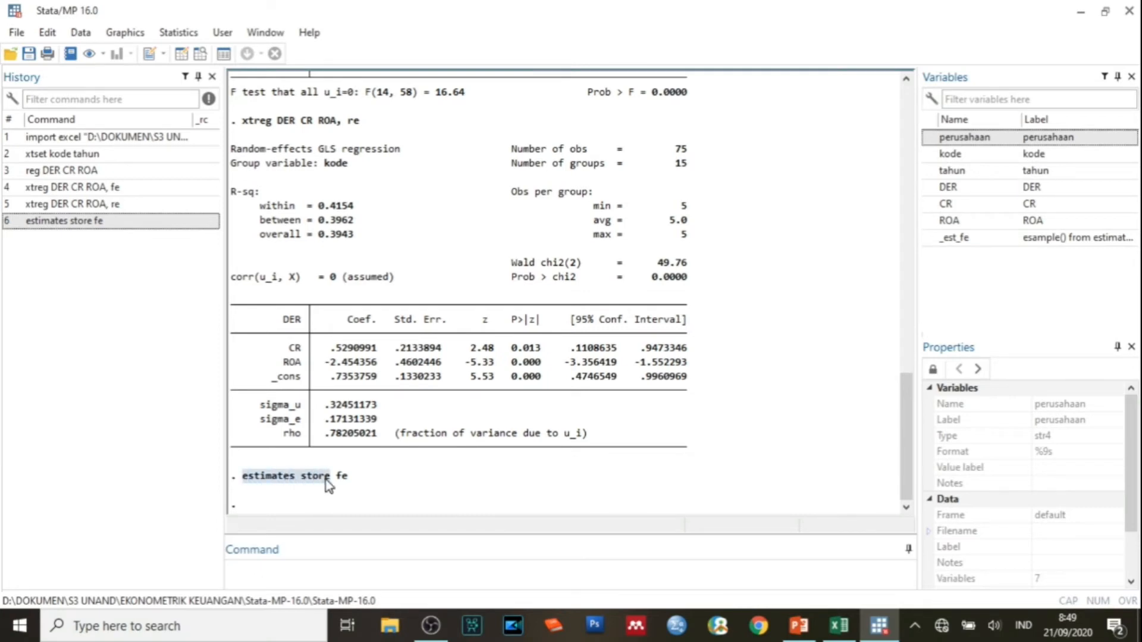
click(269, 571)
key(ctrl+v)
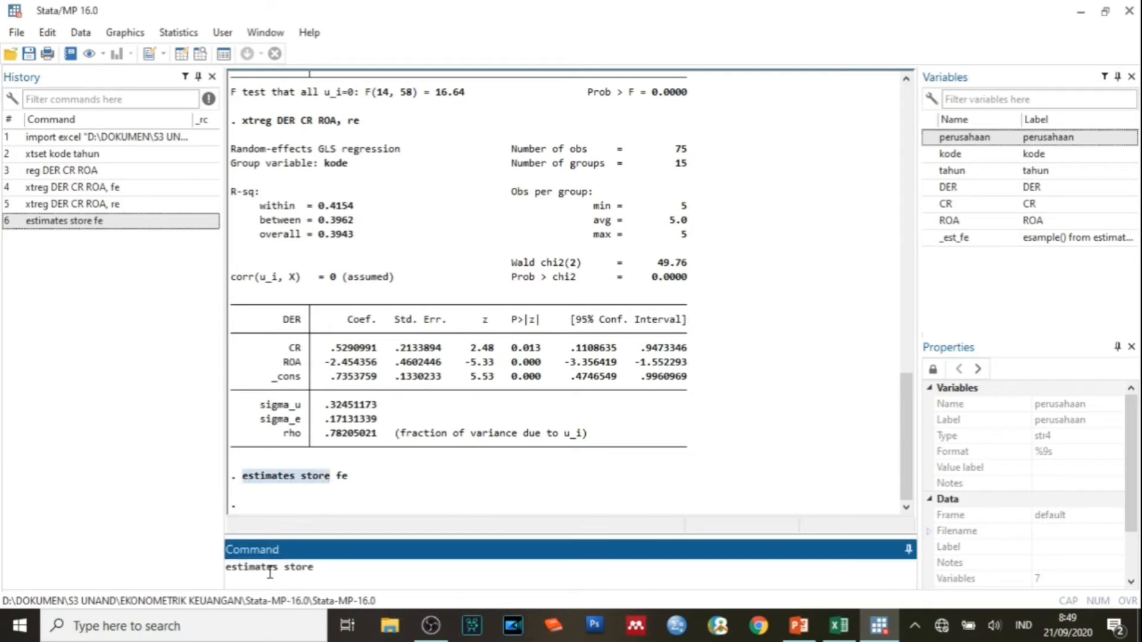
text(re)
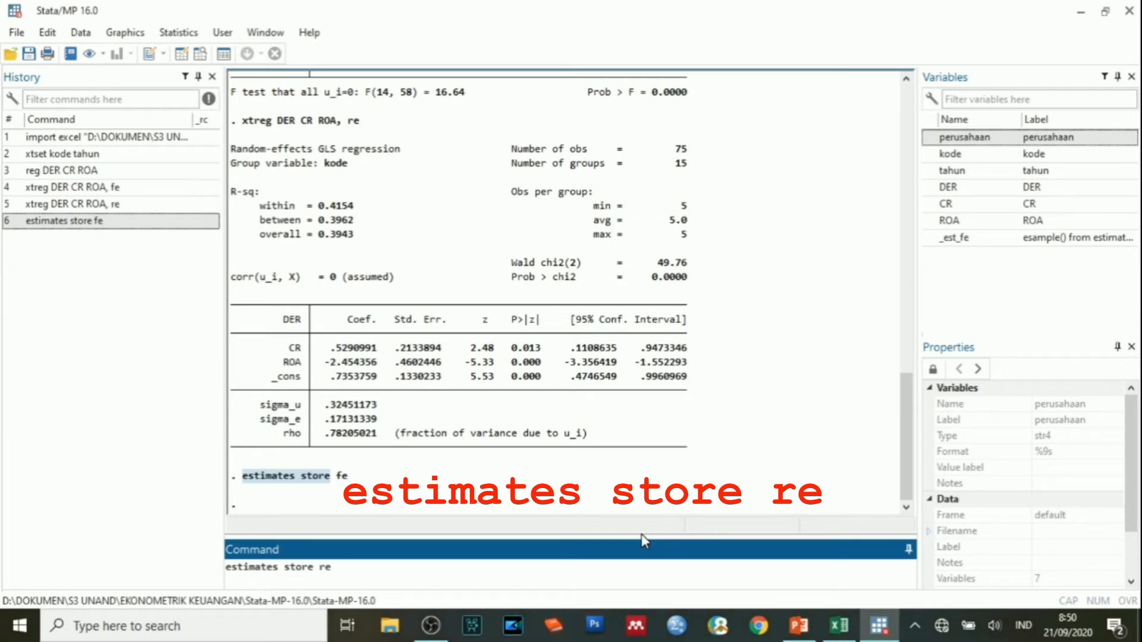
key(Return)
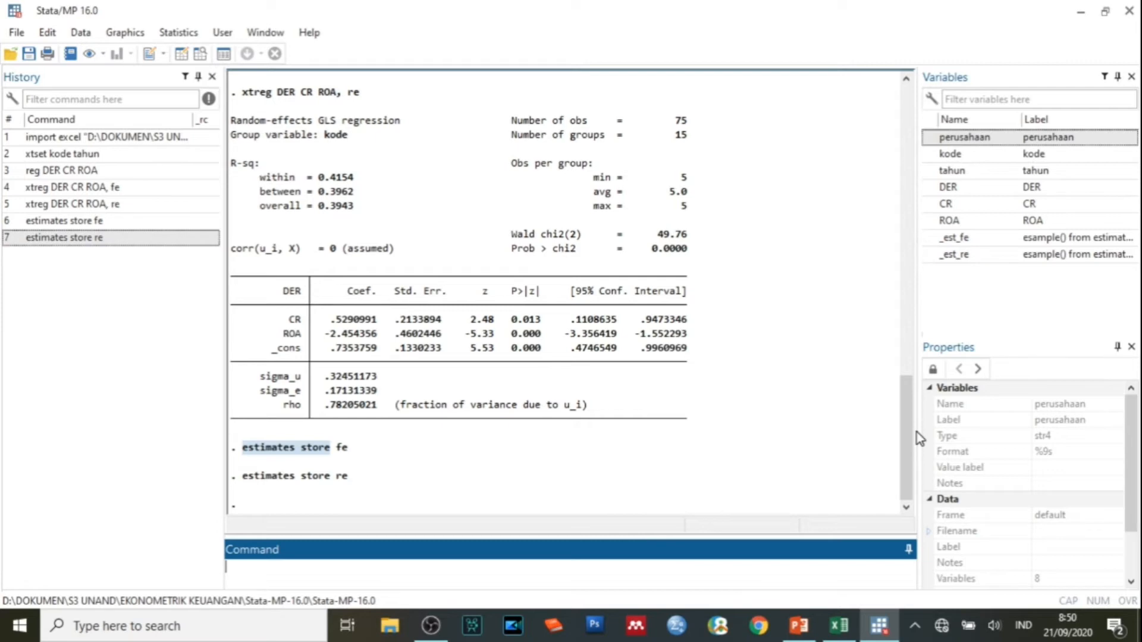
Step: Store the current estimates as ols with estimates store, and select the _est_fe entry in the variable list
key(ctrl+v)
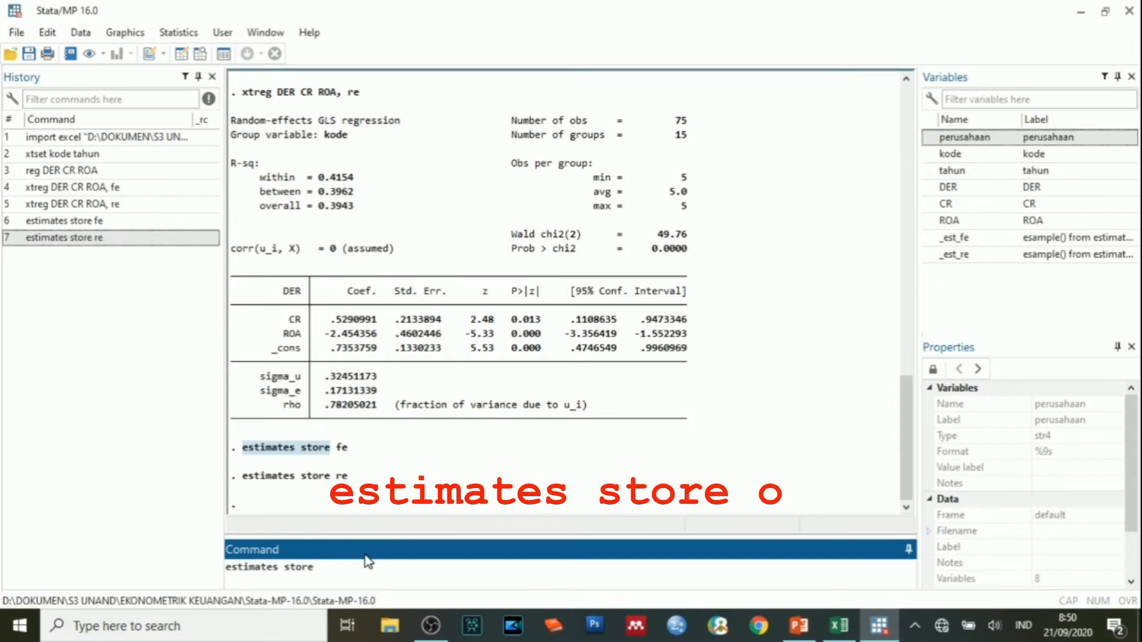
text(ols)
key(Return)
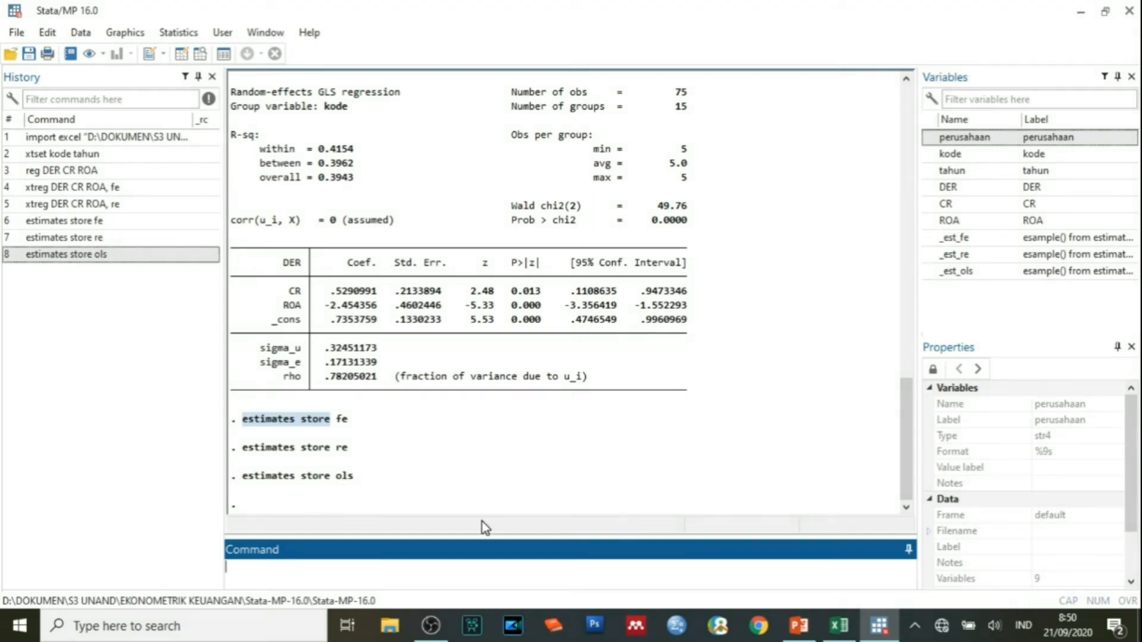
click(987, 238)
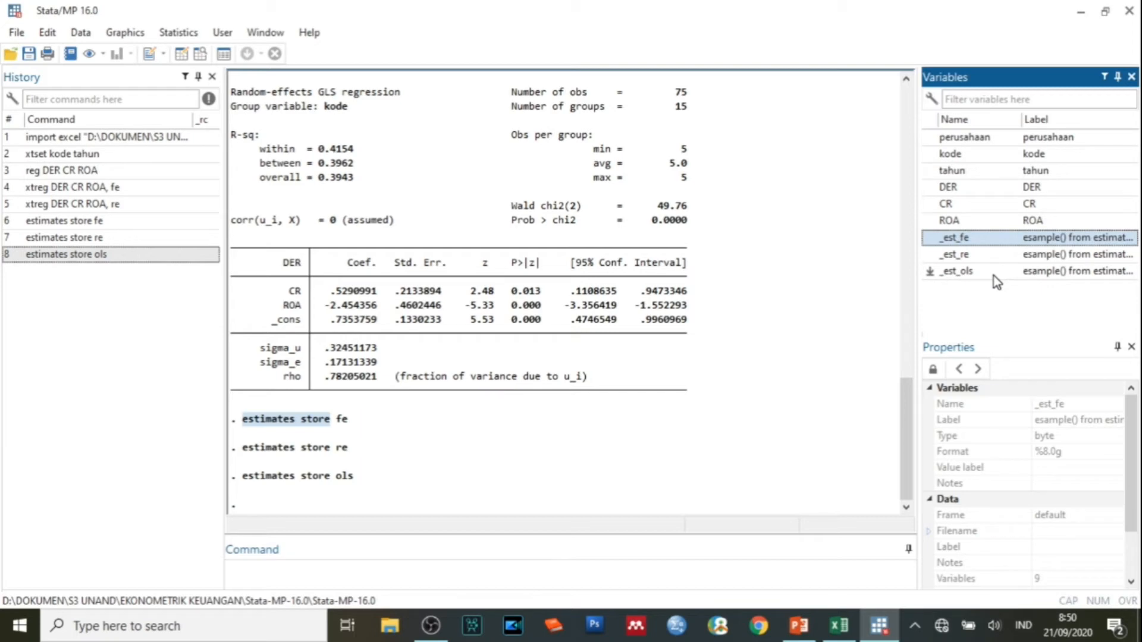
Step: Run a linear regression through the regress dialog with DER as dependent variable and CR and ROA as independent variables
click(186, 34)
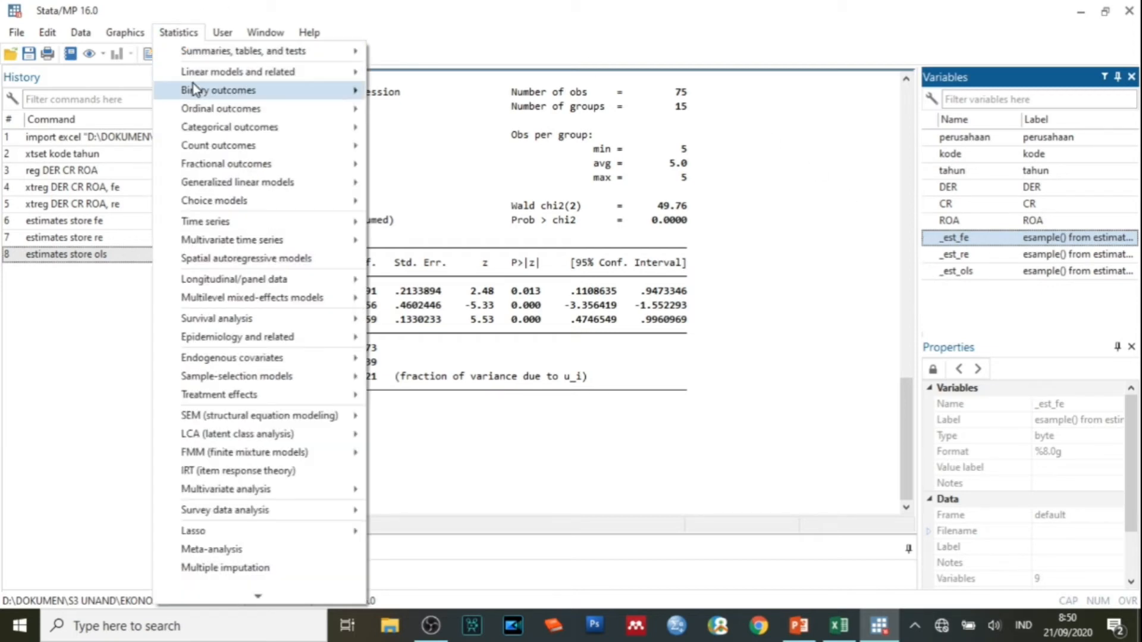
mouse_move(205, 71)
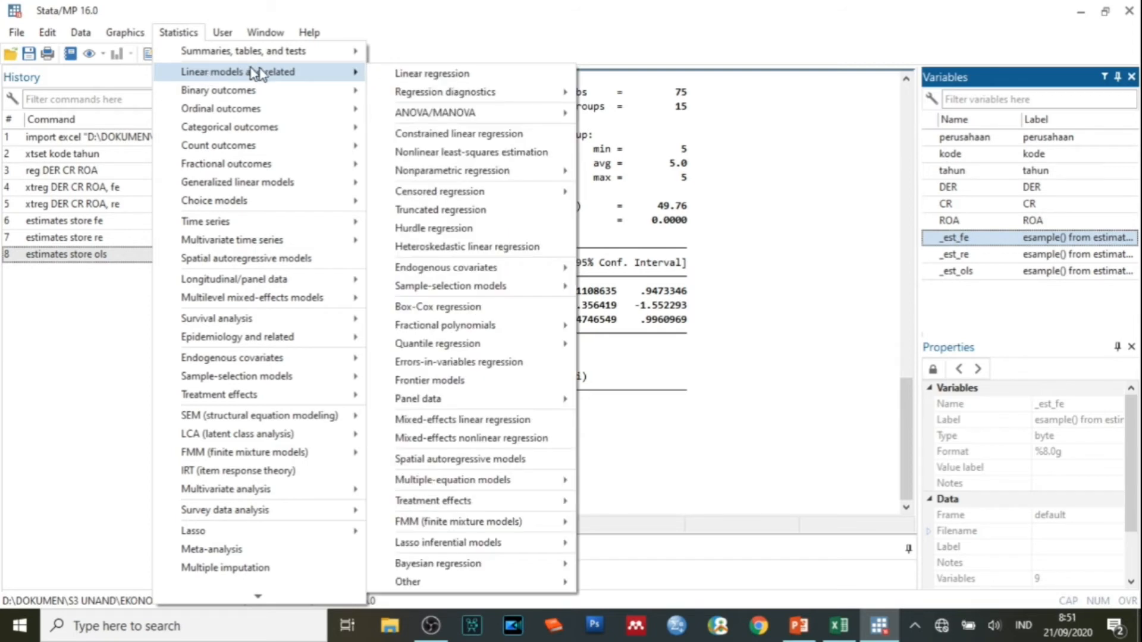
click(434, 75)
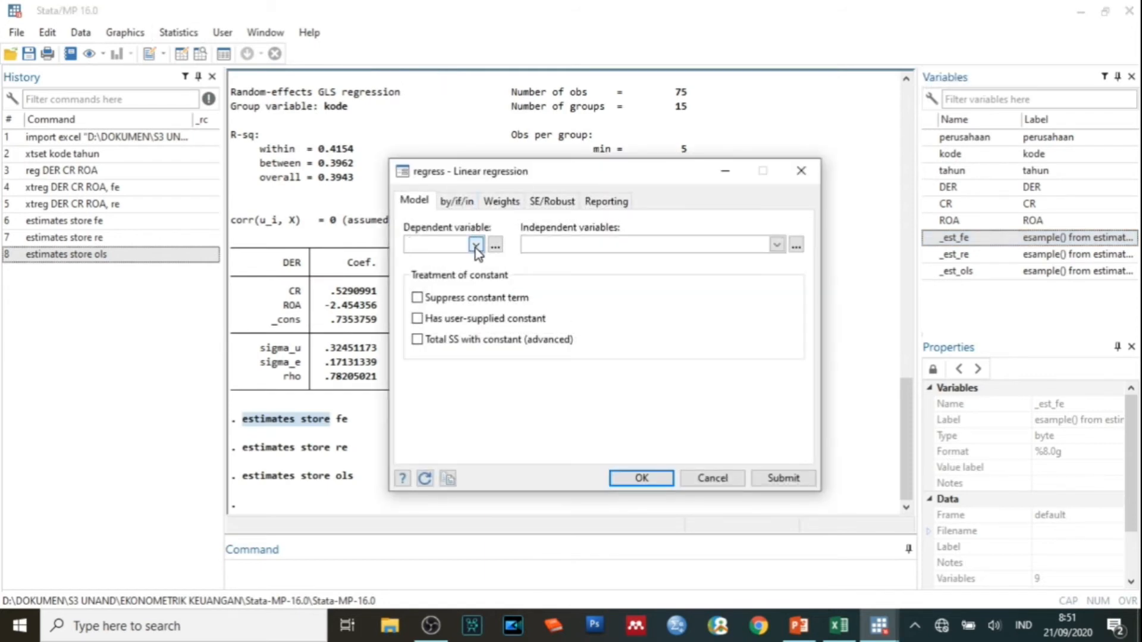
click(476, 245)
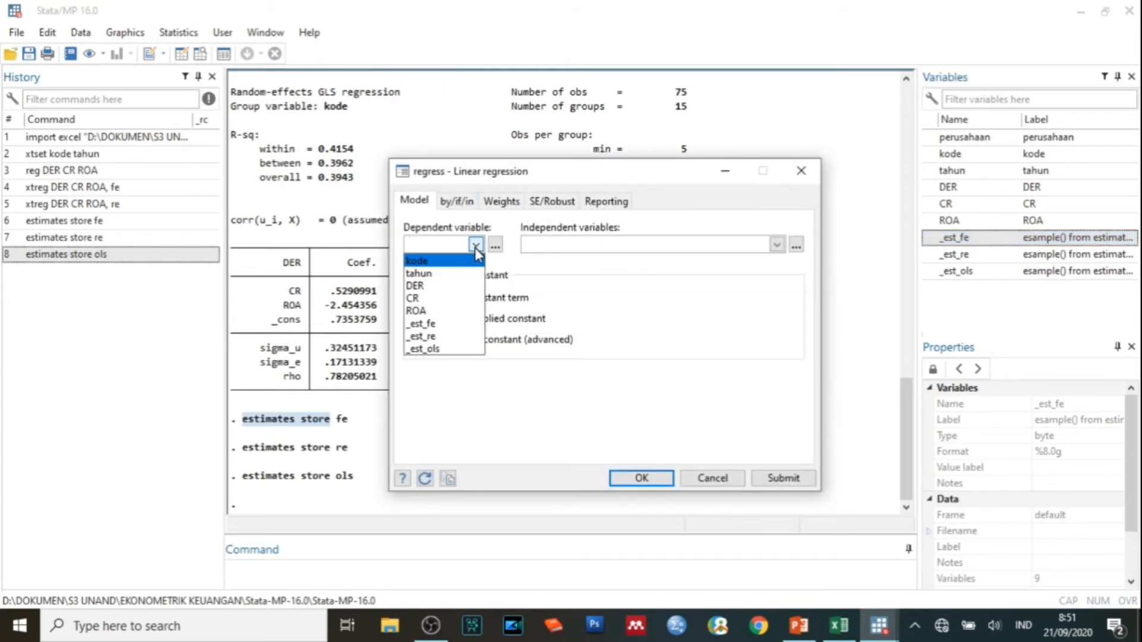
click(471, 287)
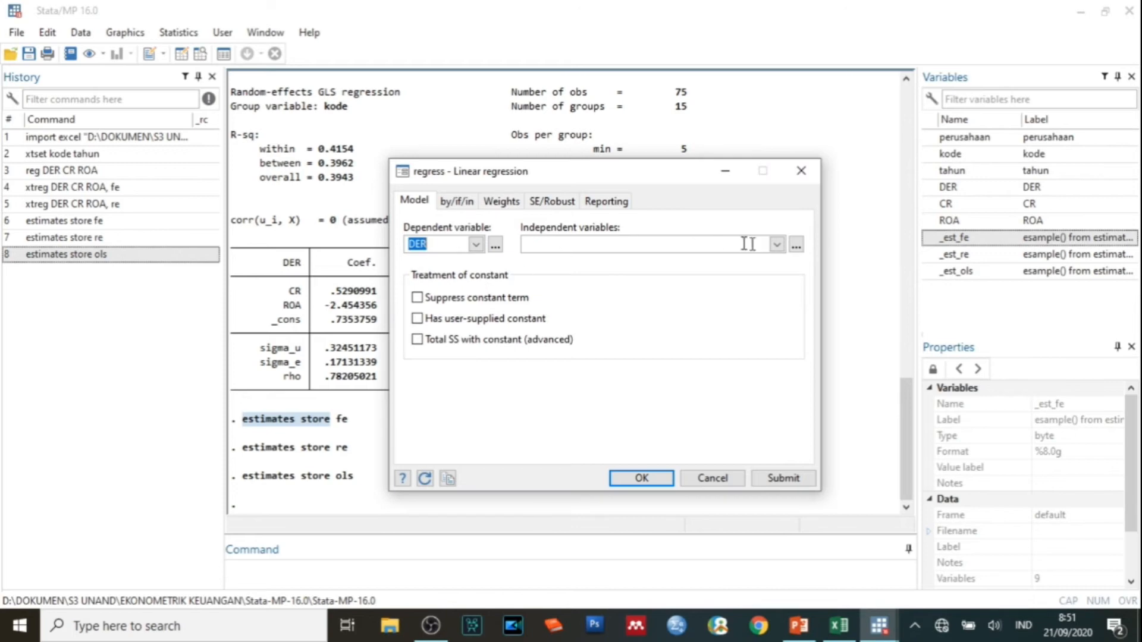
click(776, 245)
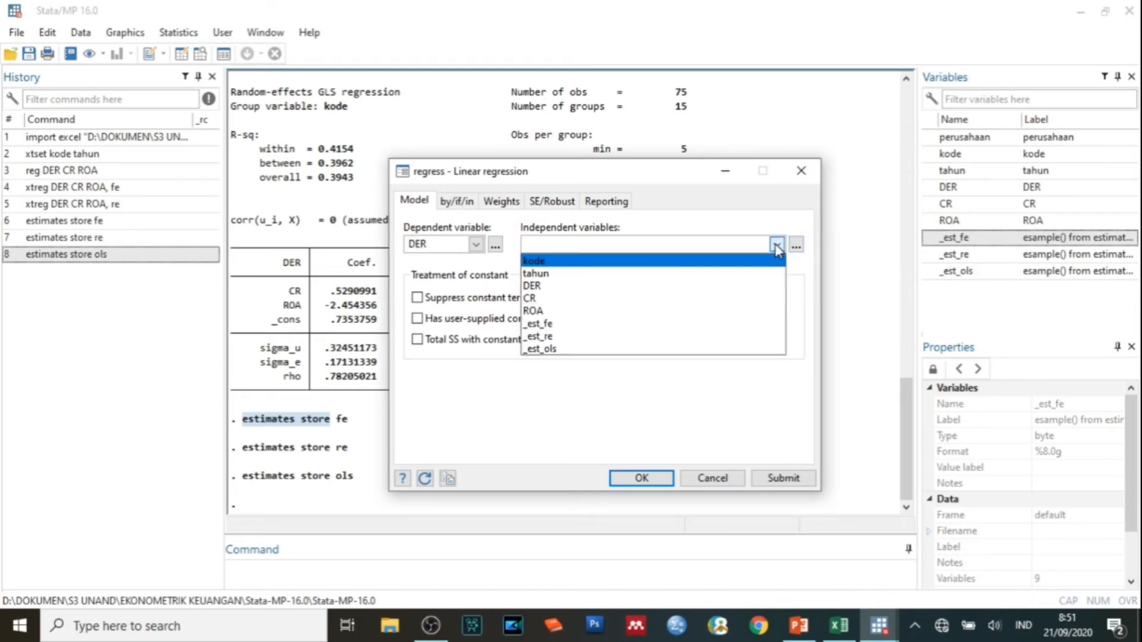
click(757, 298)
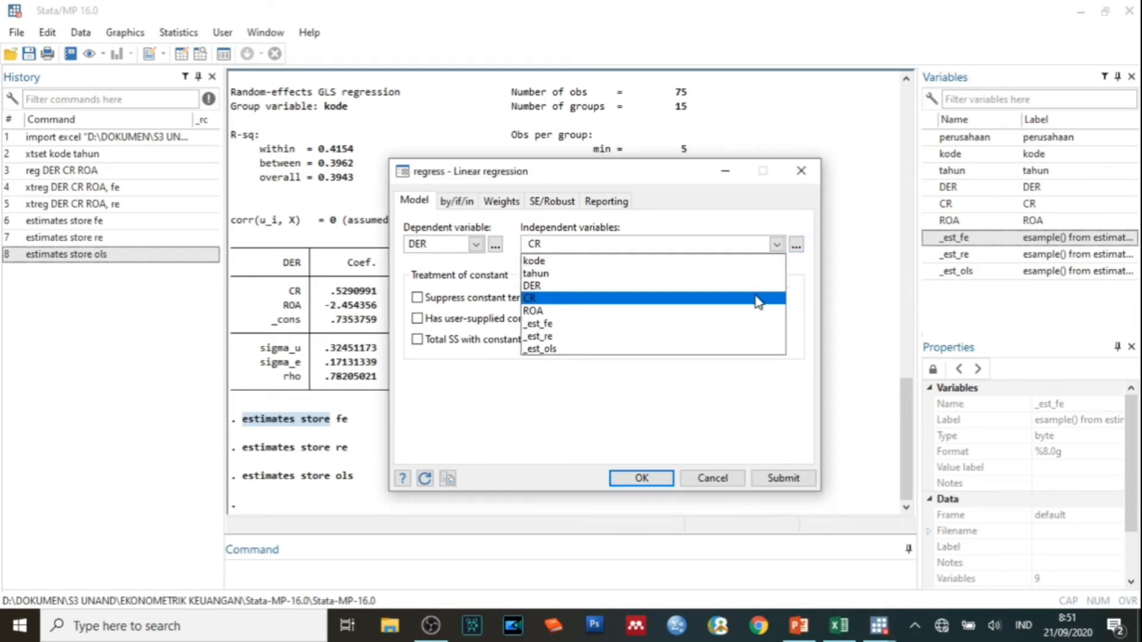
click(740, 311)
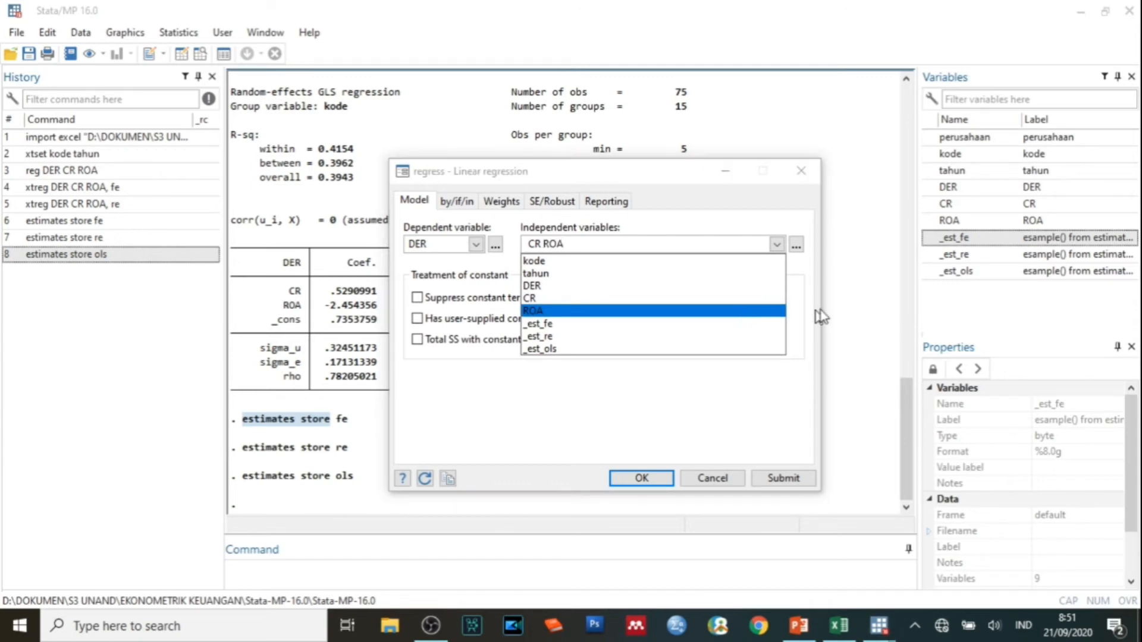
click(804, 307)
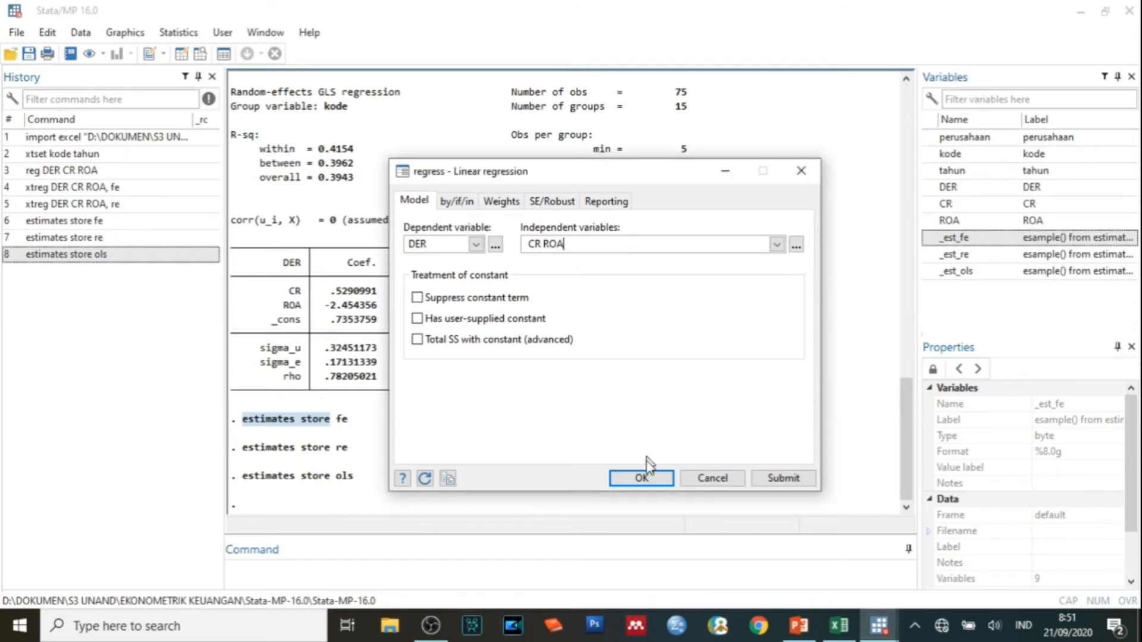
click(642, 479)
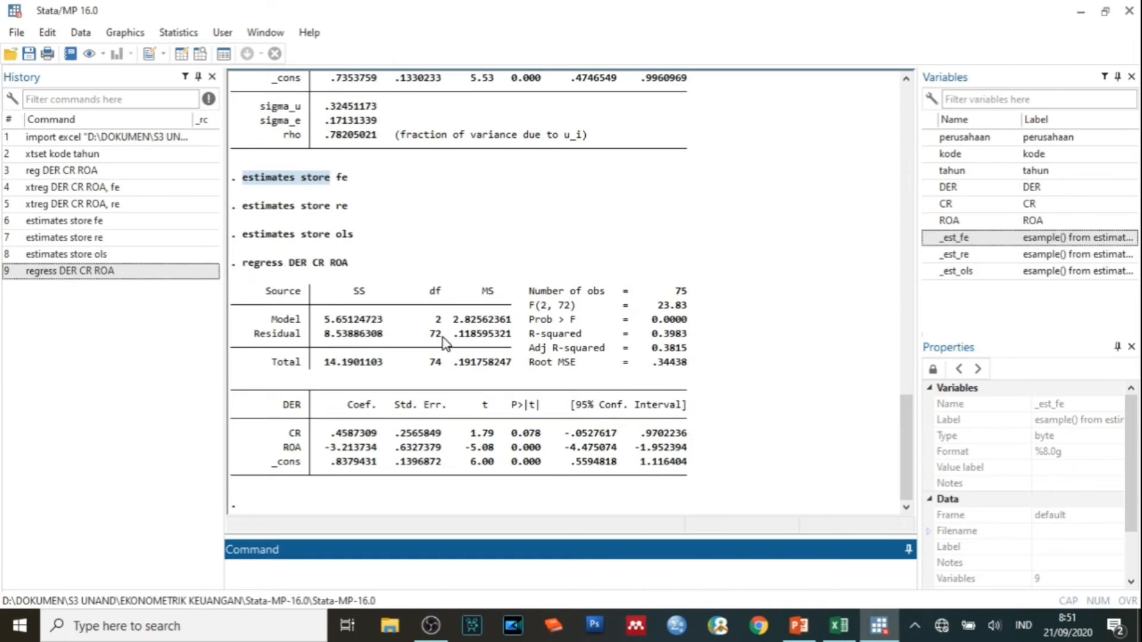
Step: Estimate a fixed-effects panel regression through the xtreg dialog with DER as dependent variable and CR and ROA as independent variables
click(190, 34)
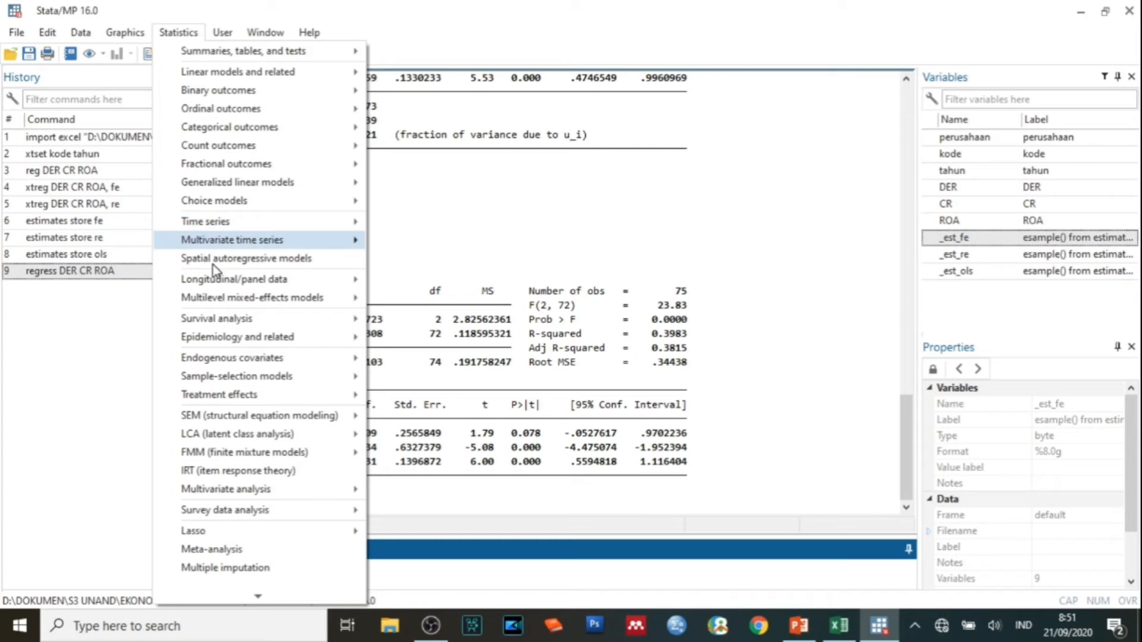
mouse_move(235, 288)
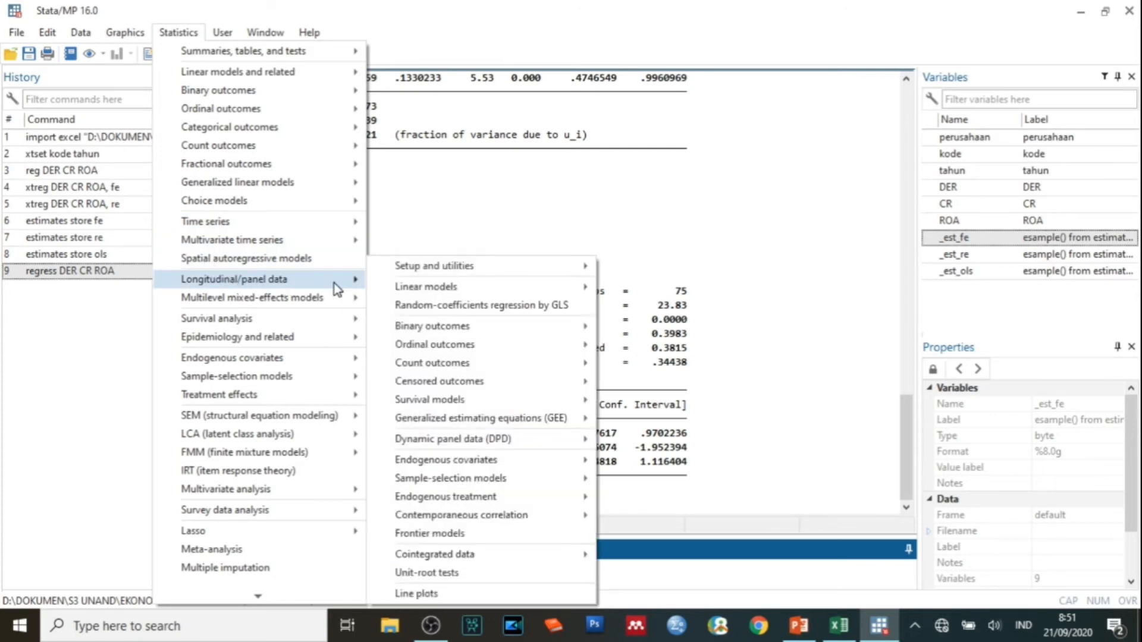
mouse_move(440, 292)
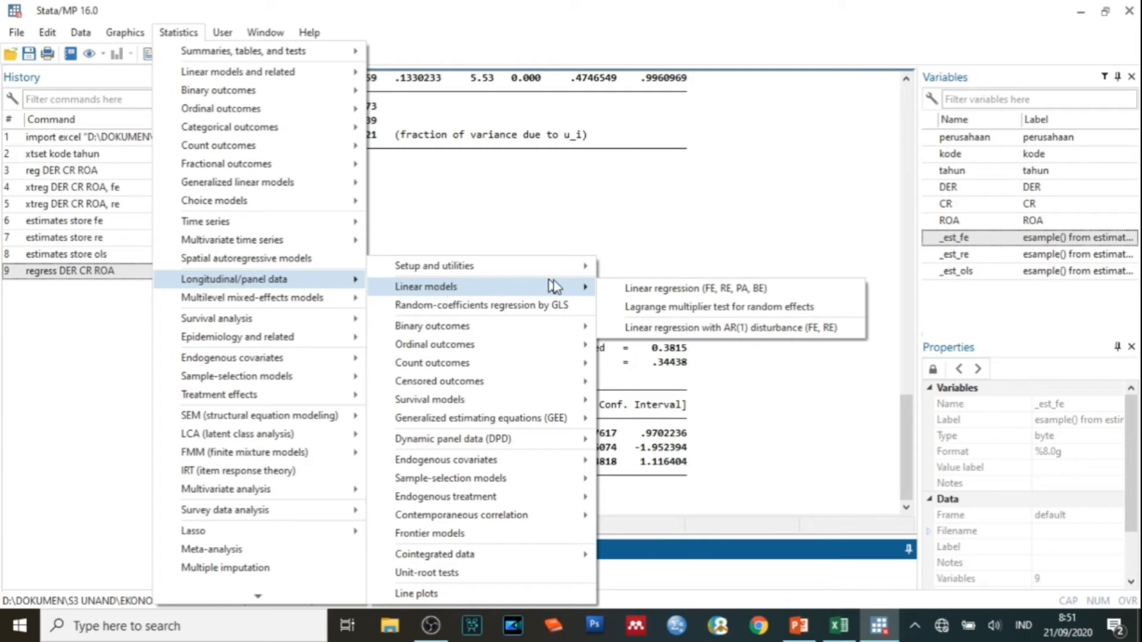
click(635, 290)
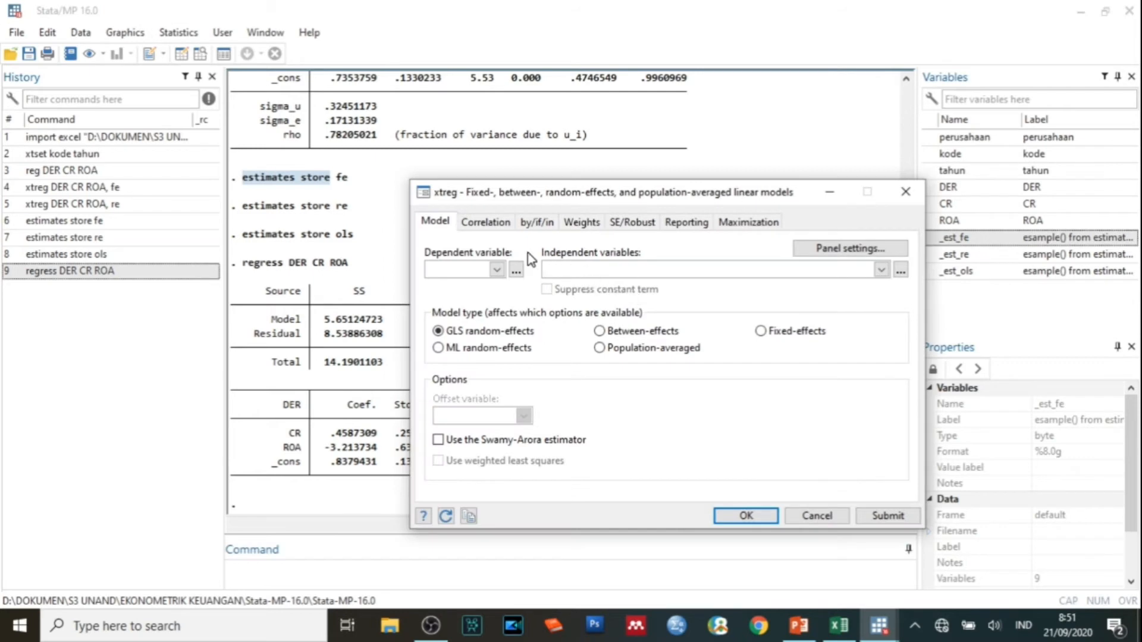
click(497, 270)
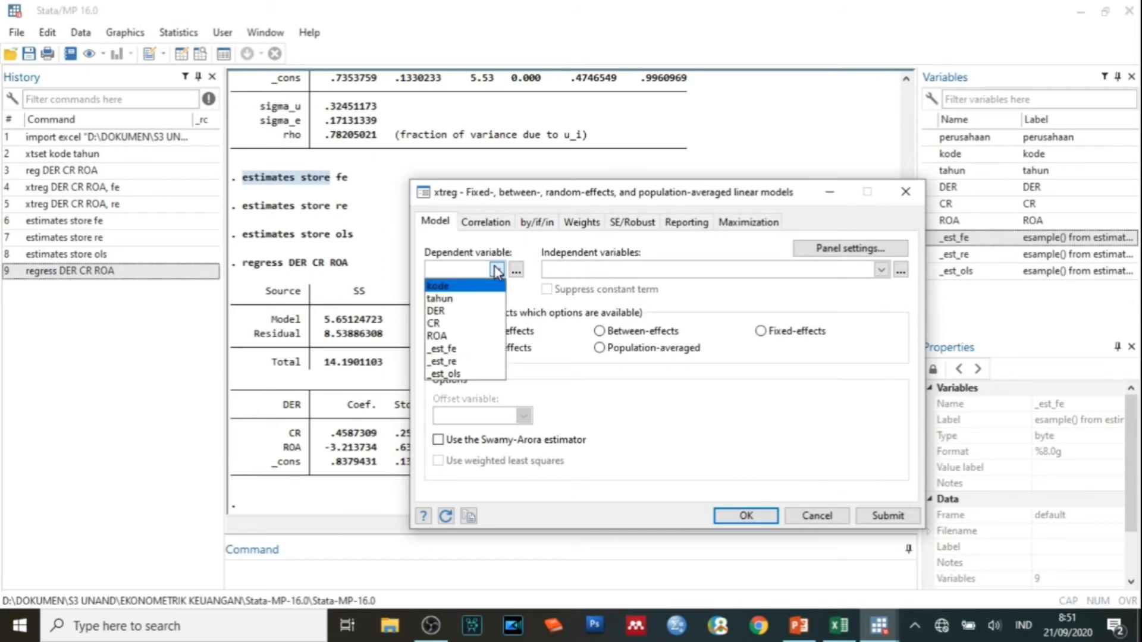
click(477, 315)
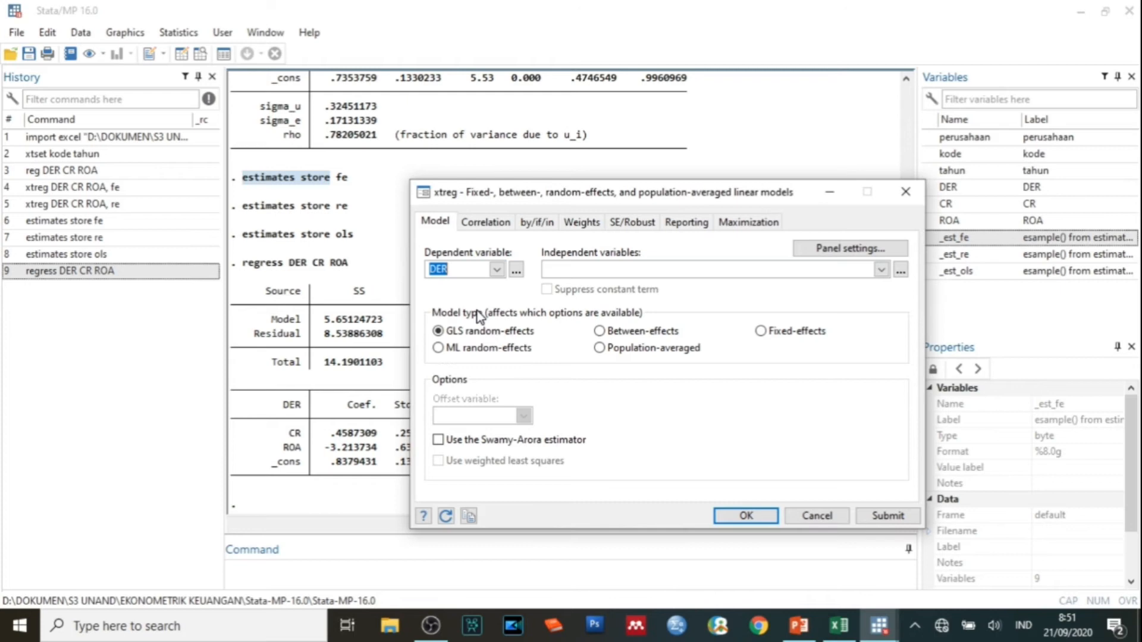
click(881, 270)
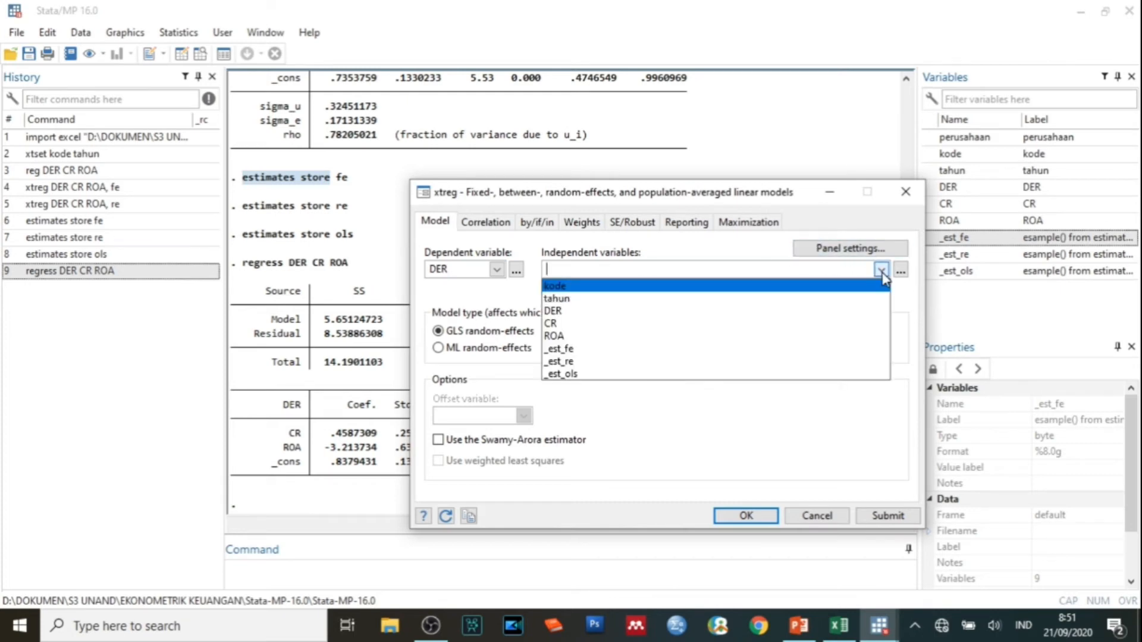
click(855, 338)
click(904, 327)
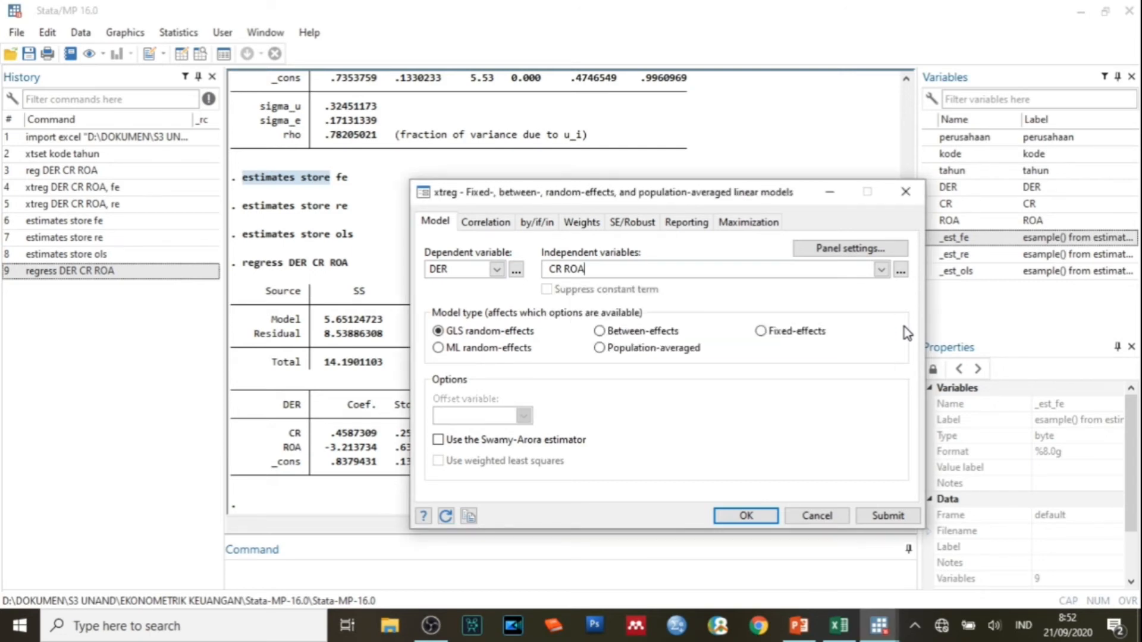
click(760, 333)
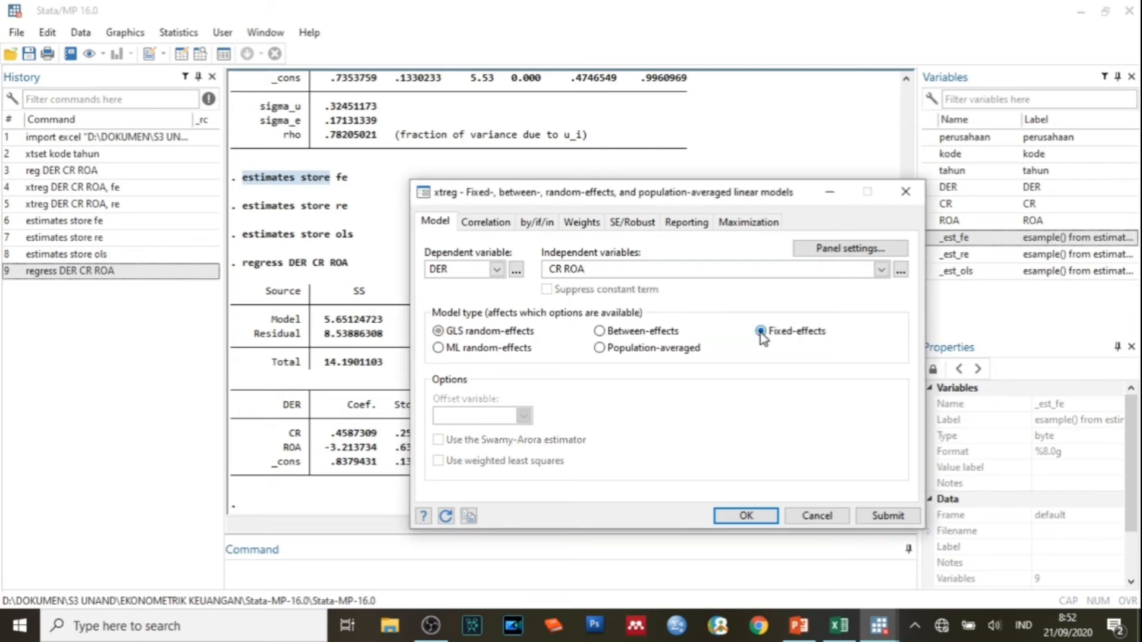
click(747, 517)
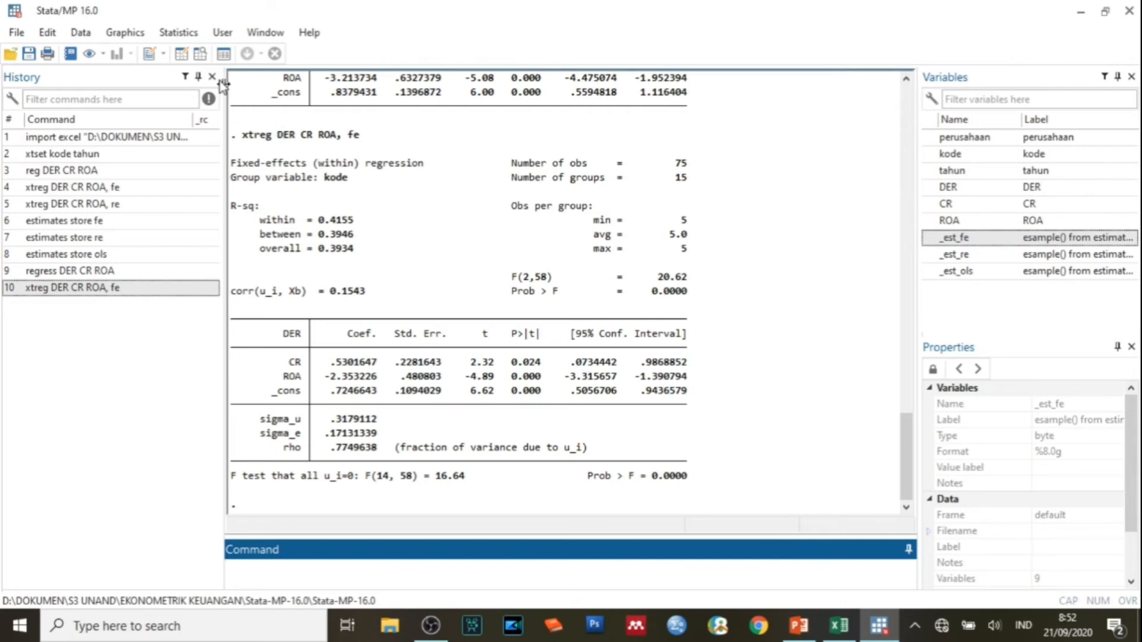
Step: Re-estimate the panel regression of DER on CR and ROA as GLS random-effects with the Swamy-Arora estimator in the xtreg dialog
click(189, 33)
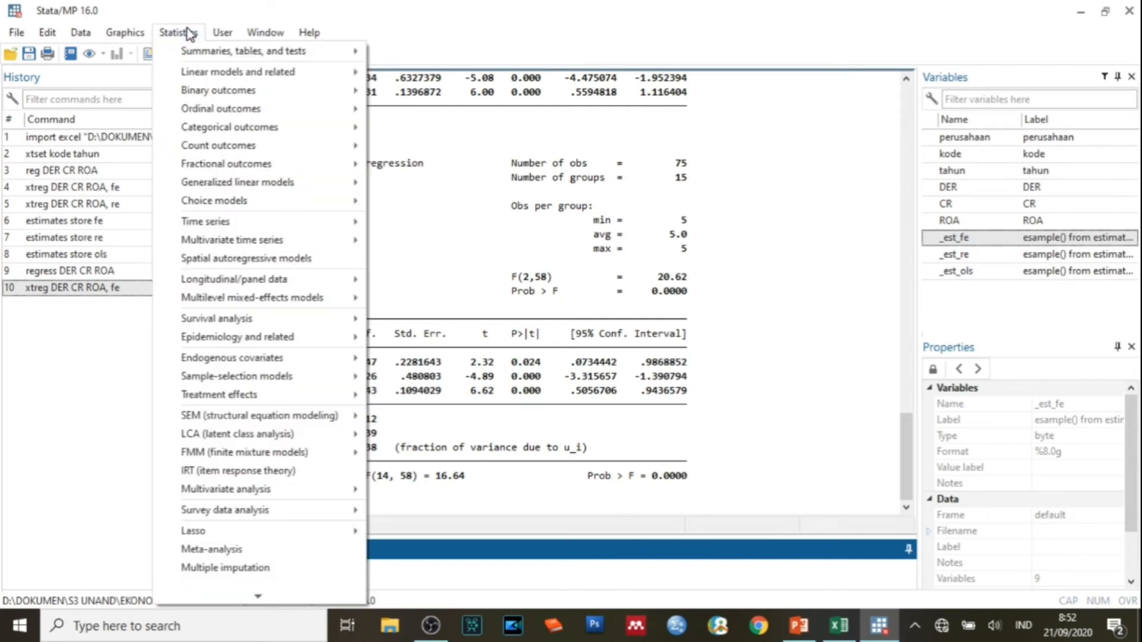
click(668, 293)
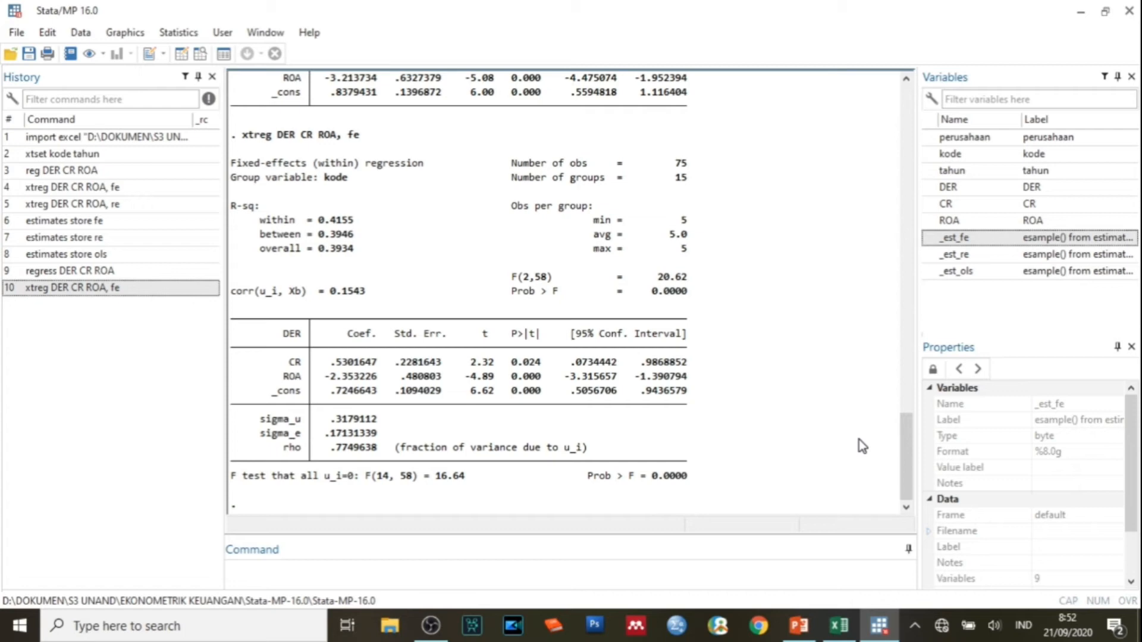
click(179, 33)
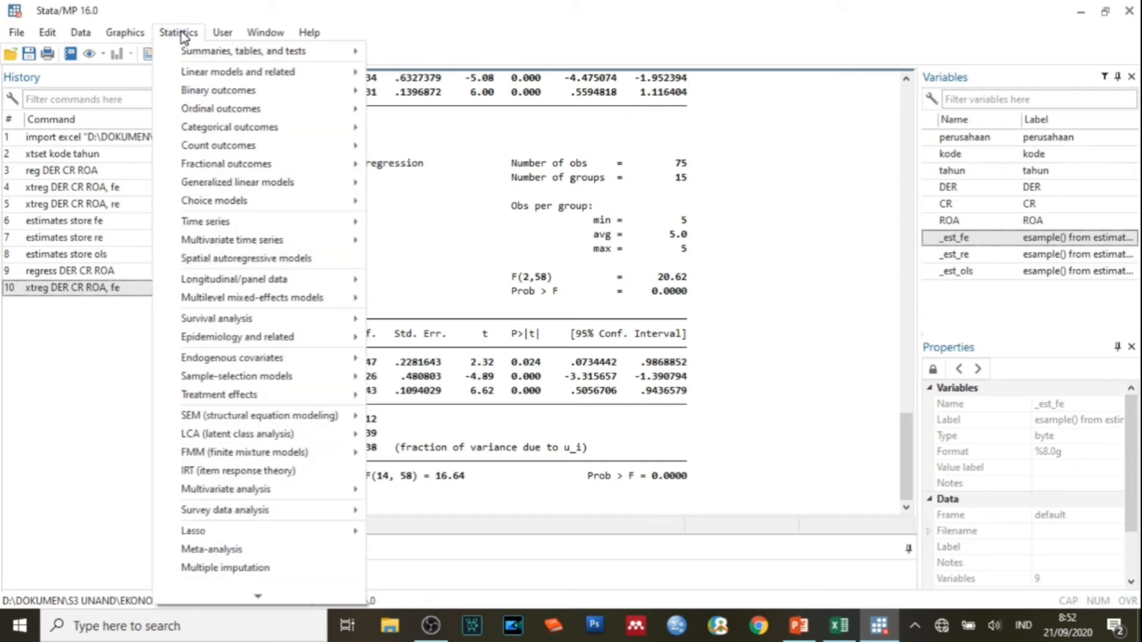
mouse_move(289, 279)
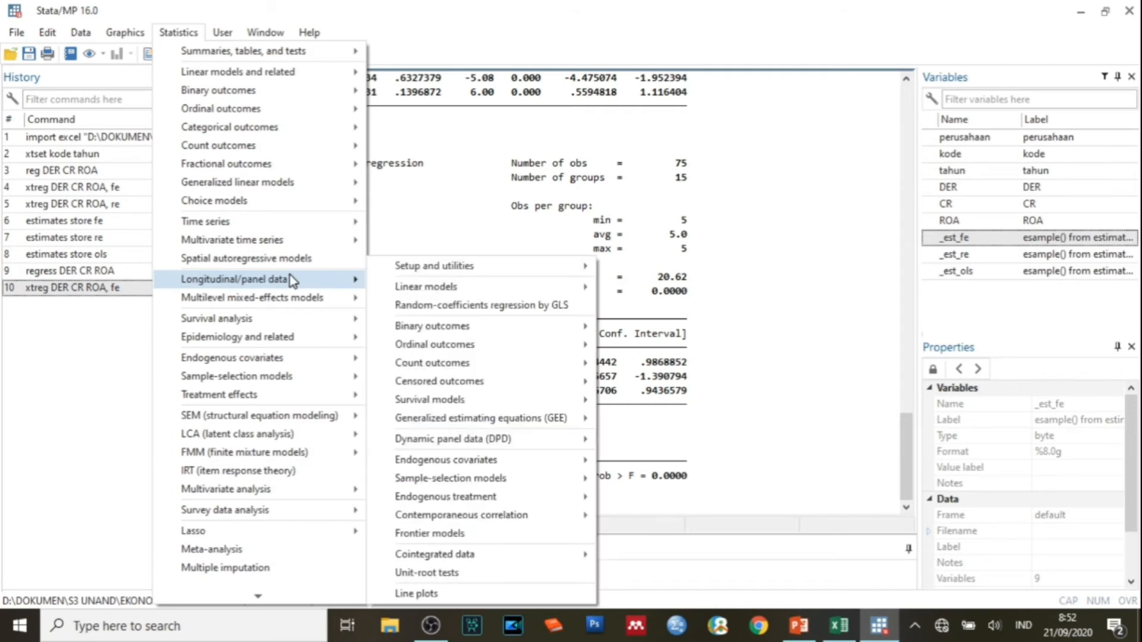
mouse_move(431, 293)
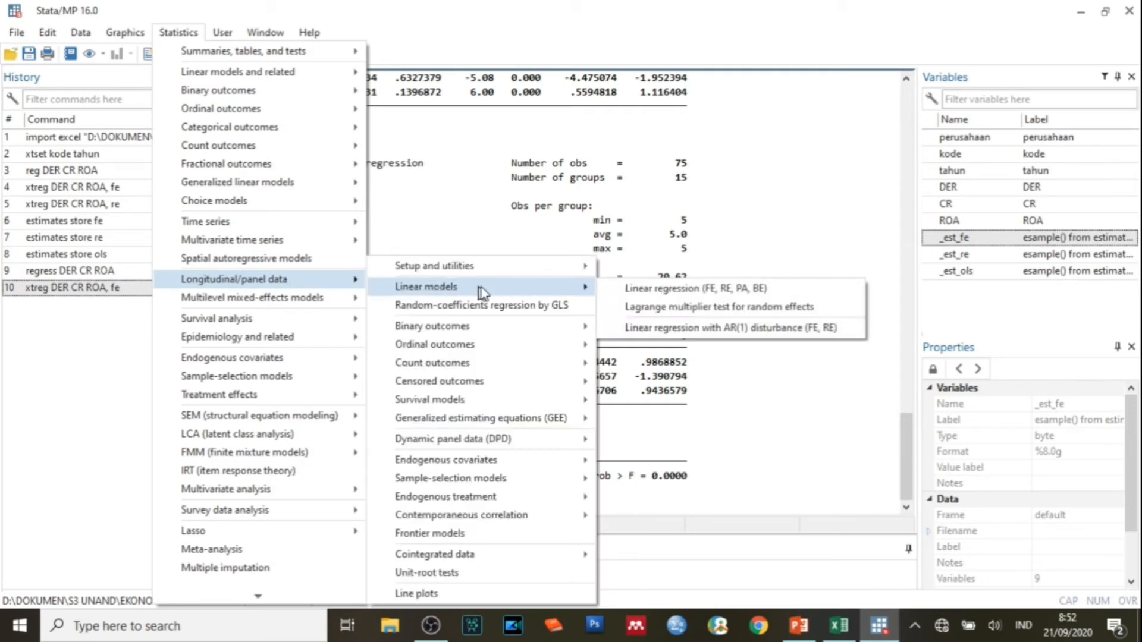
click(641, 291)
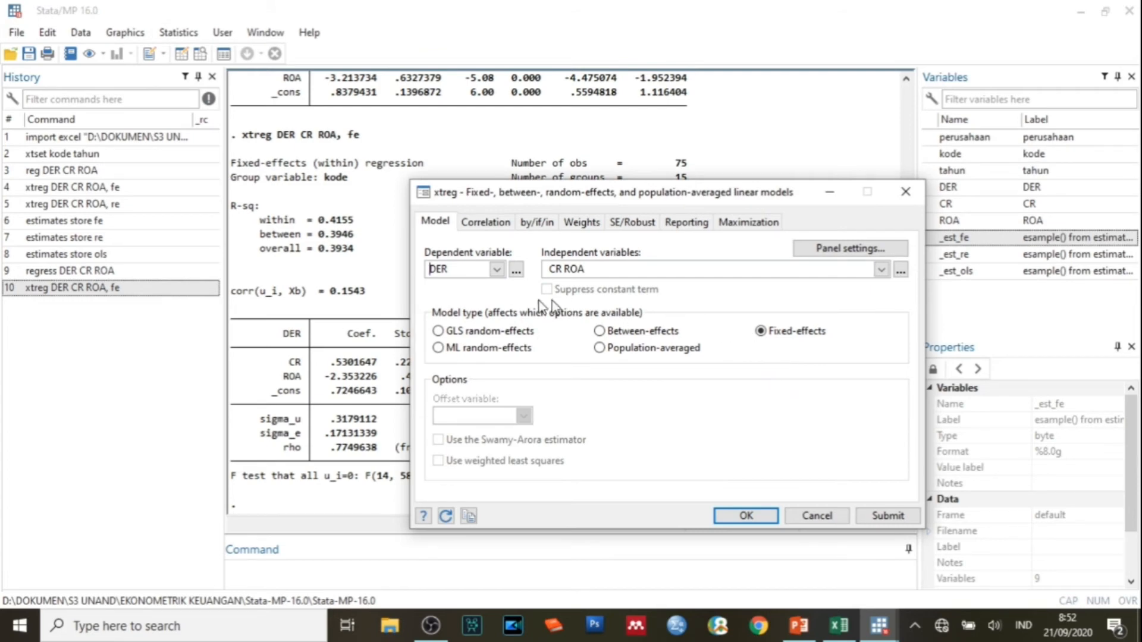
click(437, 331)
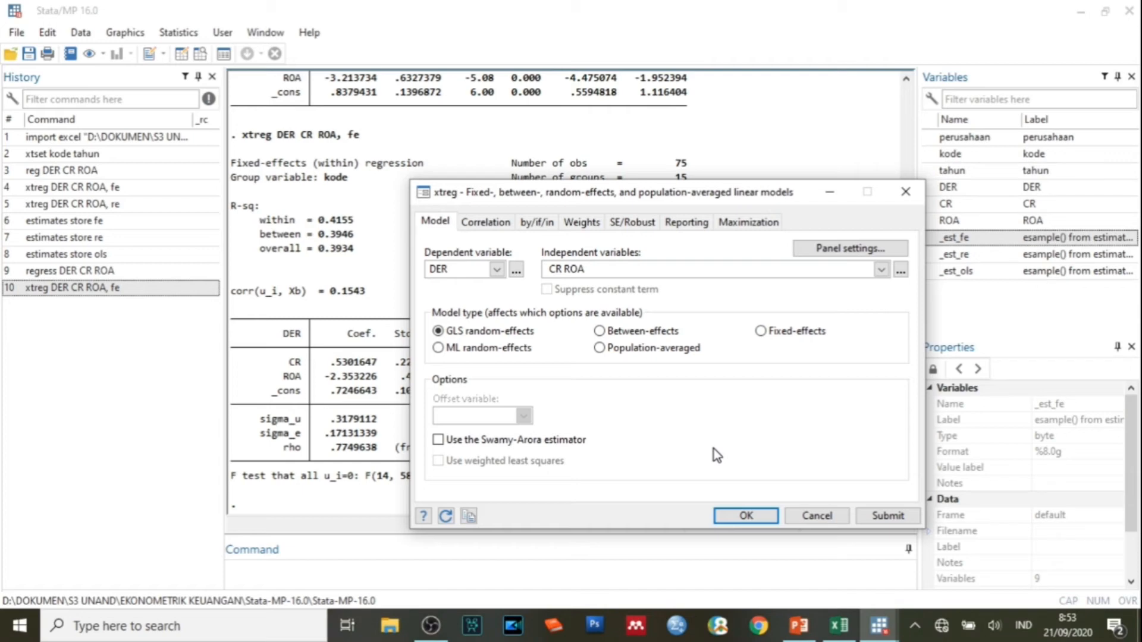
click(441, 439)
click(746, 516)
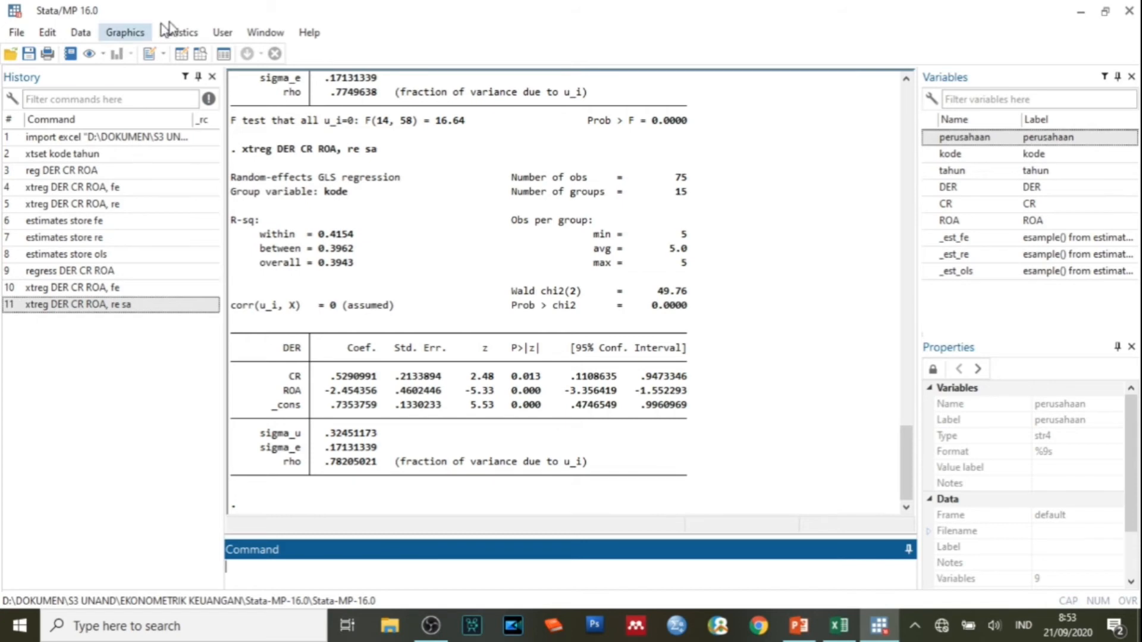
Step: Launch Store current estimates in memory from the Postestimation Selector's estimation-results management commands, view its options, and cancel without storing
click(188, 37)
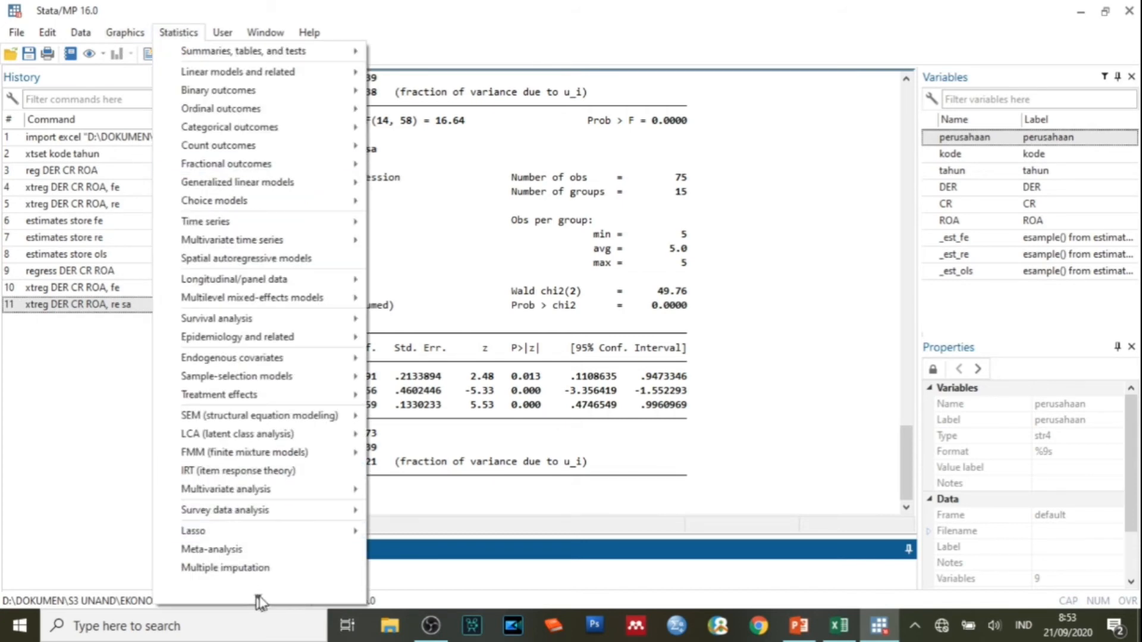
mouse_move(261, 597)
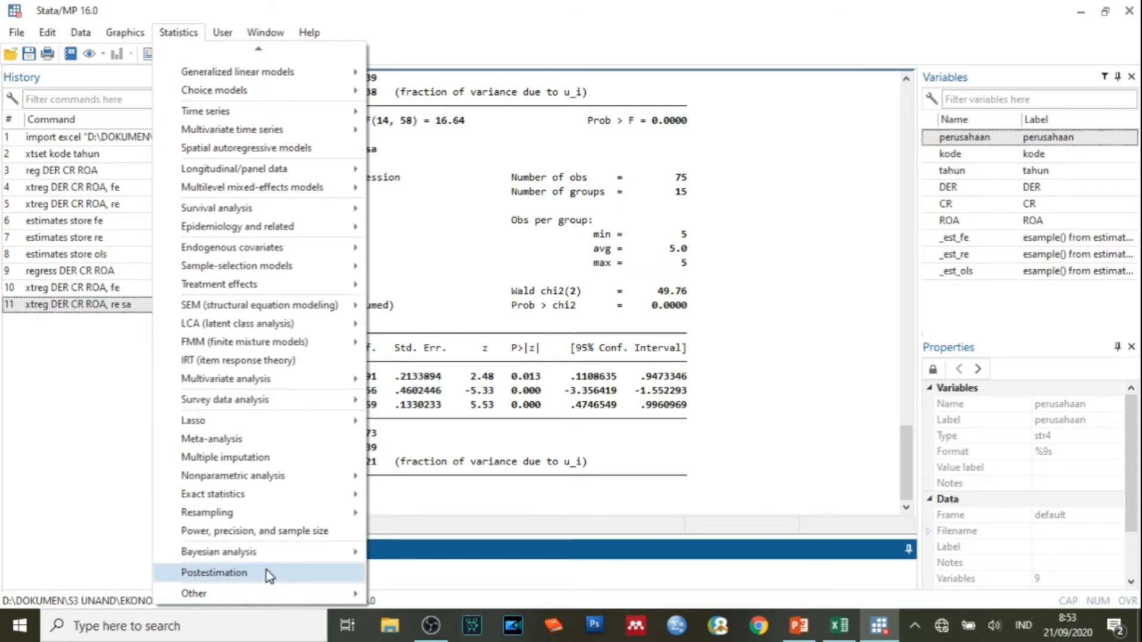
click(214, 573)
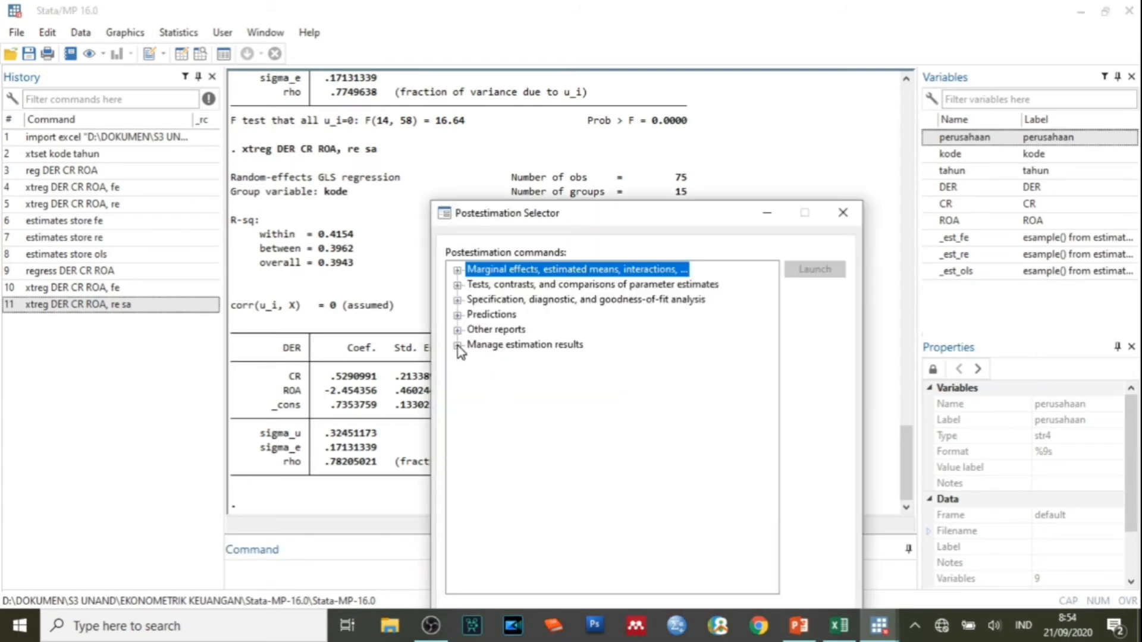
click(458, 345)
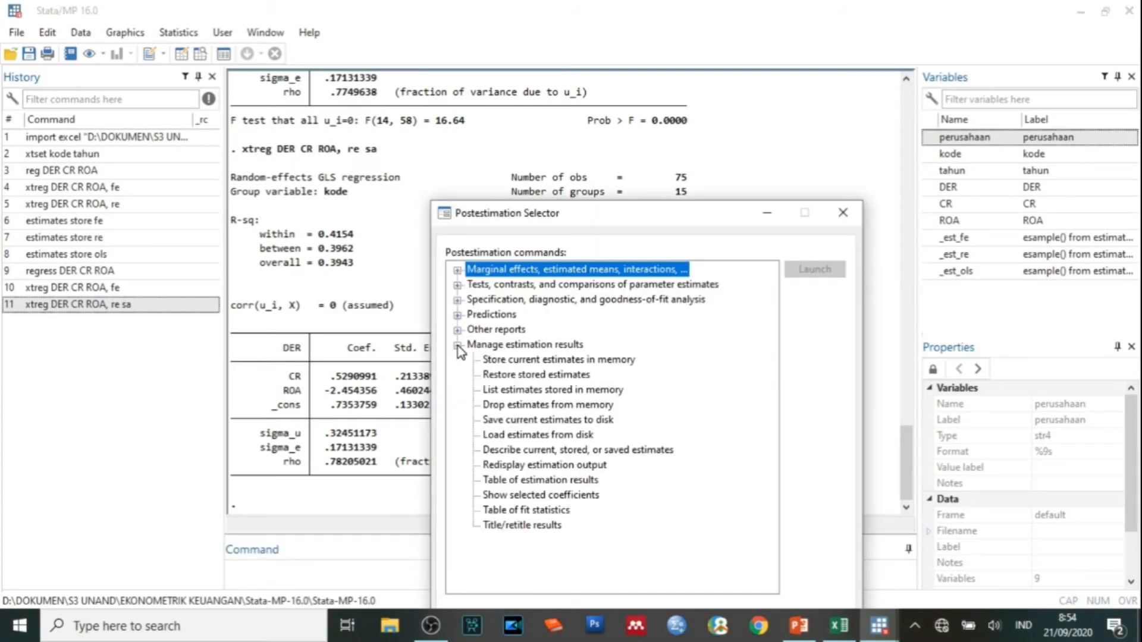
click(630, 361)
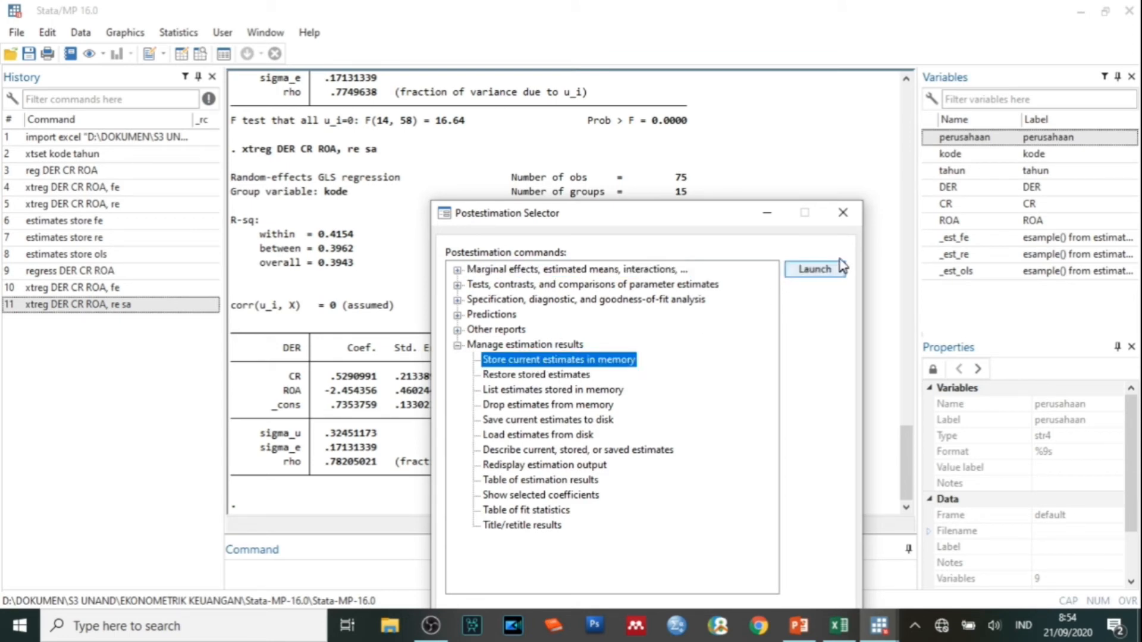
click(827, 271)
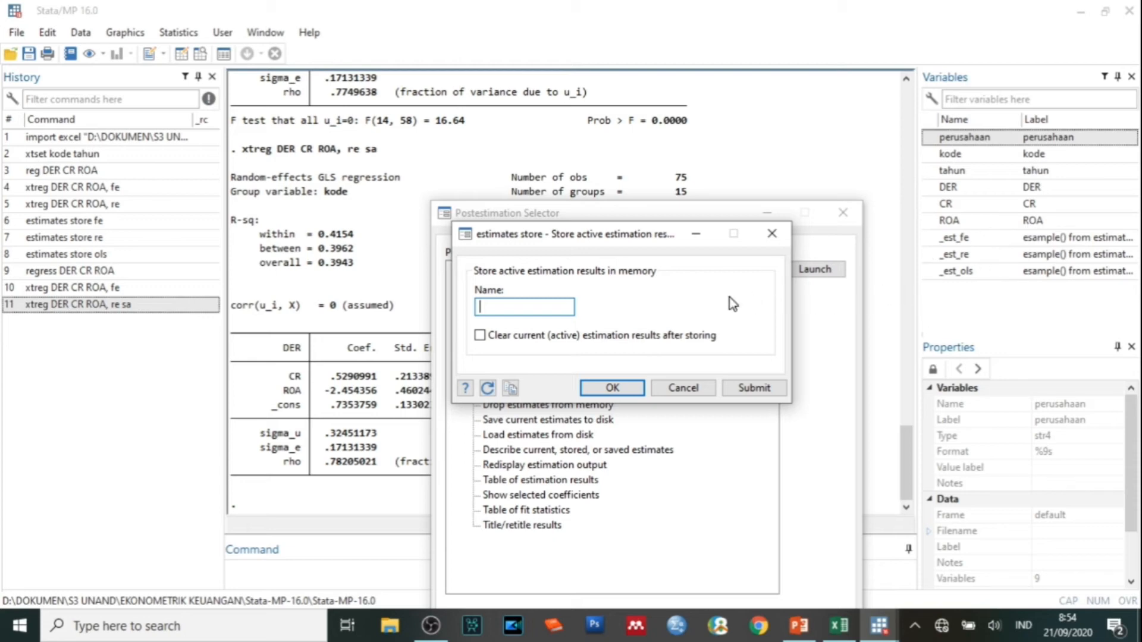
click(683, 389)
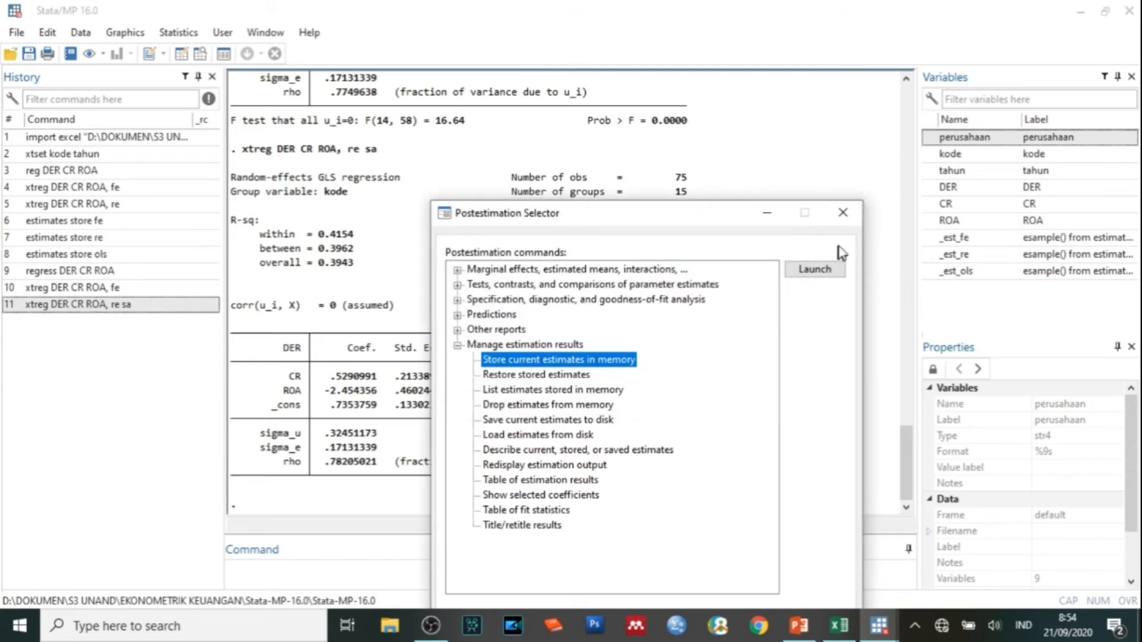
Step: Tabulate the stored fe, re and ols estimates side by side with significance stars and the statistics n, r2 and r2_a
click(847, 223)
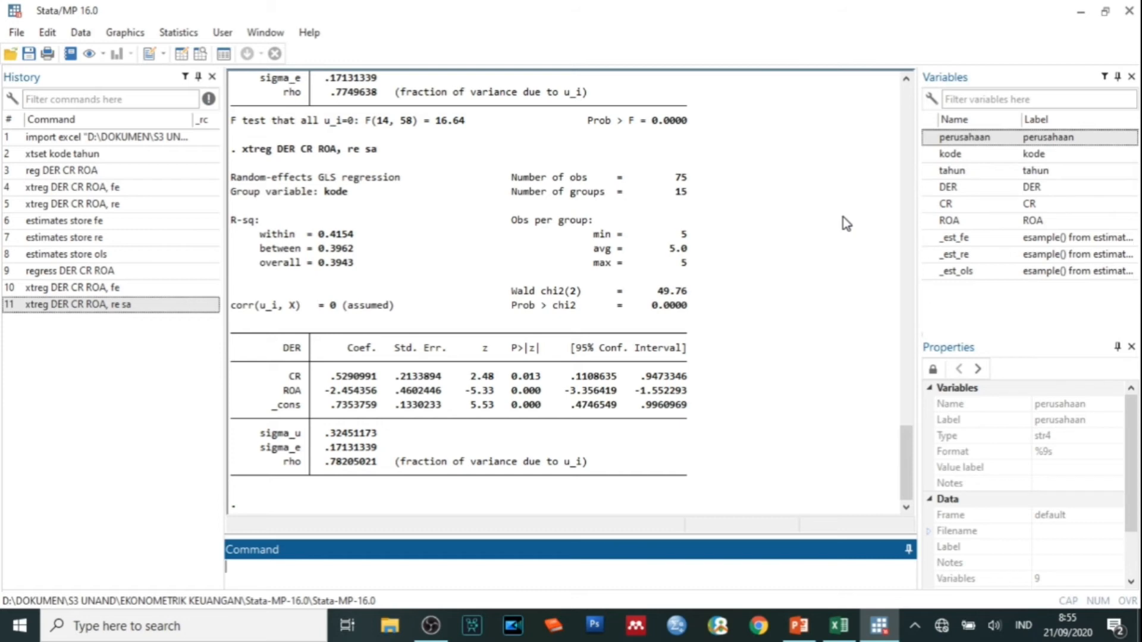
text(estimates table fe re ols, star stats (n)
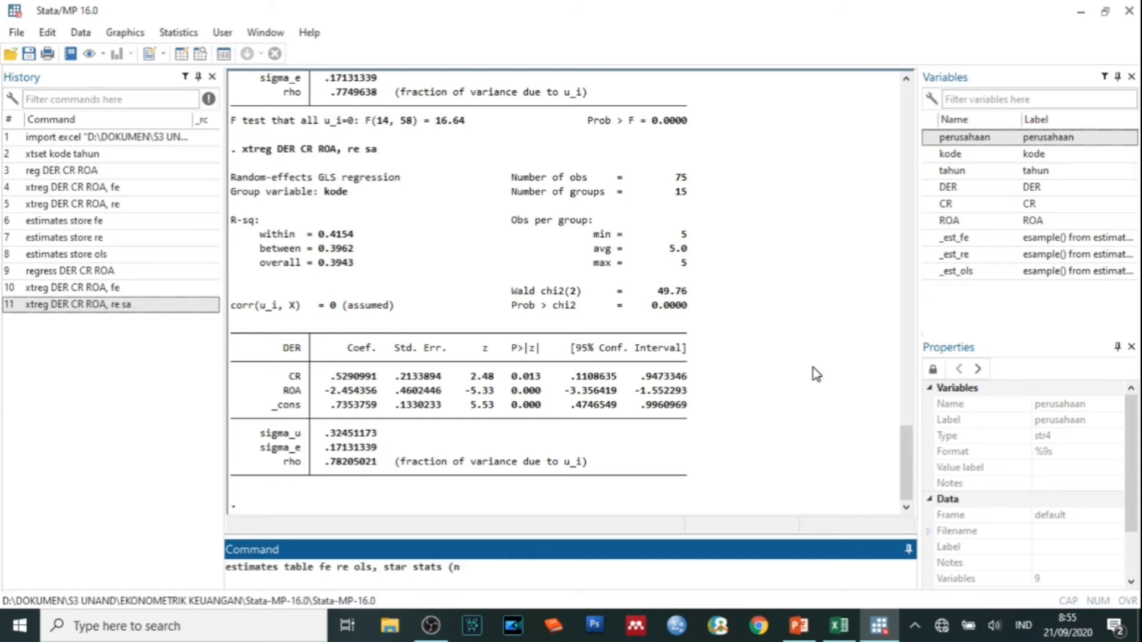
text( r2 r2_a))
double_click(395, 568)
key(Return)
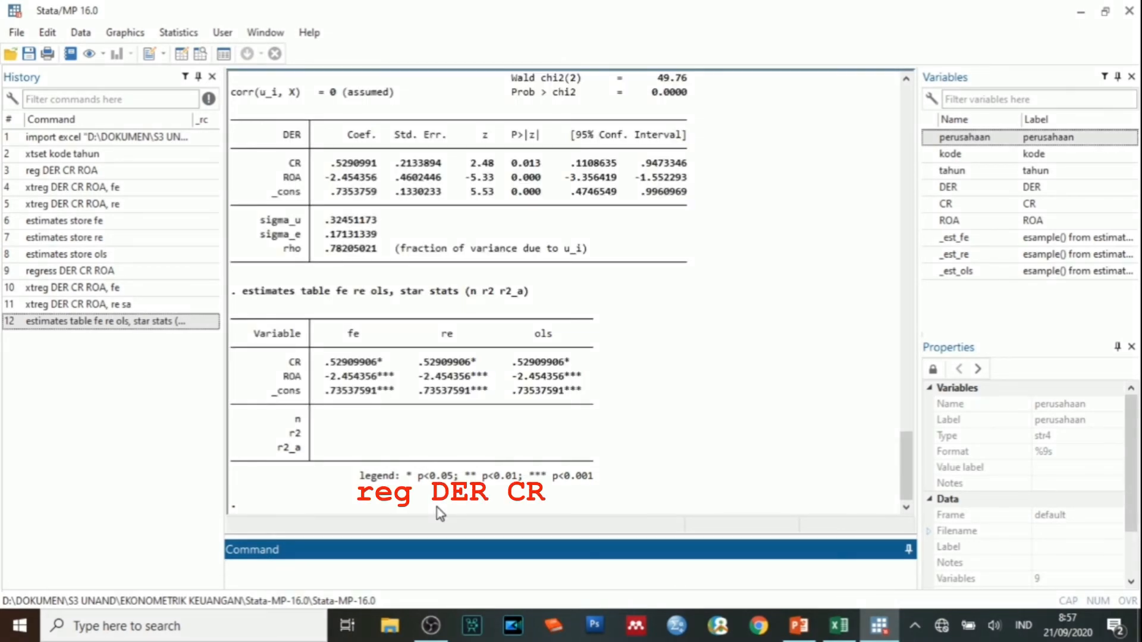
Step: Run a linear regression of DER on CR, ROA and the kode indicator variables (i. kode)
text(reg DER )
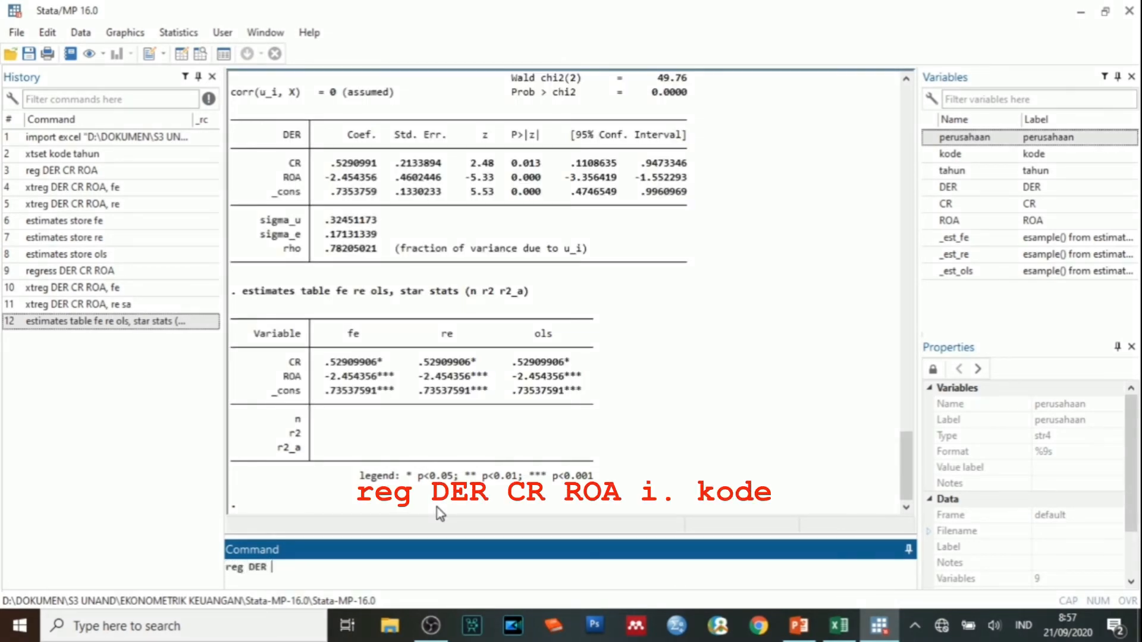
text(CR ROA i. kode)
double_click(315, 567)
key(Return)
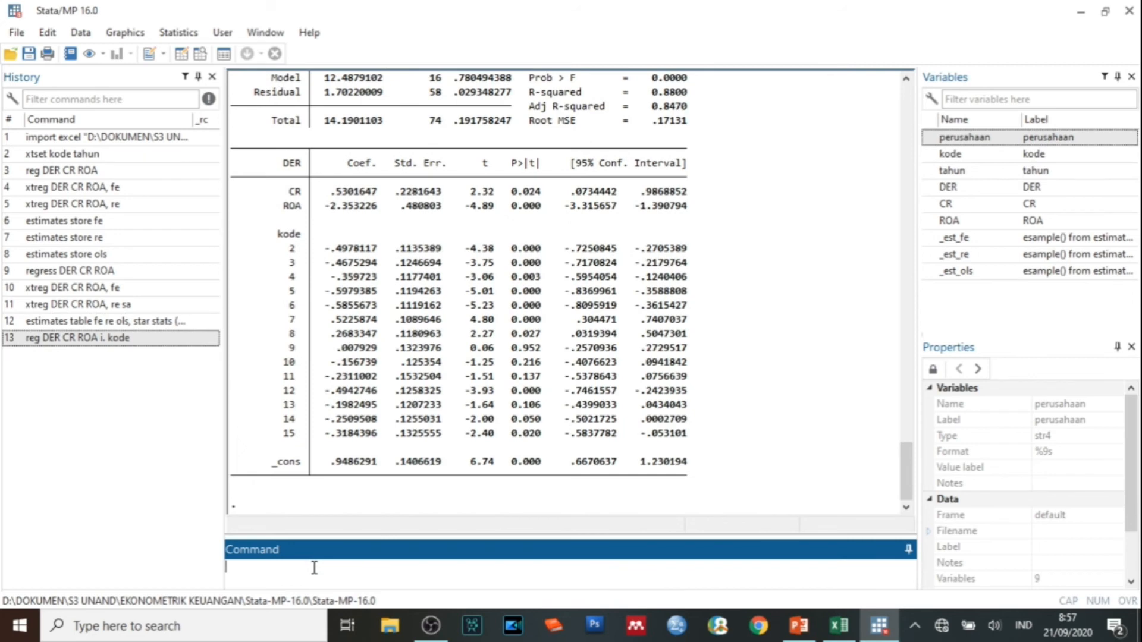
Step: Test the joint significance of the kode indicators with testparm i. kode
text(test)
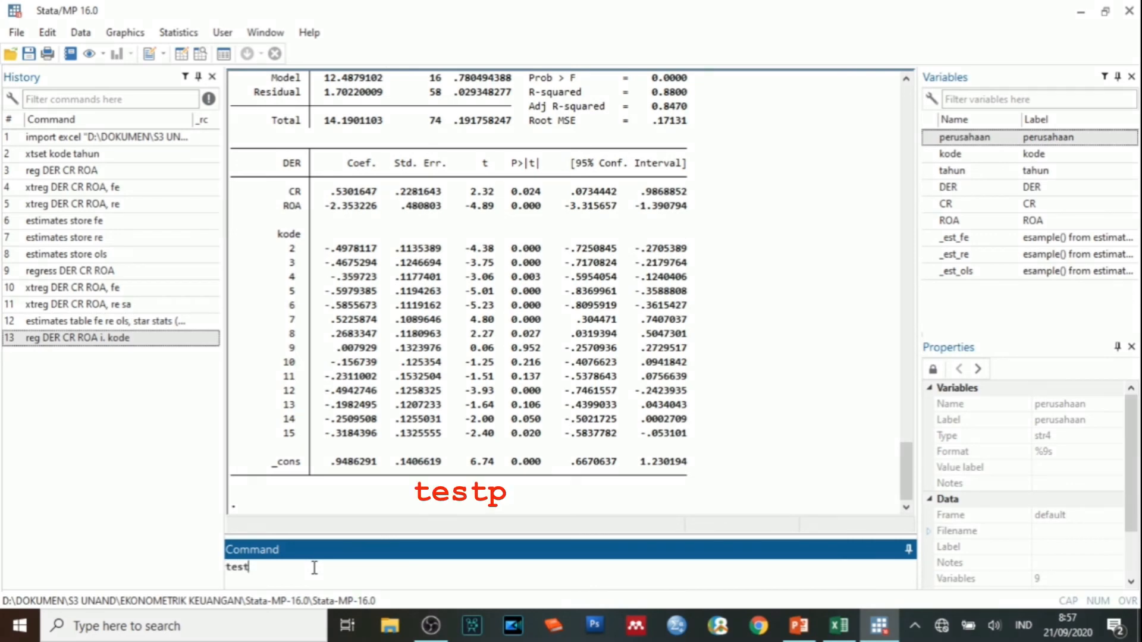
text(parm)
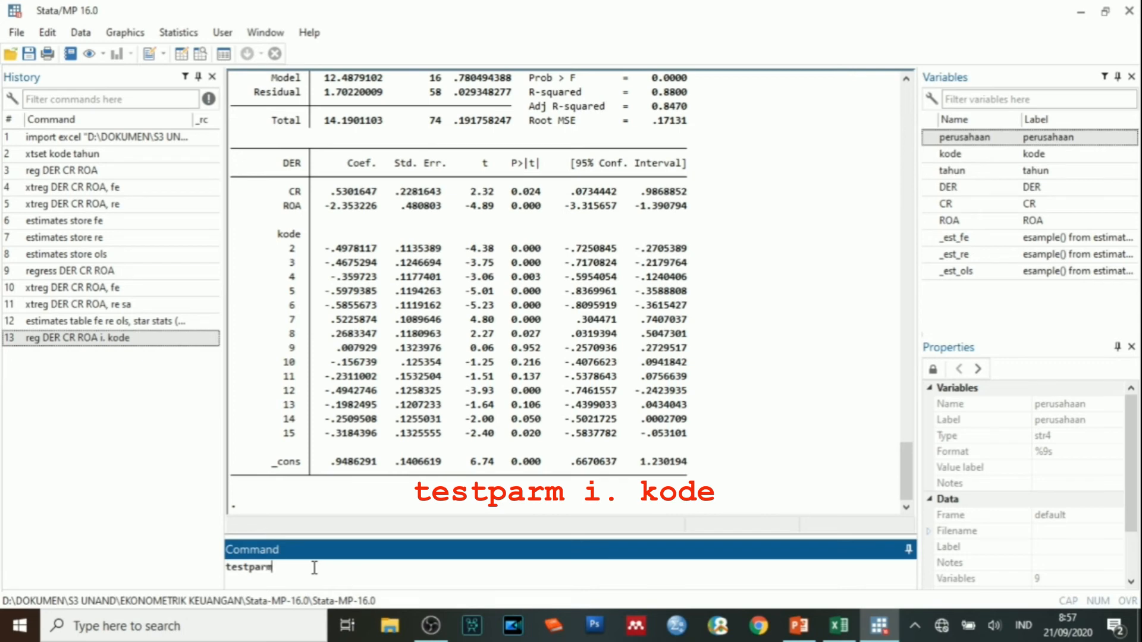
text( i. kode)
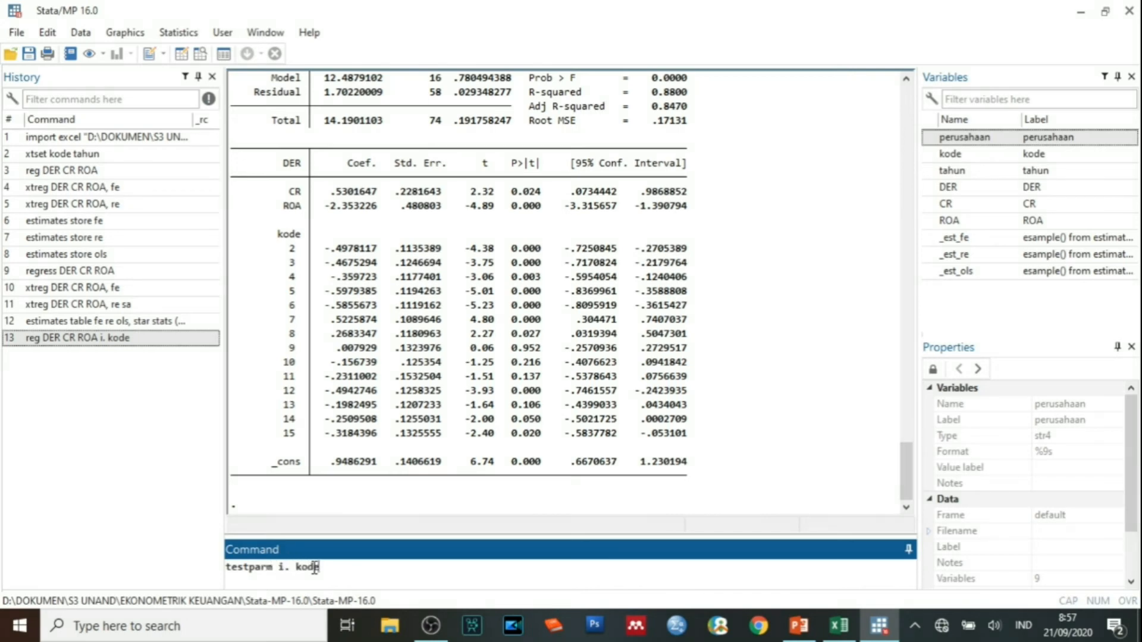
key(Return)
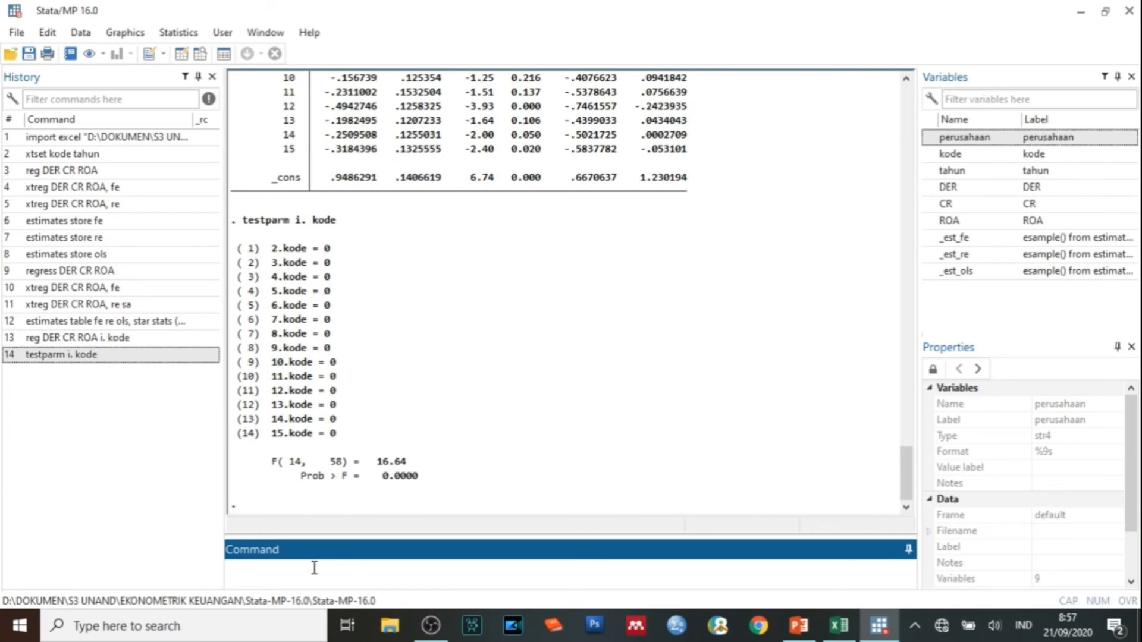
click(430, 486)
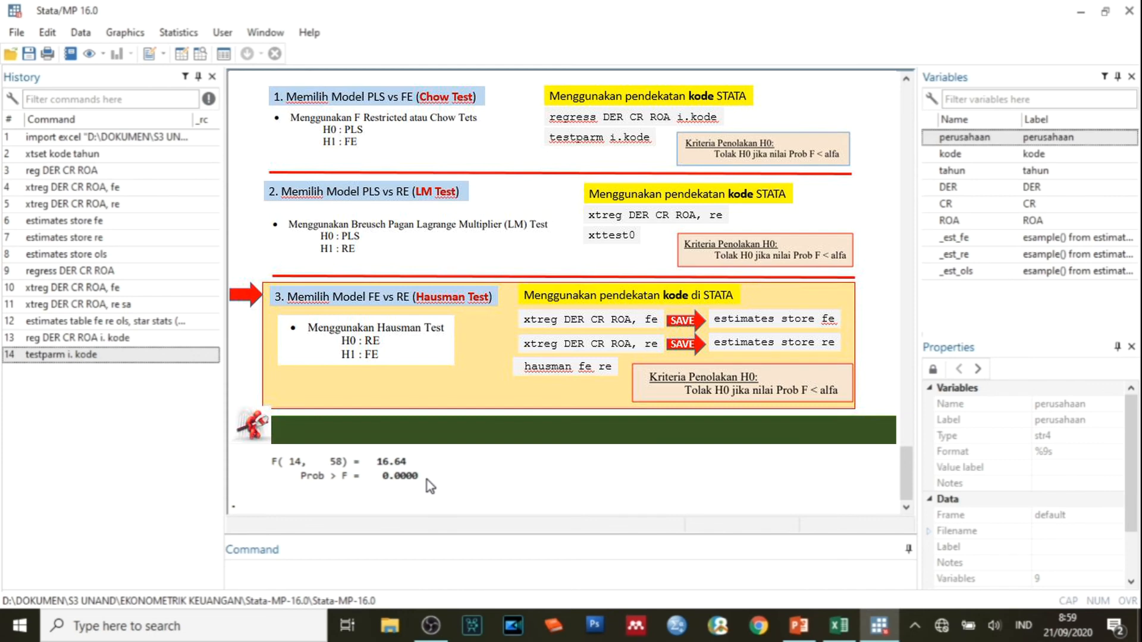
Step: Estimate the fixed-effects panel regression of DER on CR and ROA and store its estimates as fe
click(250, 571)
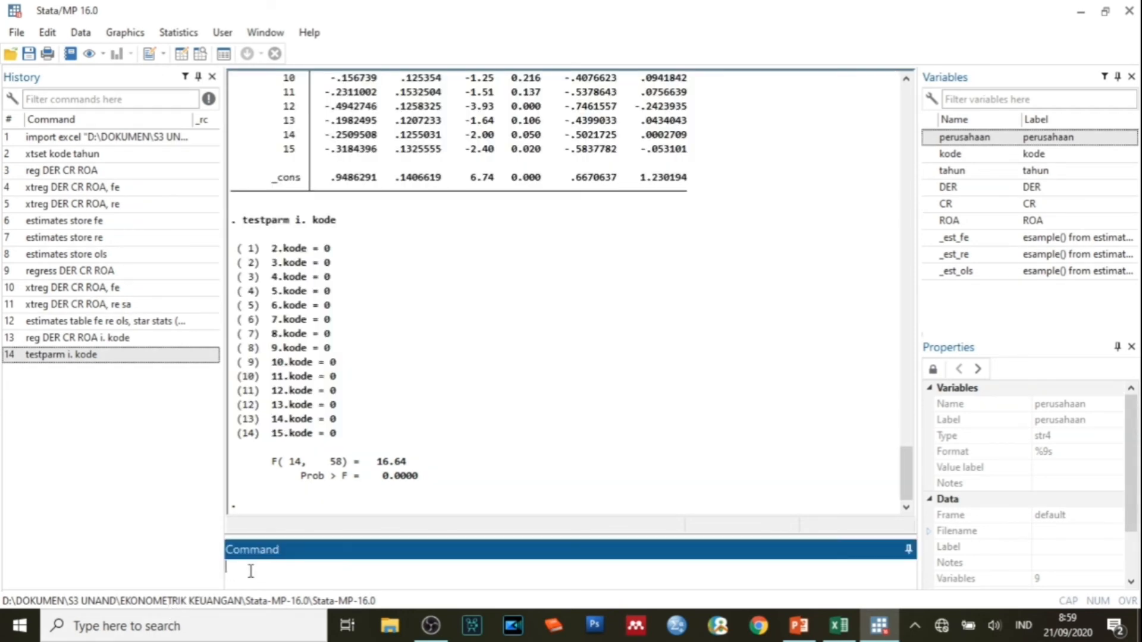
text(xtreg )
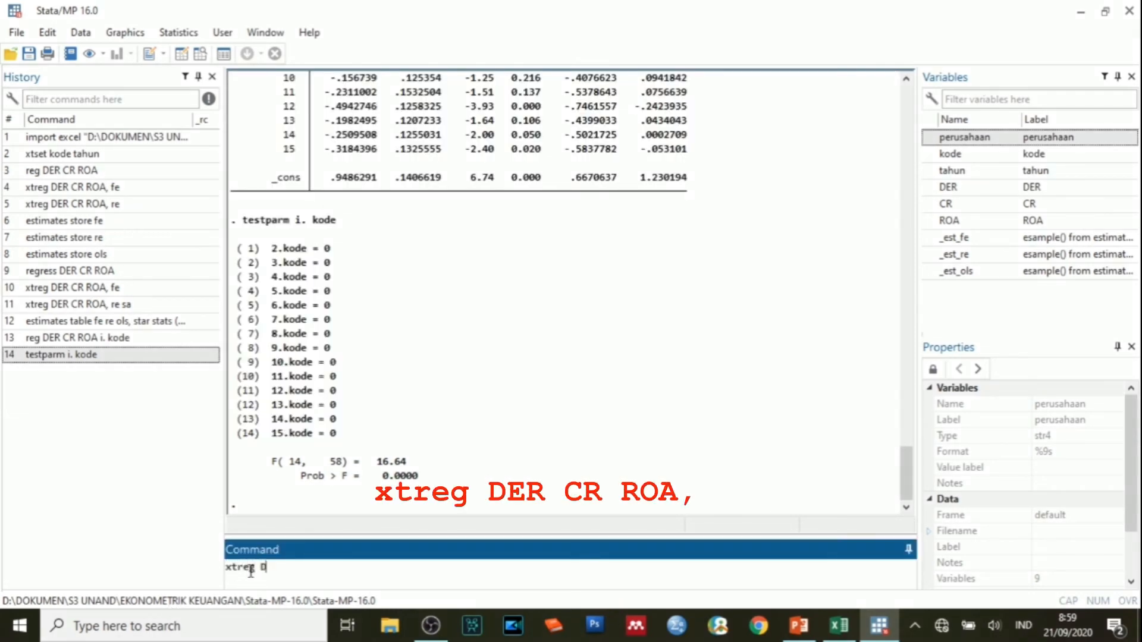
text(DER CR ROA)
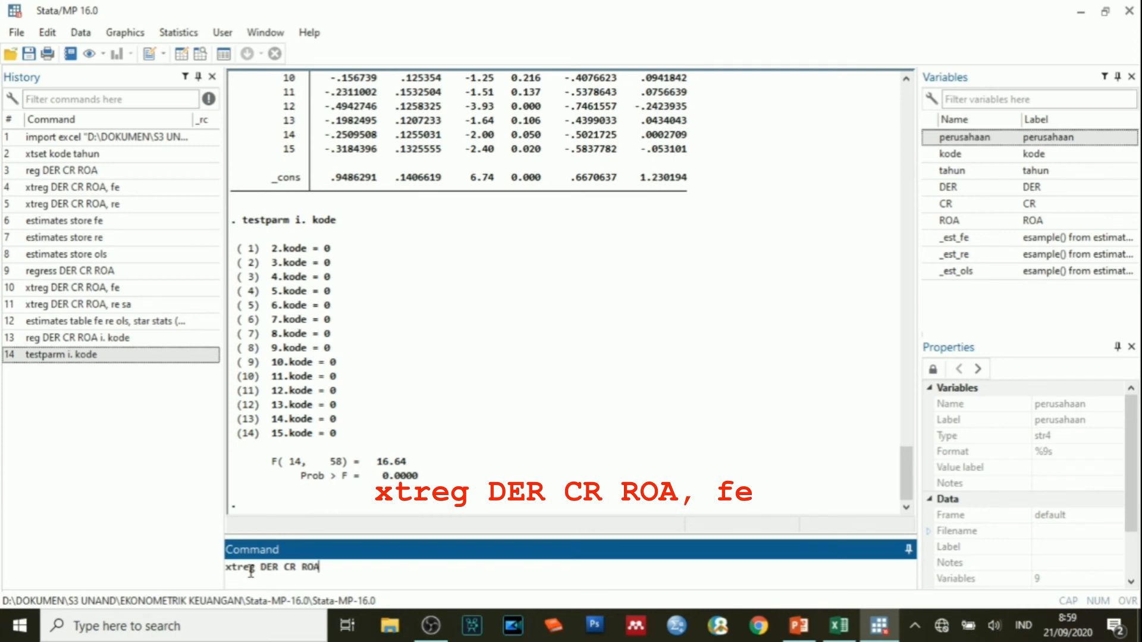
text(, fe)
key(Return)
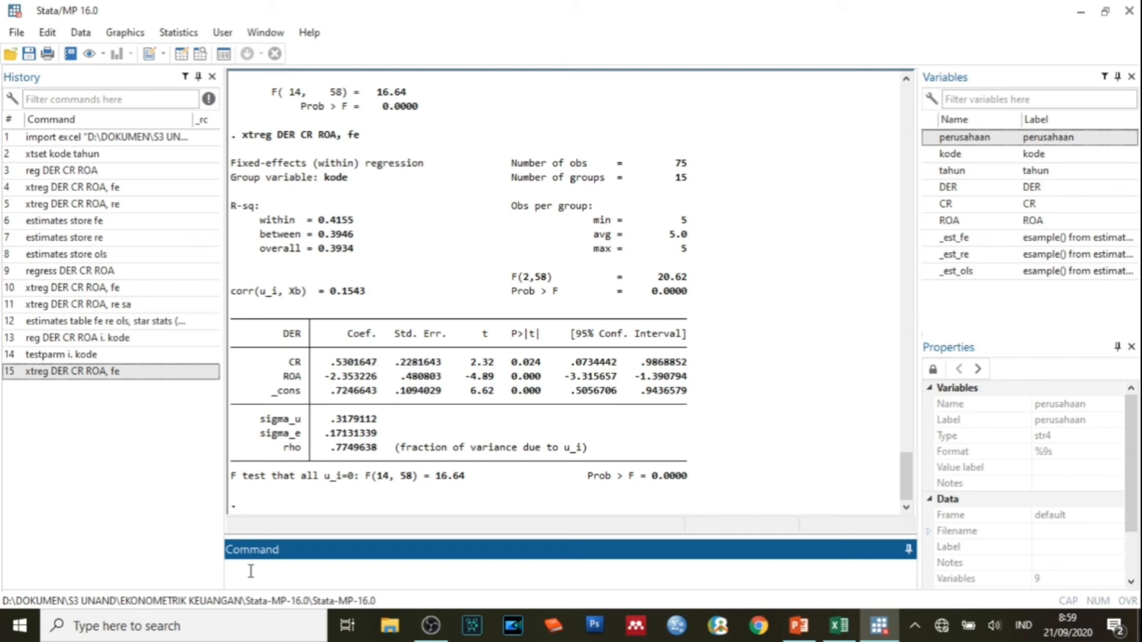
text(estimates store fe)
key(Return)
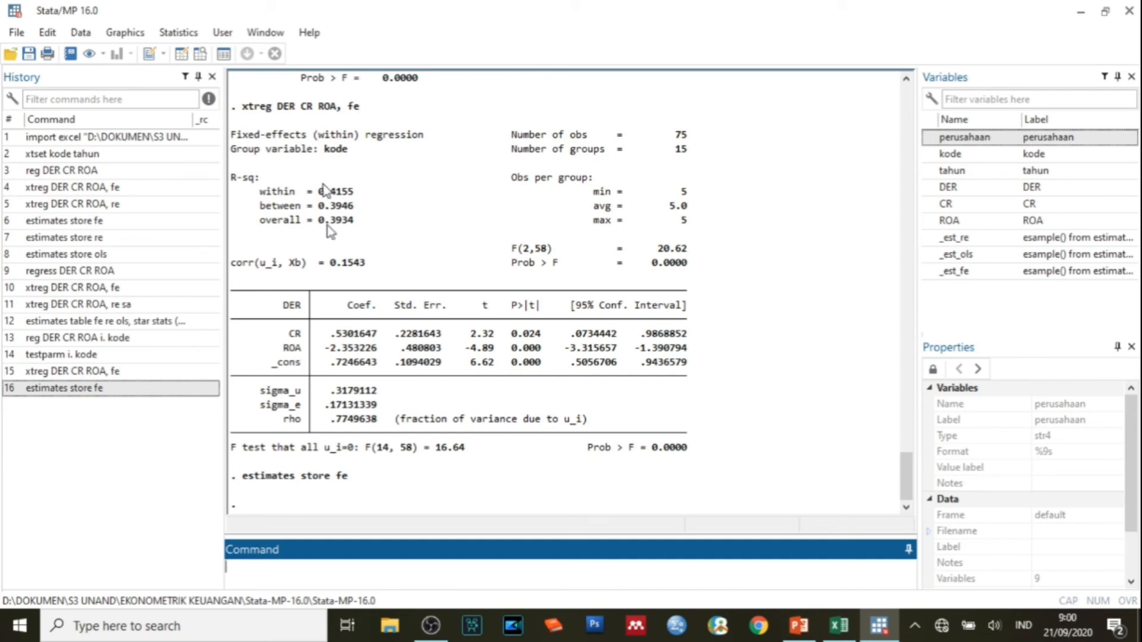
Step: Reuse the fixed-effects xtreg command with the option re to estimate the random-effects regression of DER on CR and ROA
drag(359, 110, 247, 113)
key(ctrl+c)
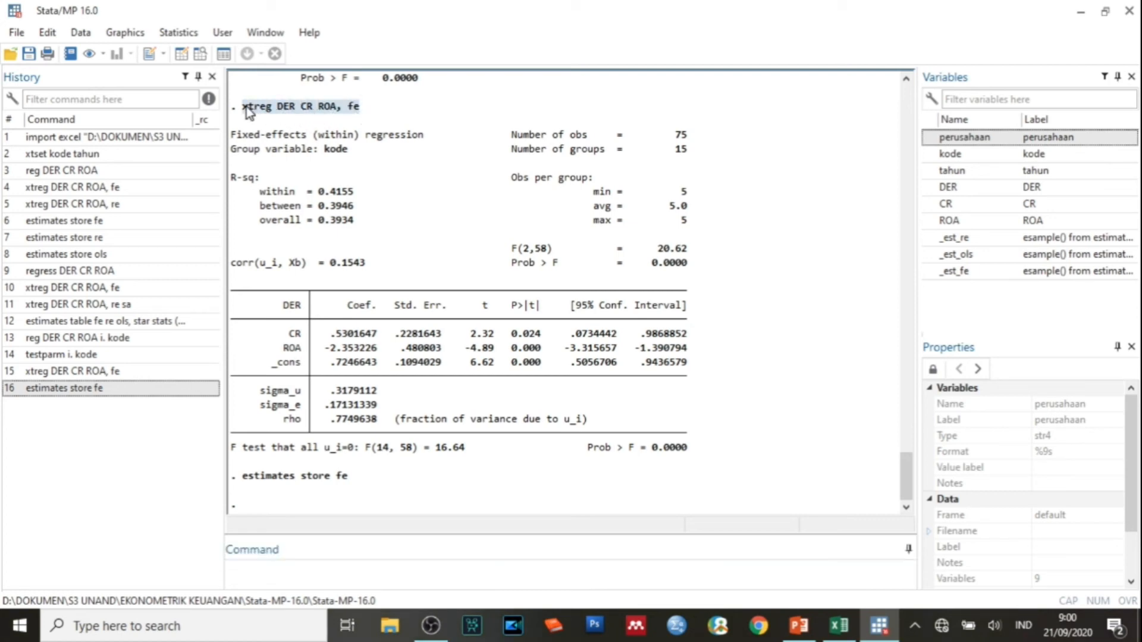
click(336, 575)
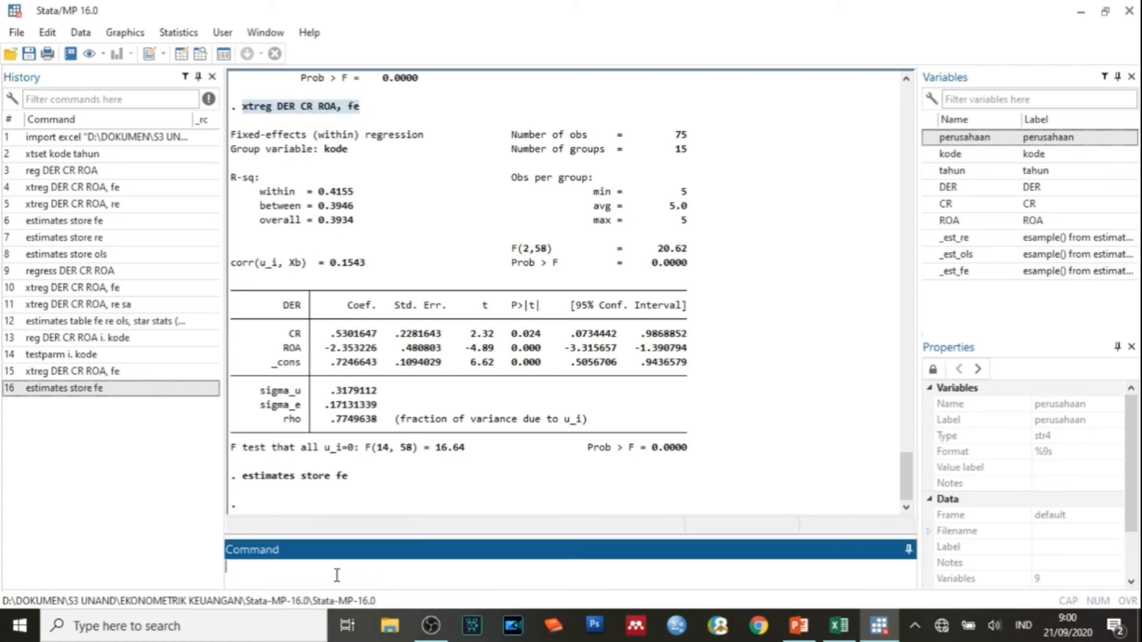
key(ctrl+v)
key(Left)
key(Left)
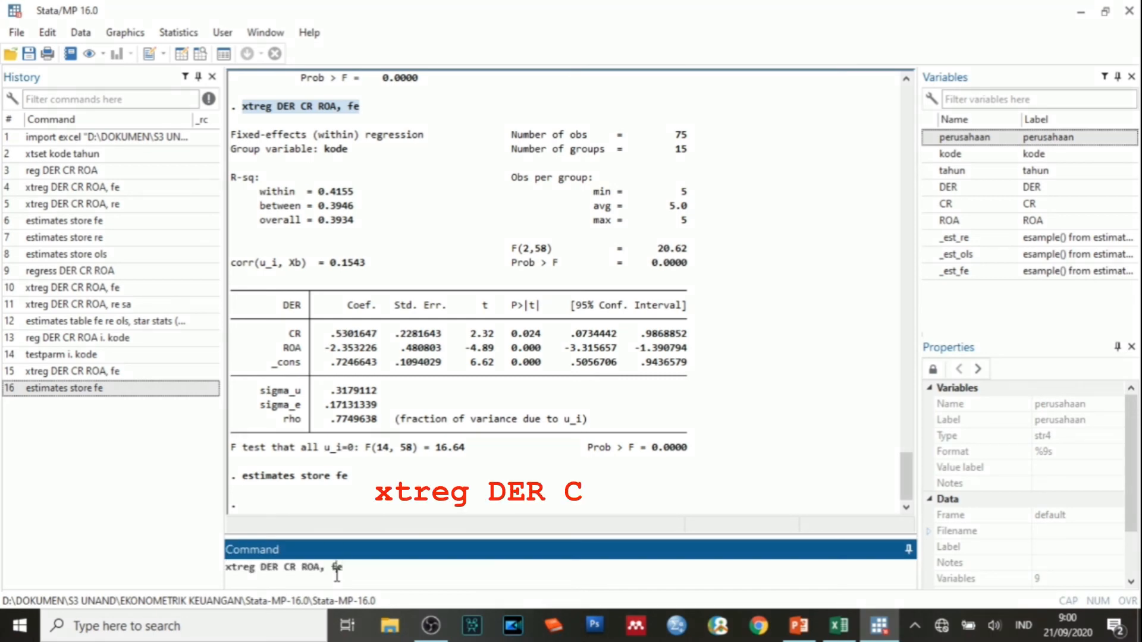
key(shift+Right)
text(r)
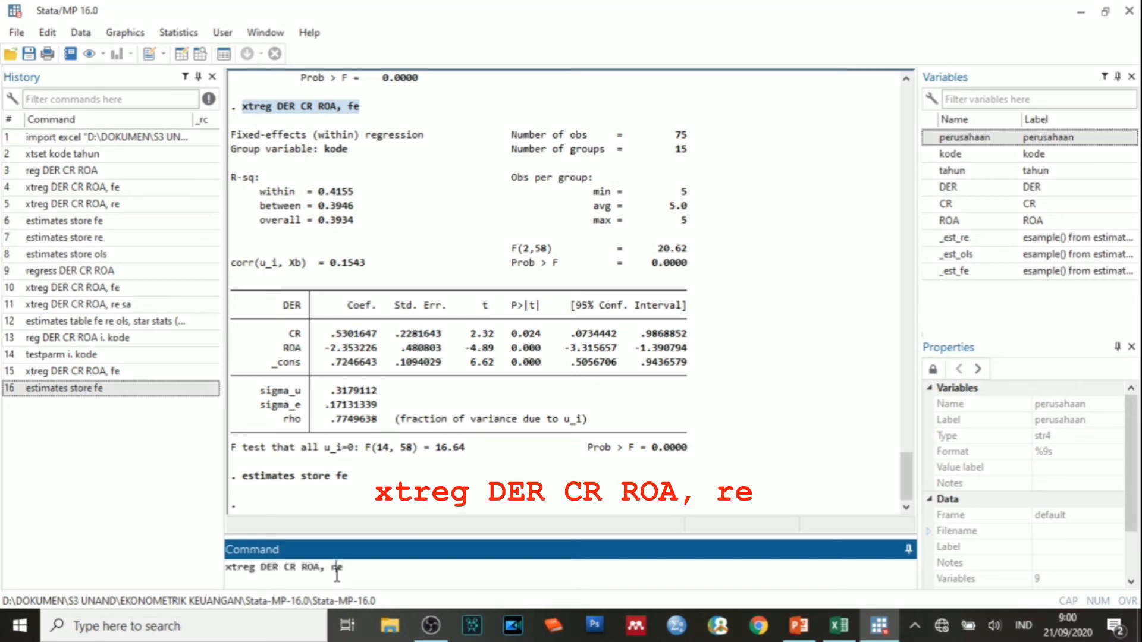
key(Return)
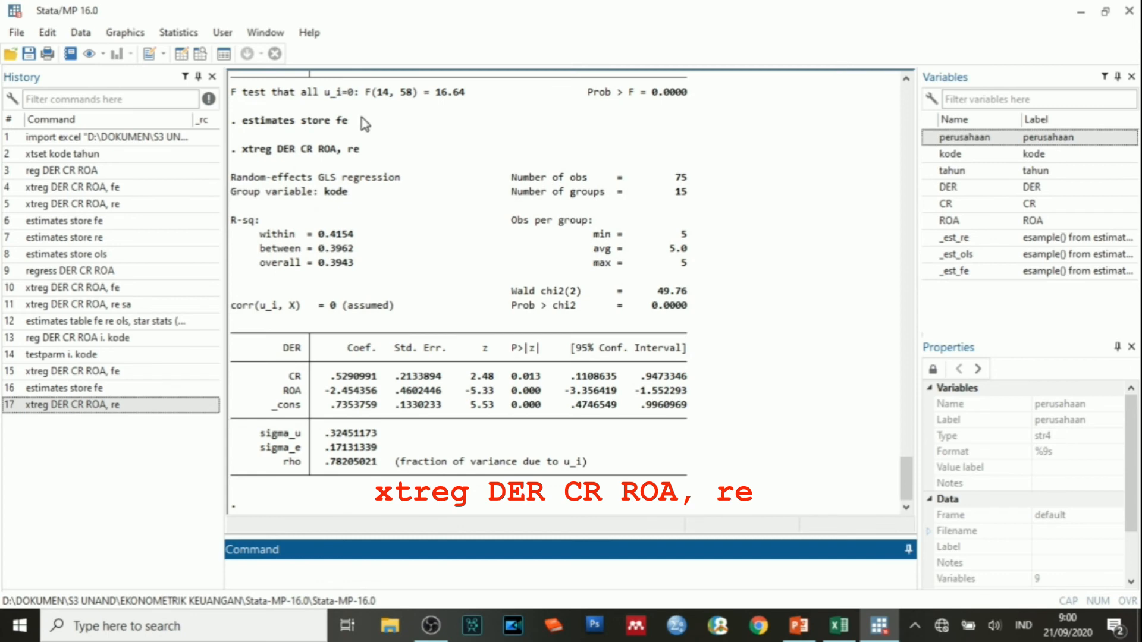
Step: Reuse the earlier estimates store command to store the random-effects estimates as re
drag(346, 120, 242, 123)
key(ctrl+c)
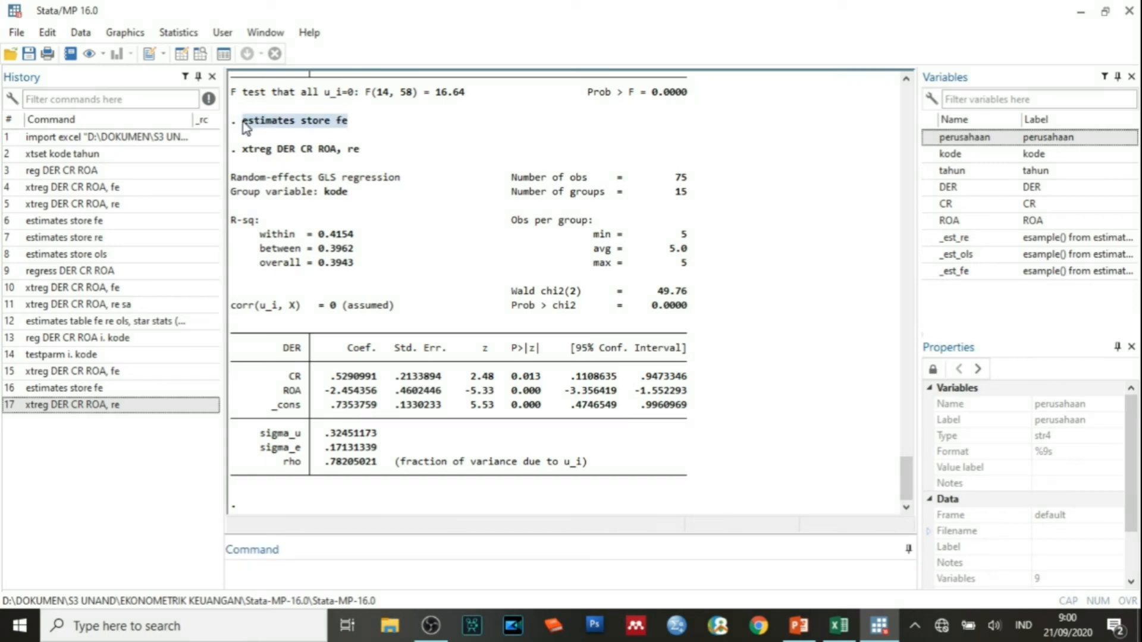
click(267, 568)
key(ctrl+v)
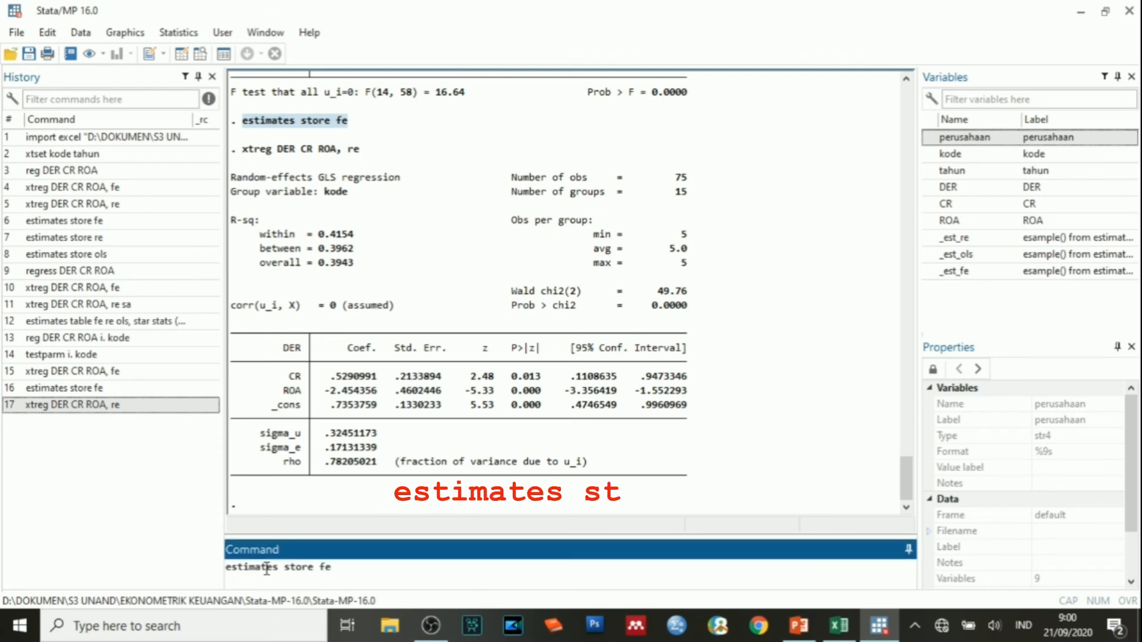
key(Left)
key(BackSpace)
text(r)
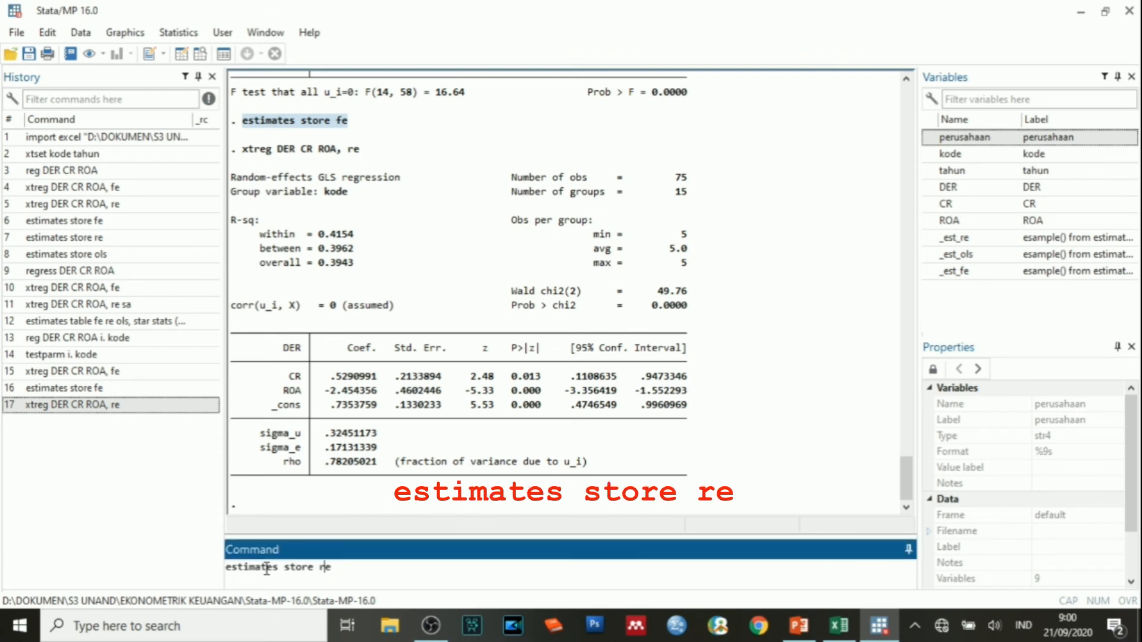
key(Return)
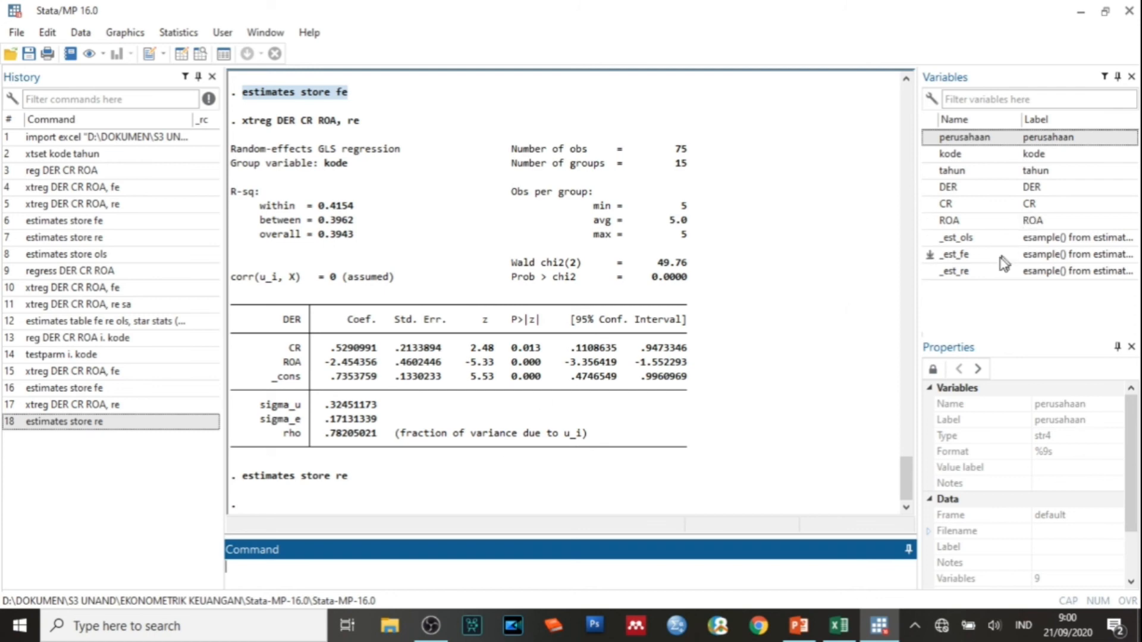
Step: Check the stored _est_ols, _est_fe and _est_re variables and run the Hausman test comparing fe with re
click(981, 238)
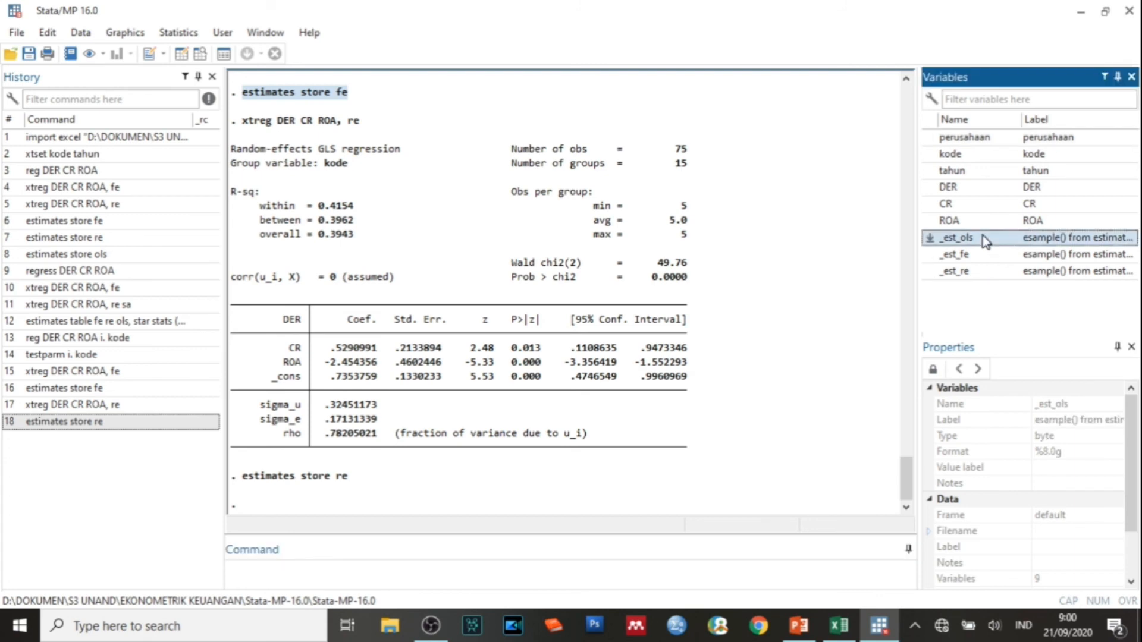
click(979, 256)
click(978, 271)
click(394, 565)
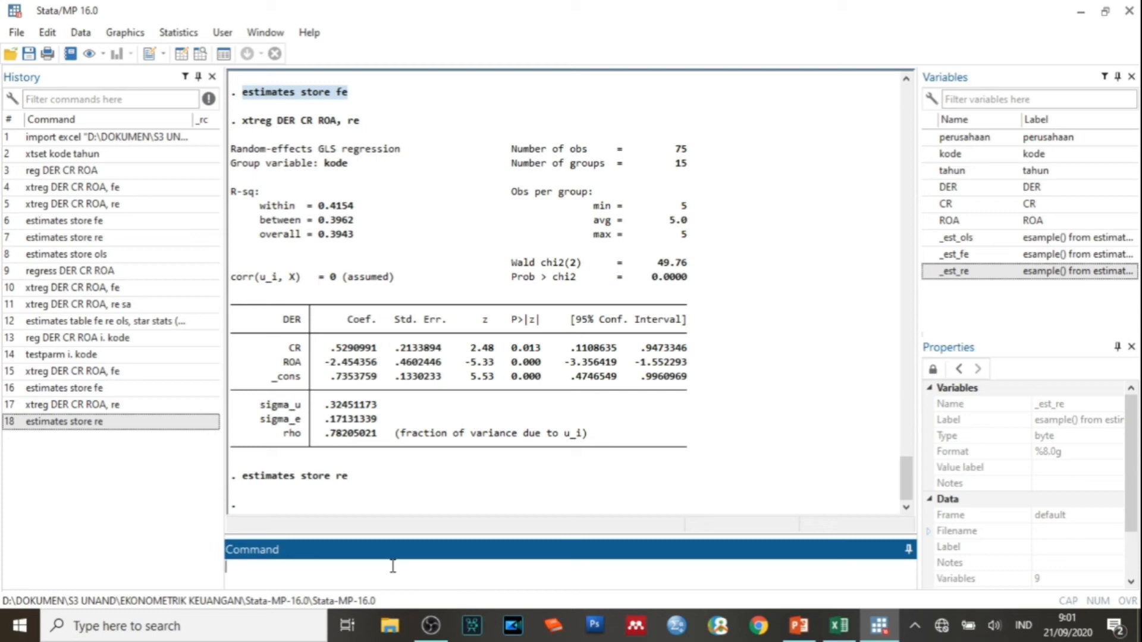
text(hausman)
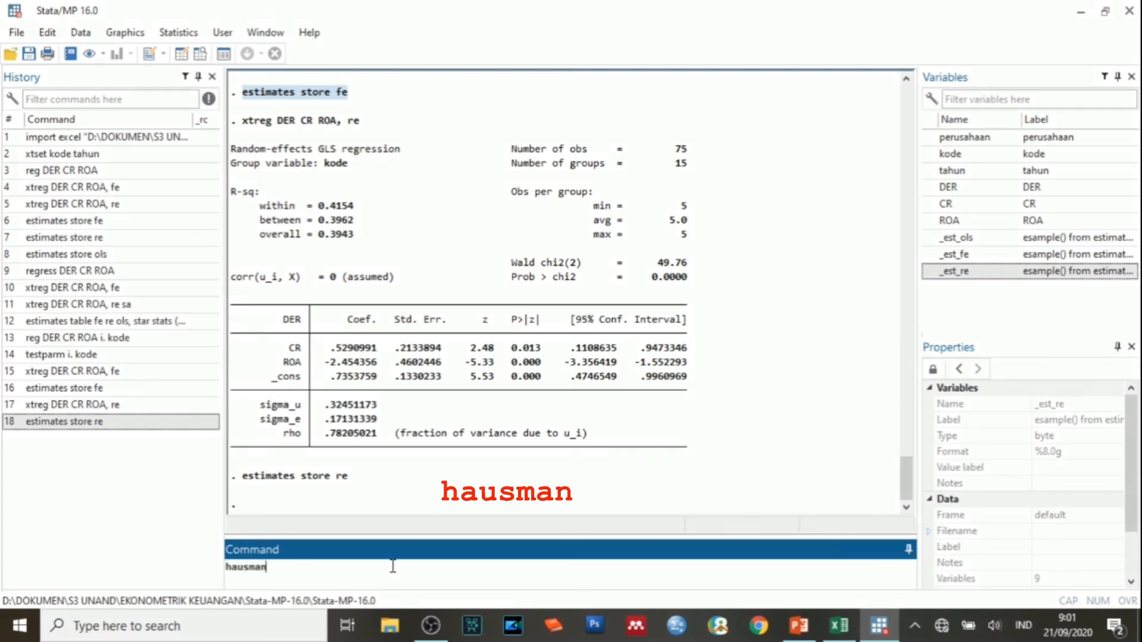
text( fe re)
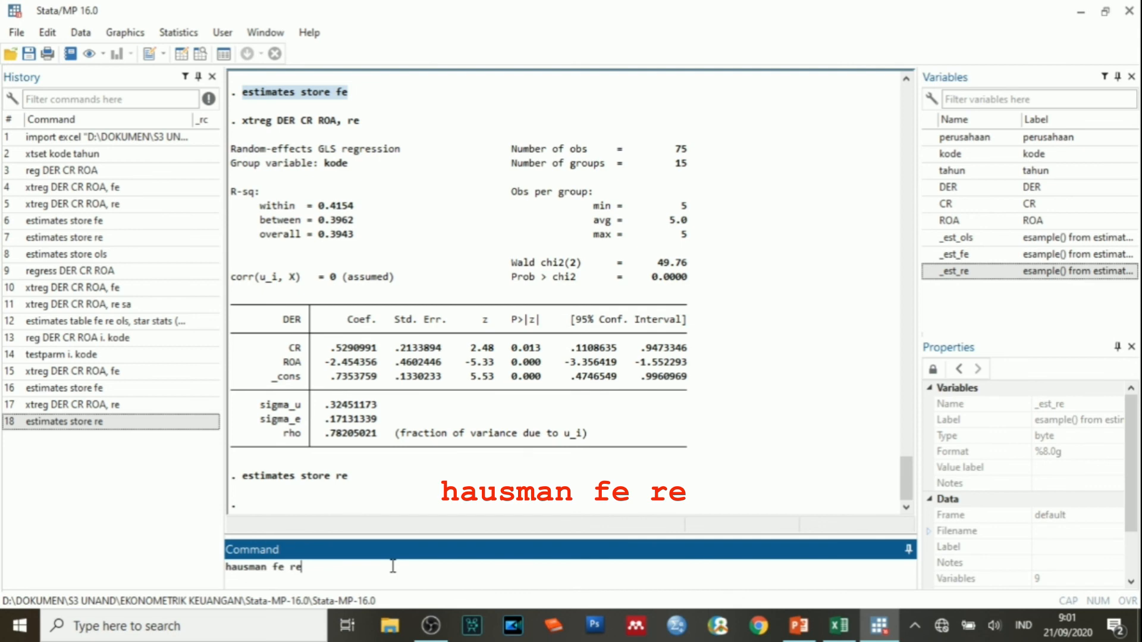
key(Return)
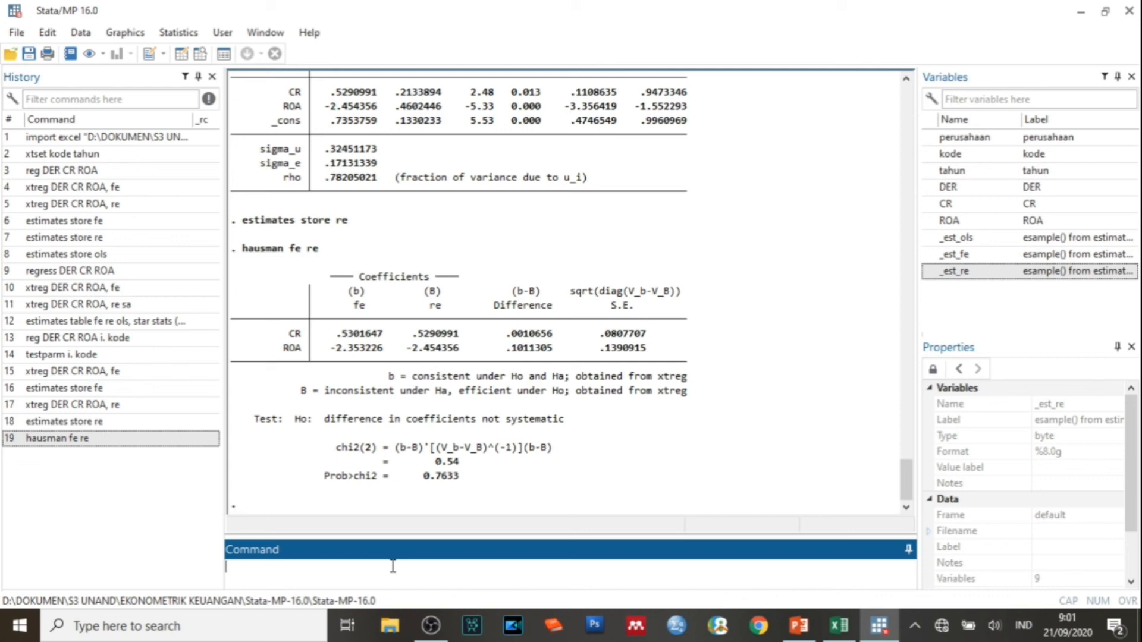
click(481, 497)
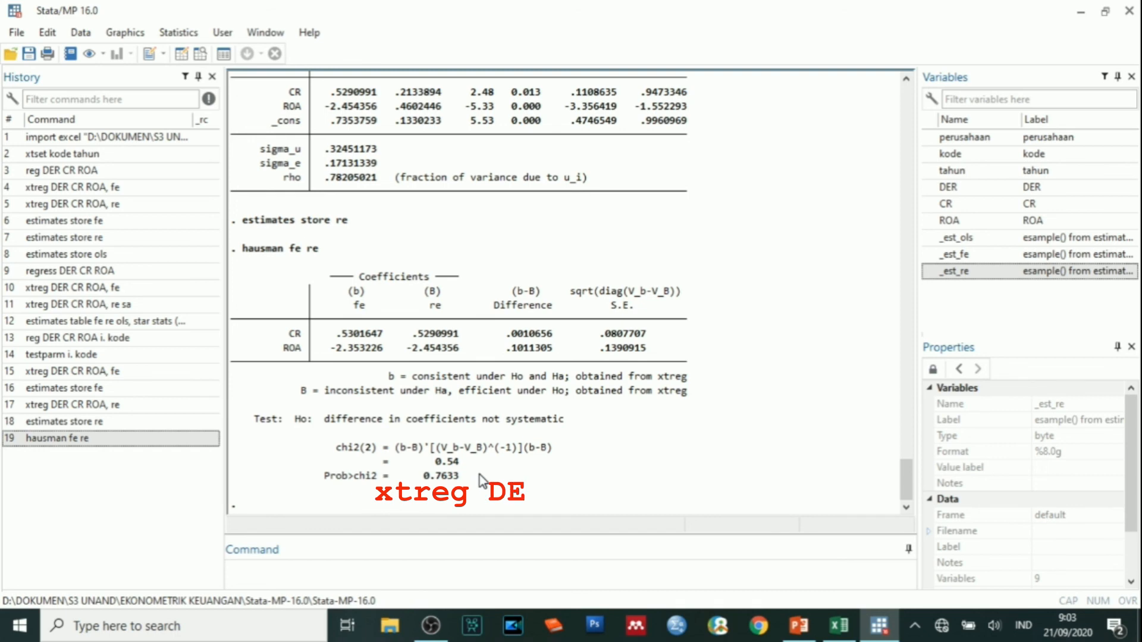
Step: Run the random-effects panel regression of DER on CR and ROA again with xtreg
click(311, 575)
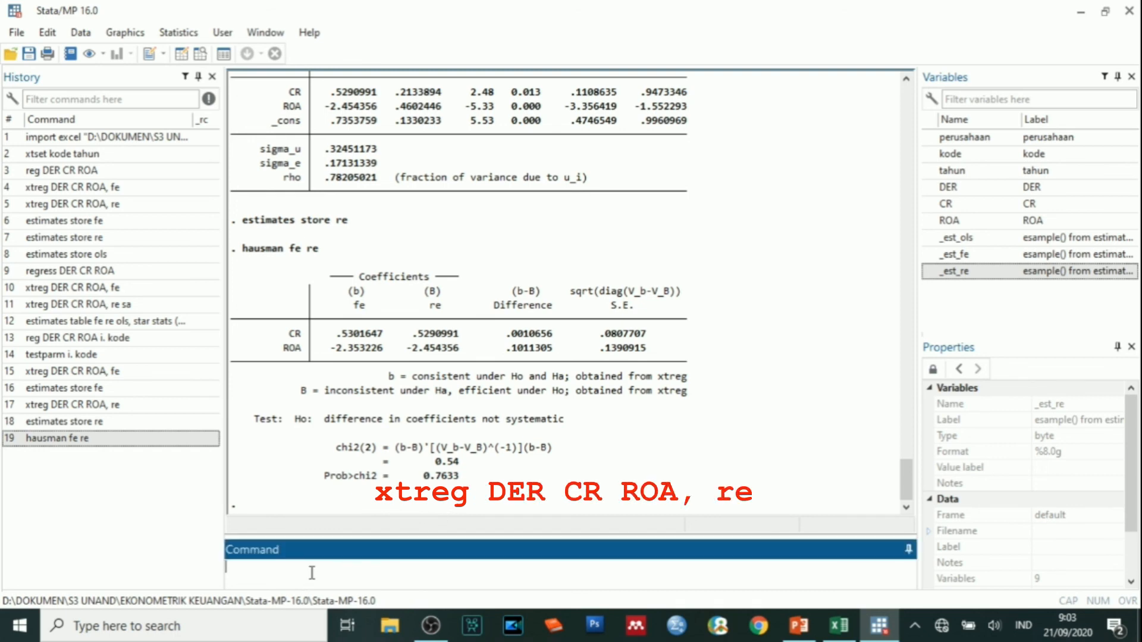
text(xtreg DER CR ROA, re)
key(Return)
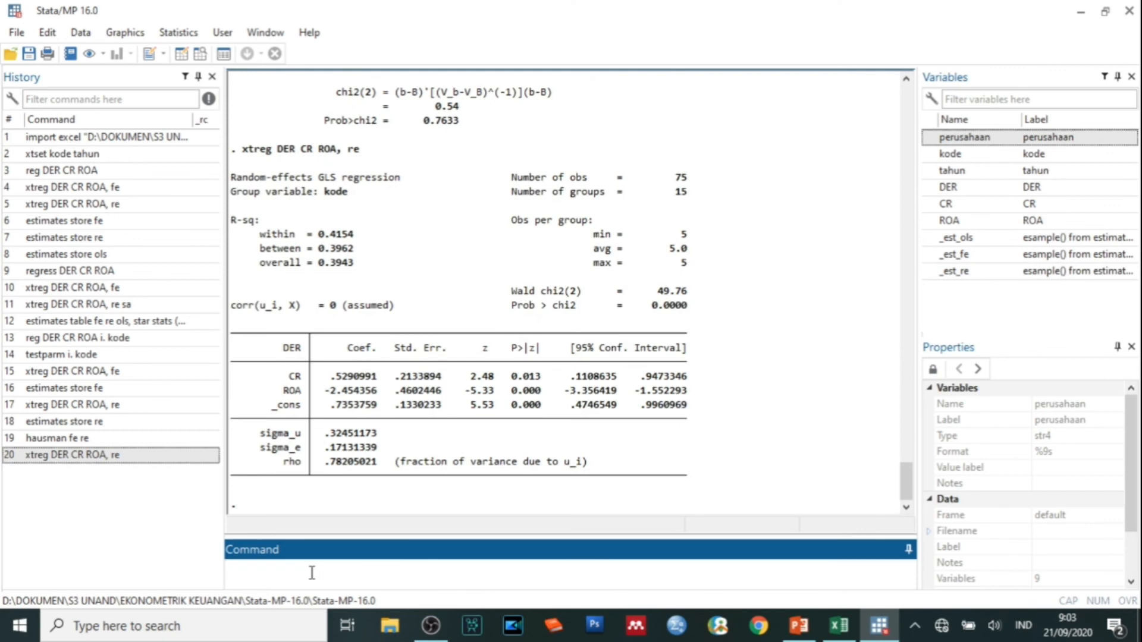
Step: Run the Breusch-Pagan Lagrange multiplier test for random effects with xttest0
text(xt)
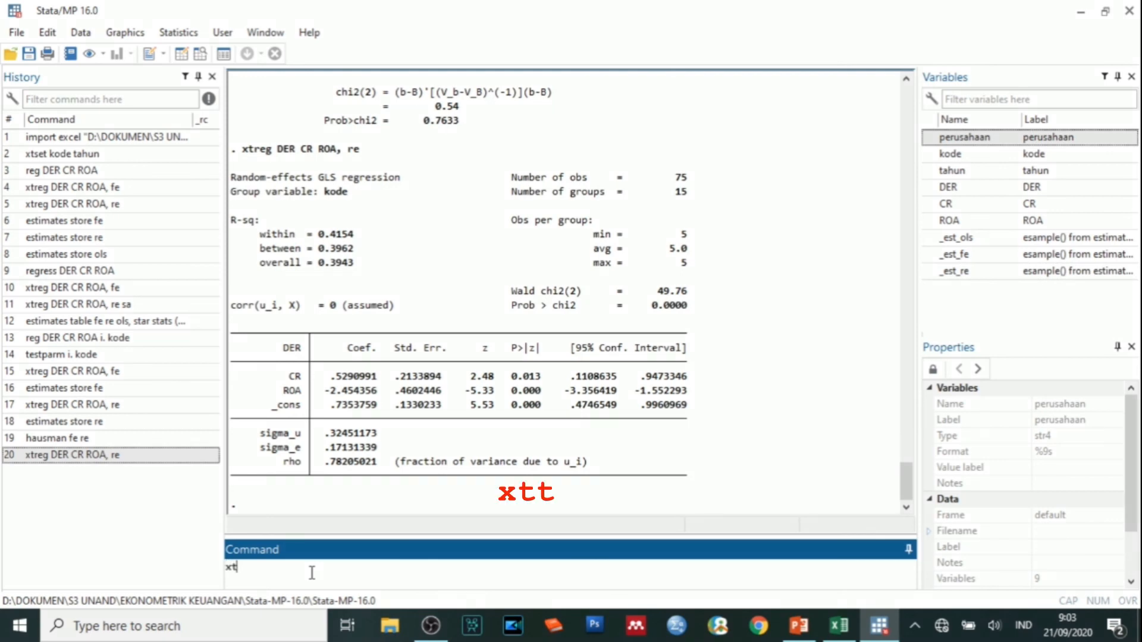
text(test0)
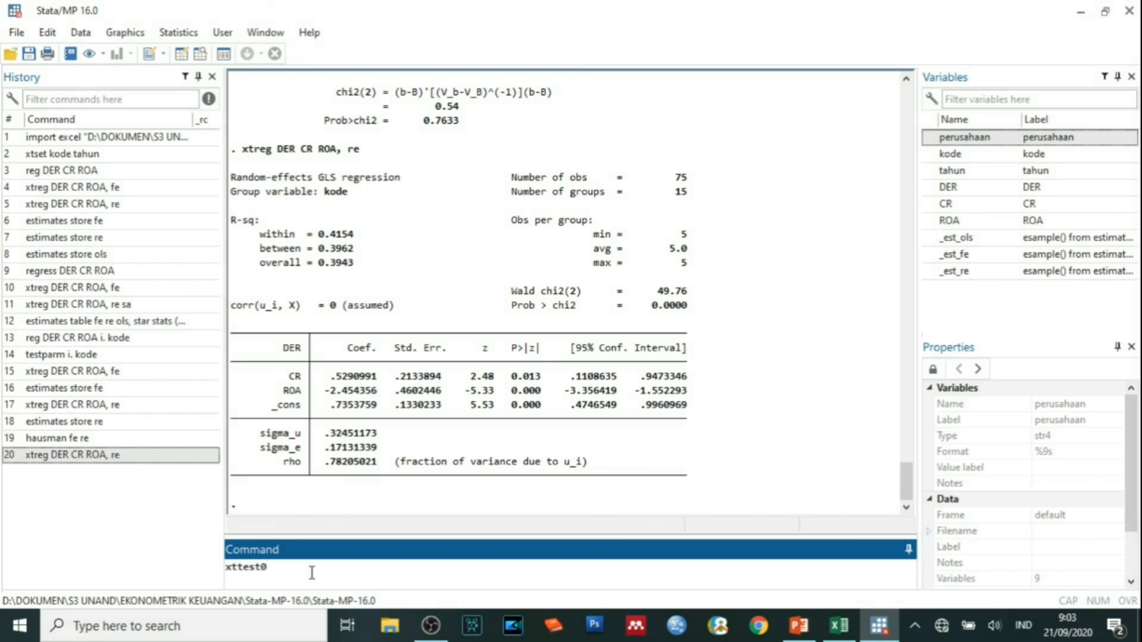
key(Return)
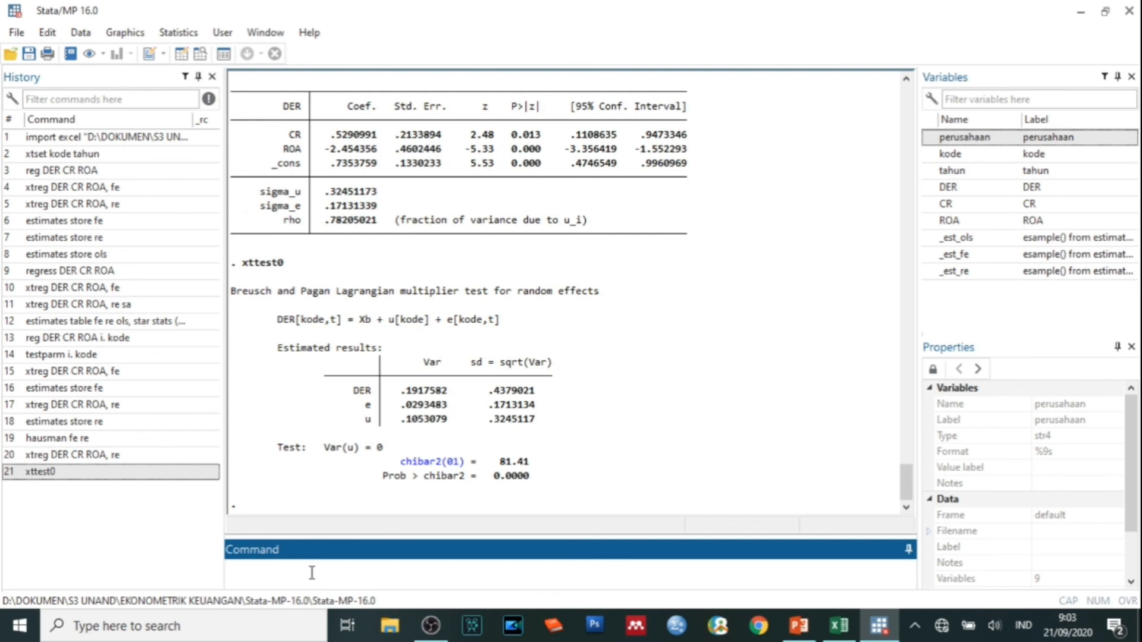